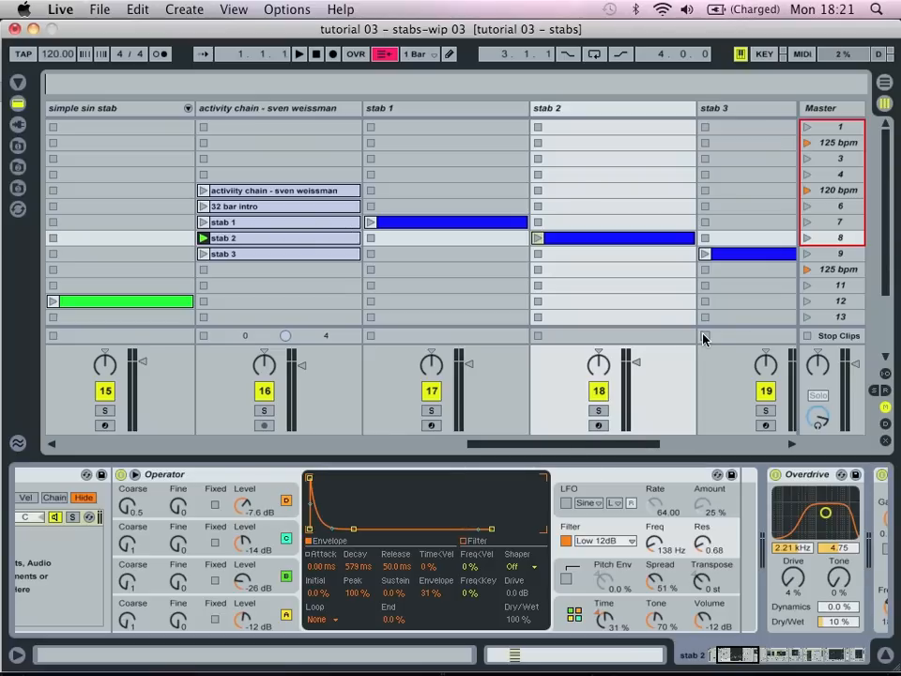
Play the full-length clip on the activity chain track and show its whole waveform.
{"action": "left_click", "coordinate": [317, 113]}
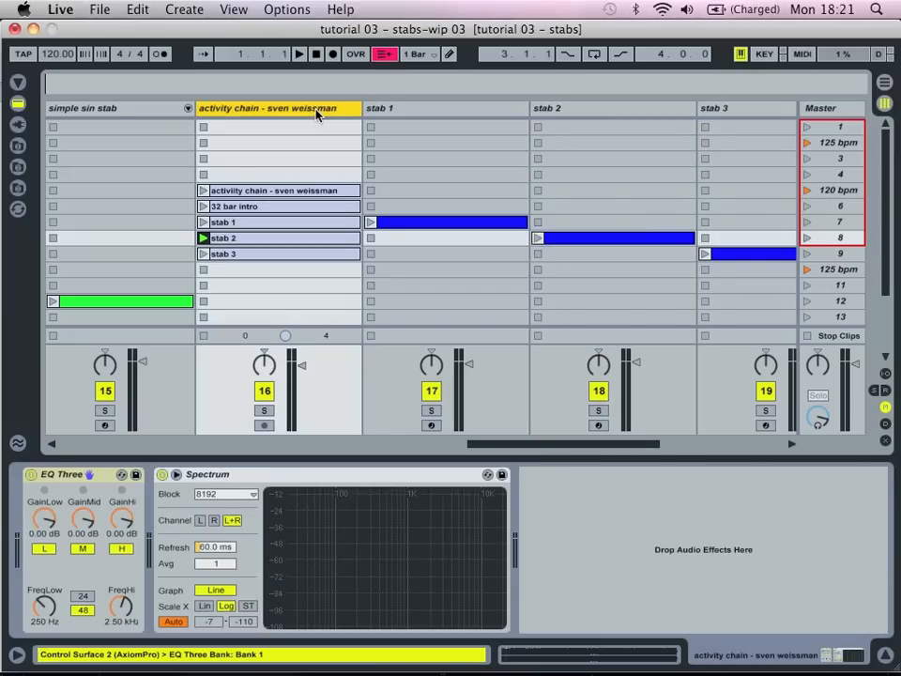
{"action": "left_click", "coordinate": [203, 192]}
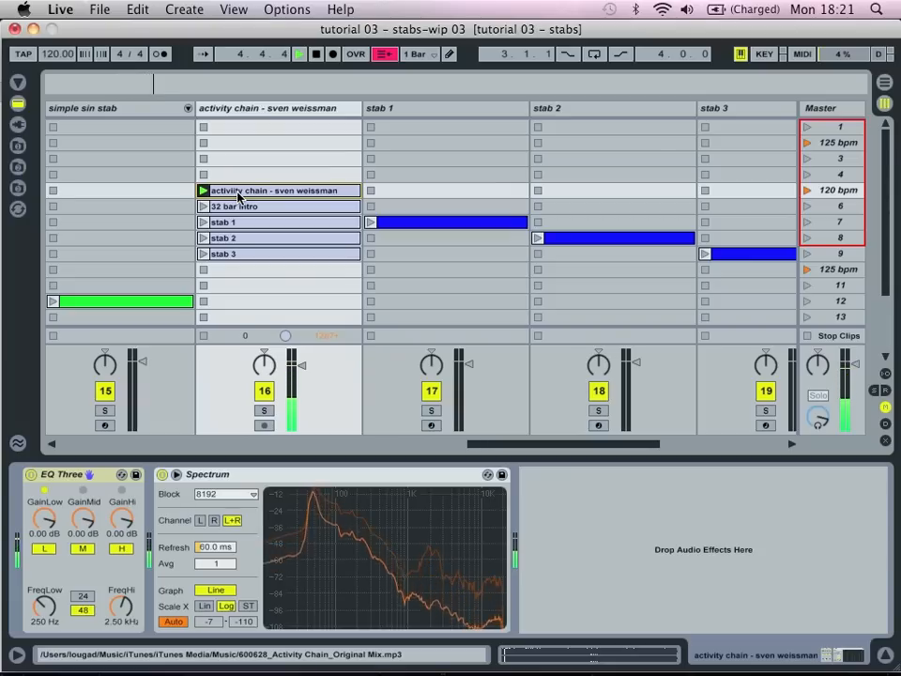
{"action": "double_click", "coordinate": [239, 195]}
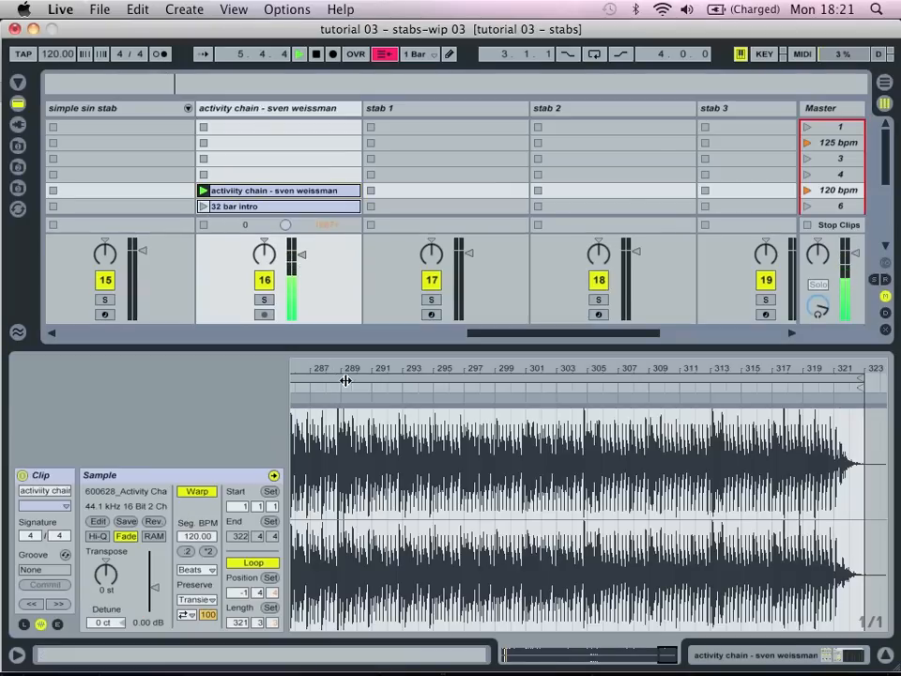
{"action": "left_click_drag", "start_coordinate": [398, 368], "coordinate": [826, 368]}
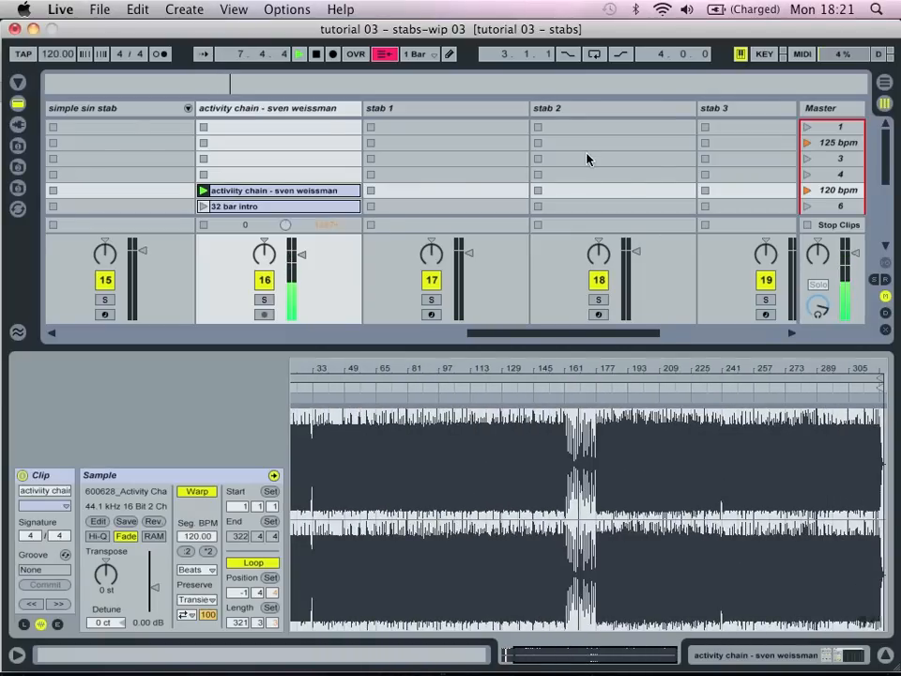
Audition the activity chain track's 32 bar intro clip and its stab 1, stab 2 and stab 3 loops, returning to stab 1.
{"action": "scroll", "coordinate": [328, 129], "scroll_direction": "down", "scroll_amount": 1}
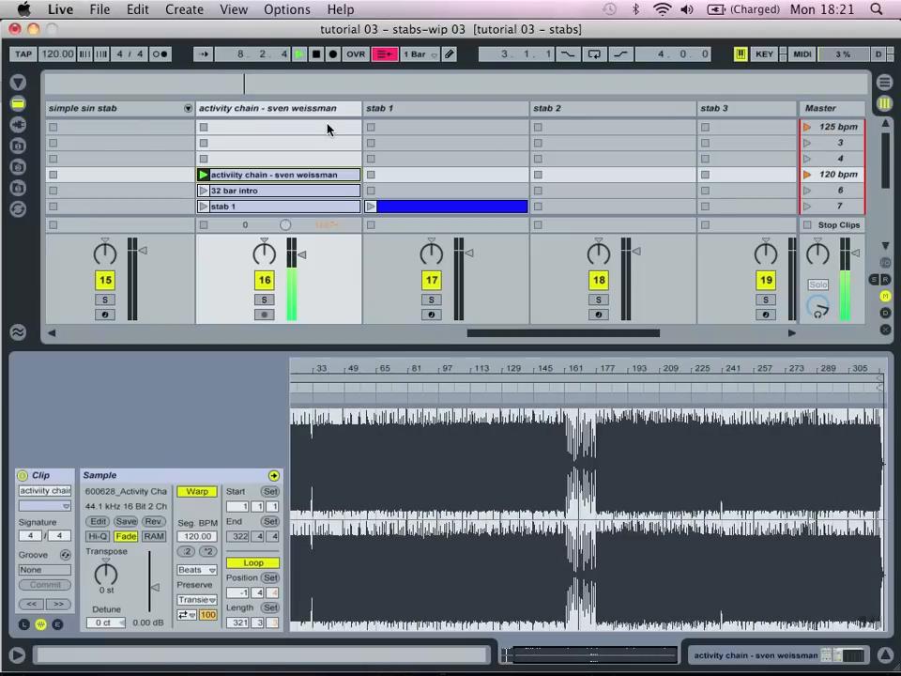
{"action": "left_click", "coordinate": [200, 193]}
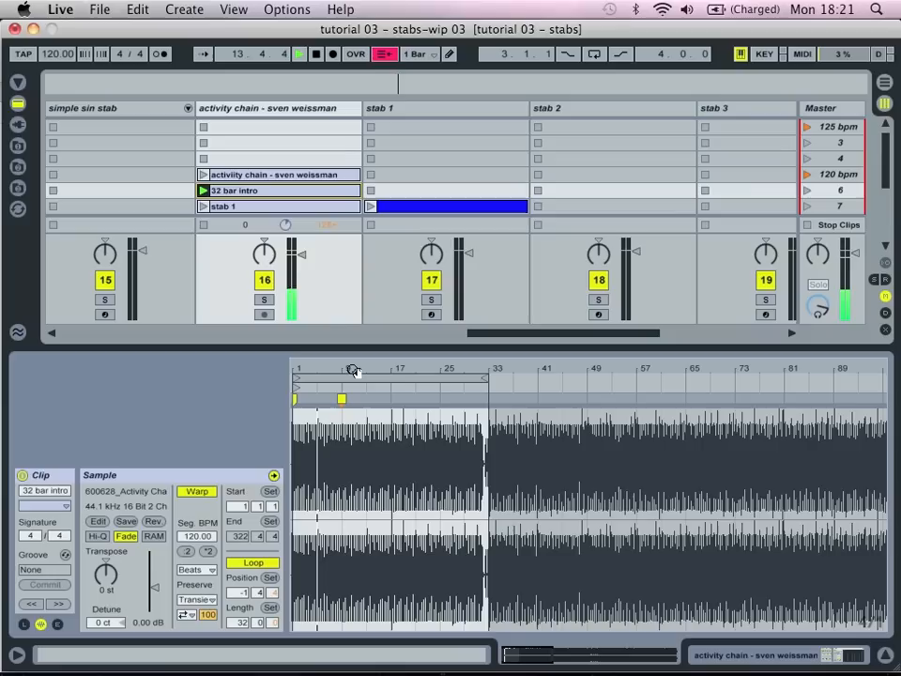
{"action": "left_click", "coordinate": [204, 208]}
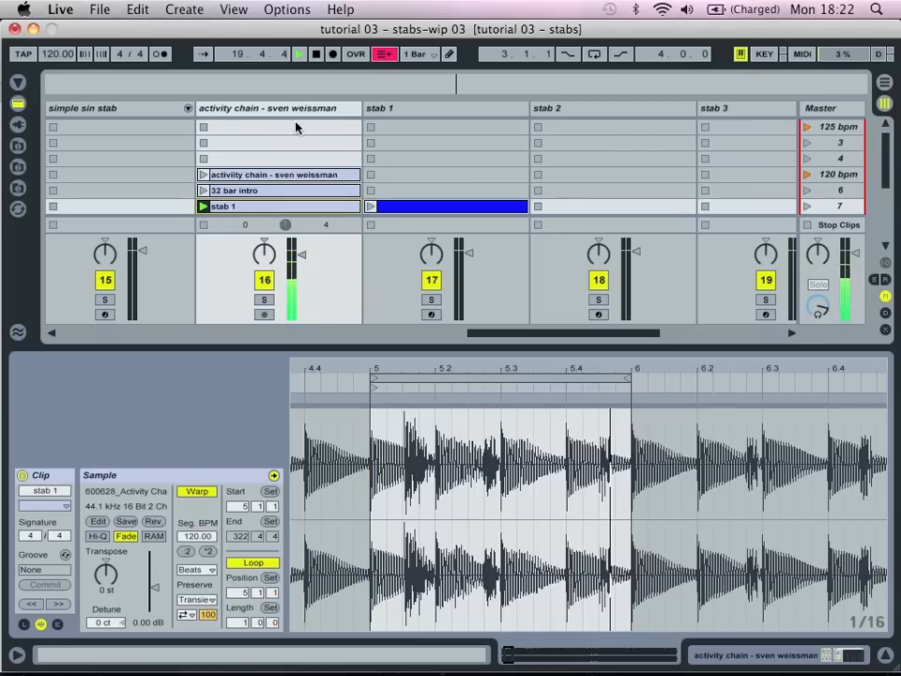
{"action": "scroll", "coordinate": [282, 127], "scroll_direction": "down", "scroll_amount": 2}
{"action": "left_click", "coordinate": [202, 191]}
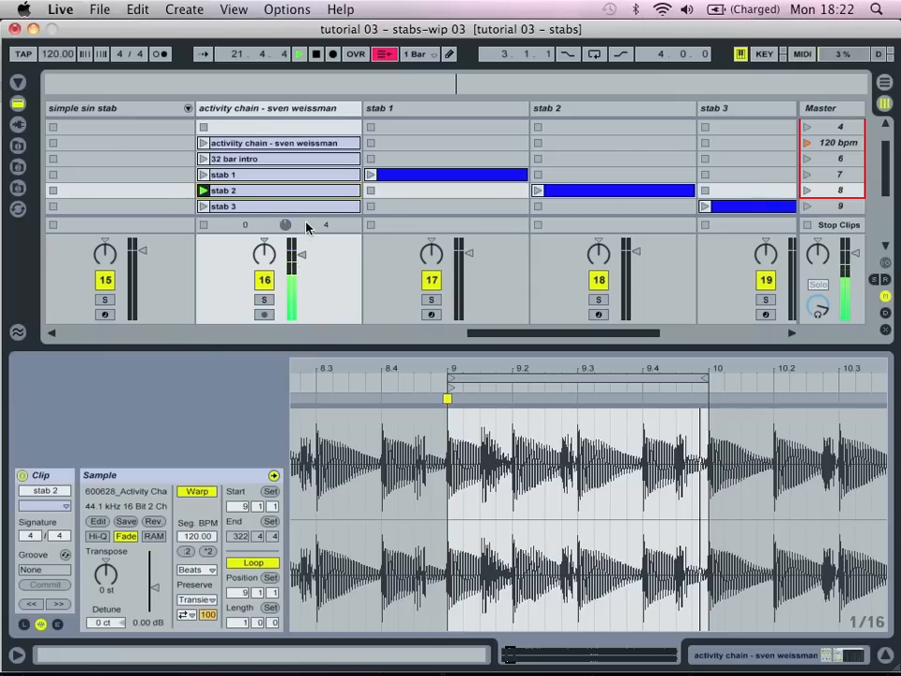
{"action": "left_click", "coordinate": [203, 206]}
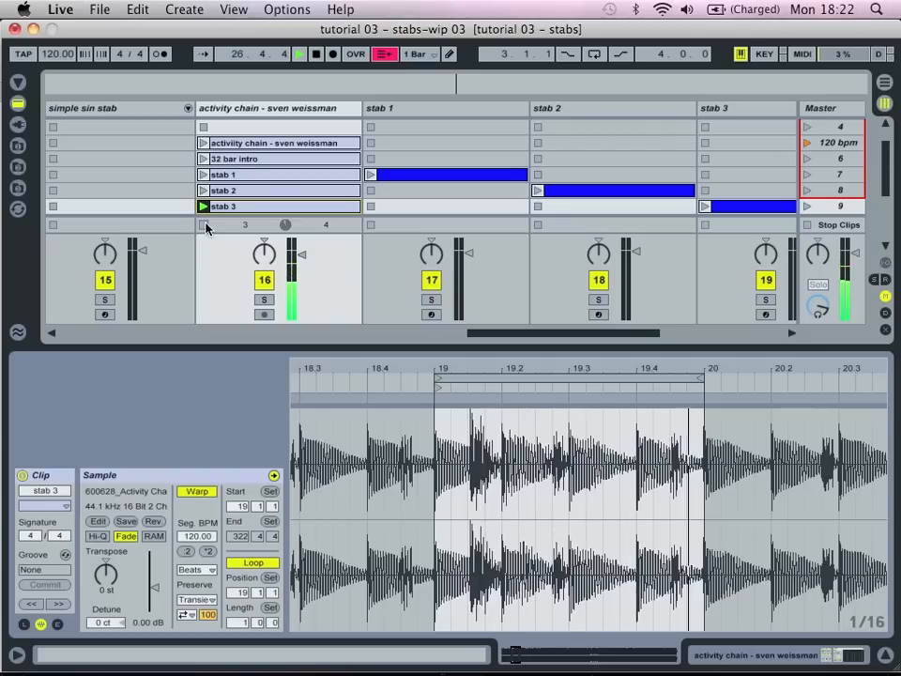
{"action": "left_click", "coordinate": [202, 174]}
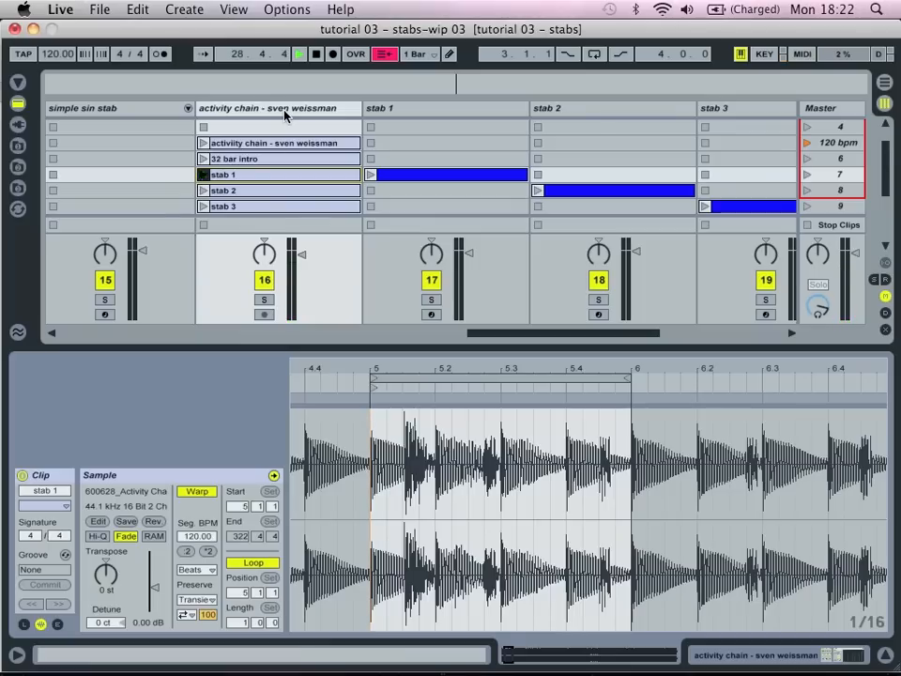
Examine the stab 1 loop's frequency peaks in the enlarged Spectrum display, then return it to normal size.
{"action": "left_click", "coordinate": [284, 115]}
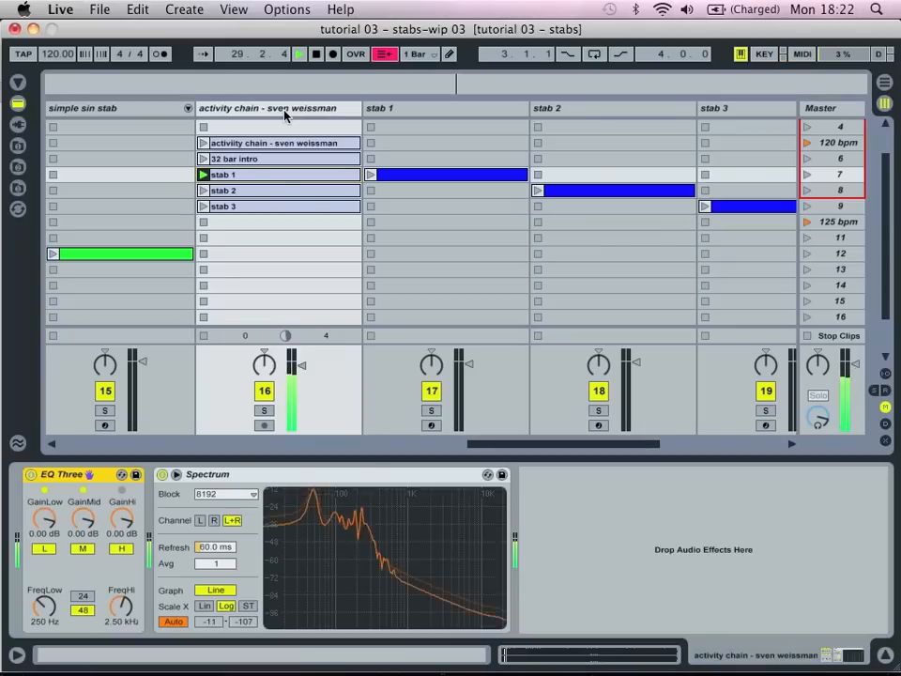
{"action": "double_click", "coordinate": [322, 545]}
{"action": "mouse_move", "coordinate": [472, 432]}
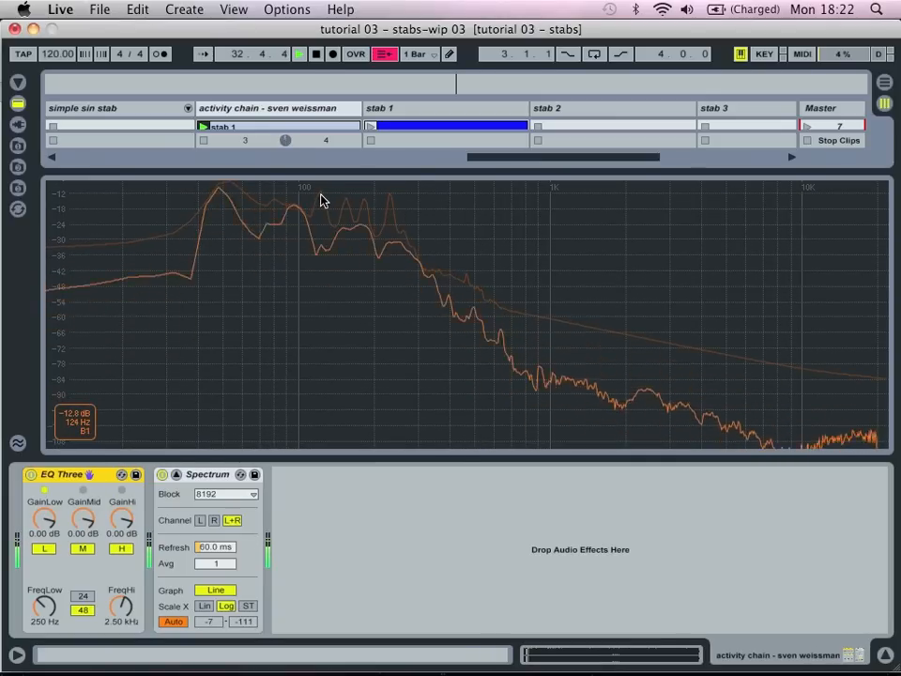
{"action": "double_click", "coordinate": [389, 198]}
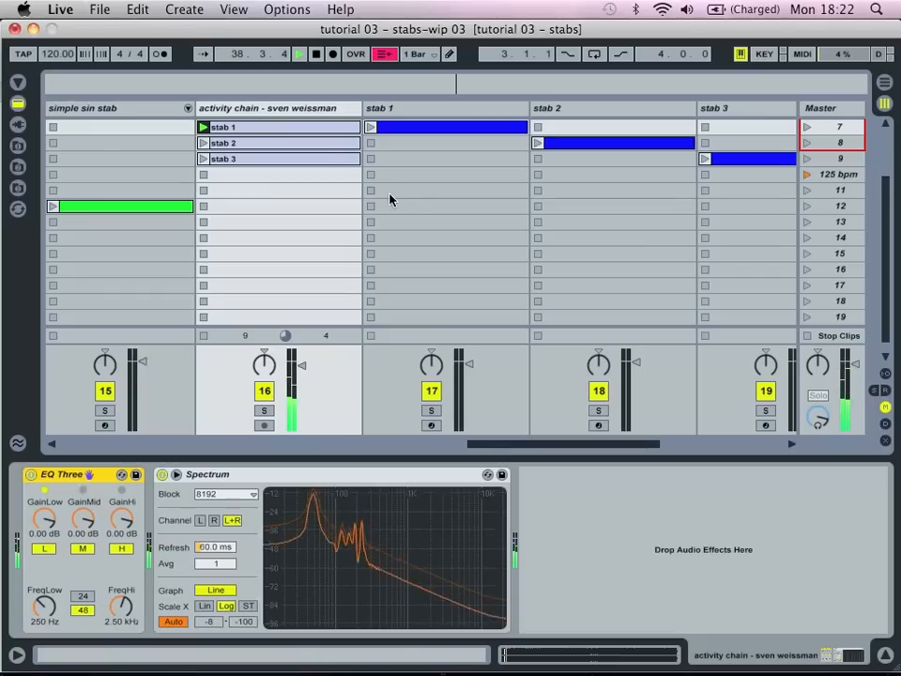
Open the MIDI clip on the stab 1 track in an enlarged note editor and examine its chord notes.
{"action": "left_click", "coordinate": [386, 131]}
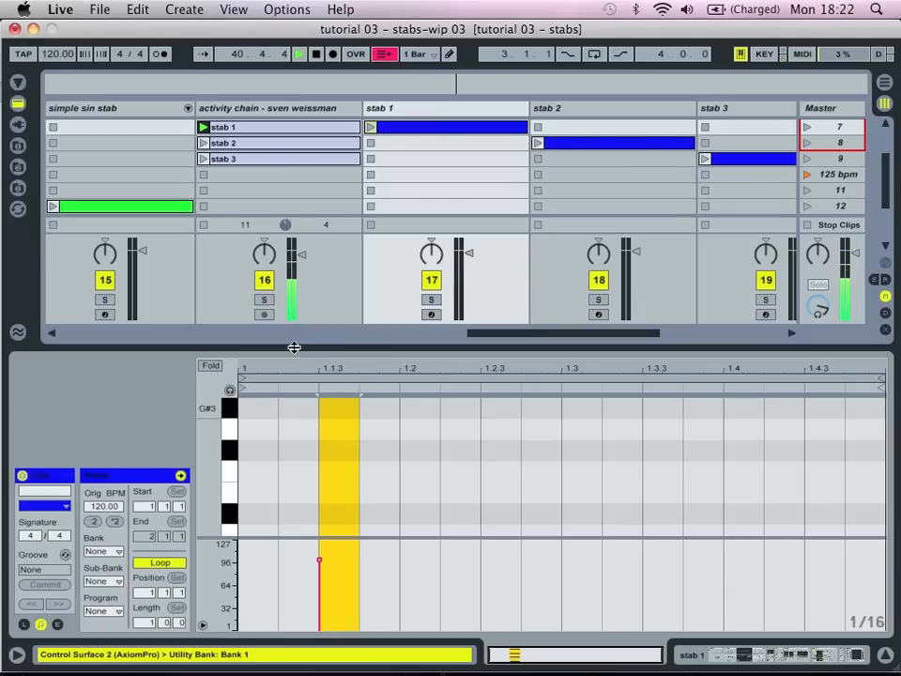
{"action": "left_click_drag", "start_coordinate": [311, 350], "coordinate": [356, 149]}
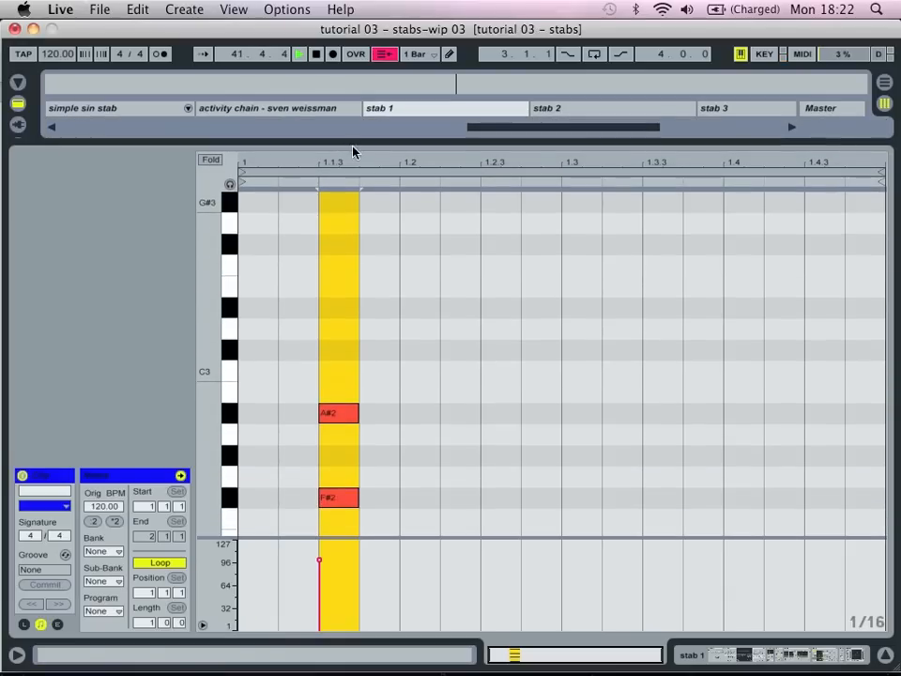
{"action": "scroll", "coordinate": [360, 319], "scroll_direction": "down", "scroll_amount": 3}
{"action": "scroll", "coordinate": [359, 319], "scroll_direction": "down", "scroll_amount": 1}
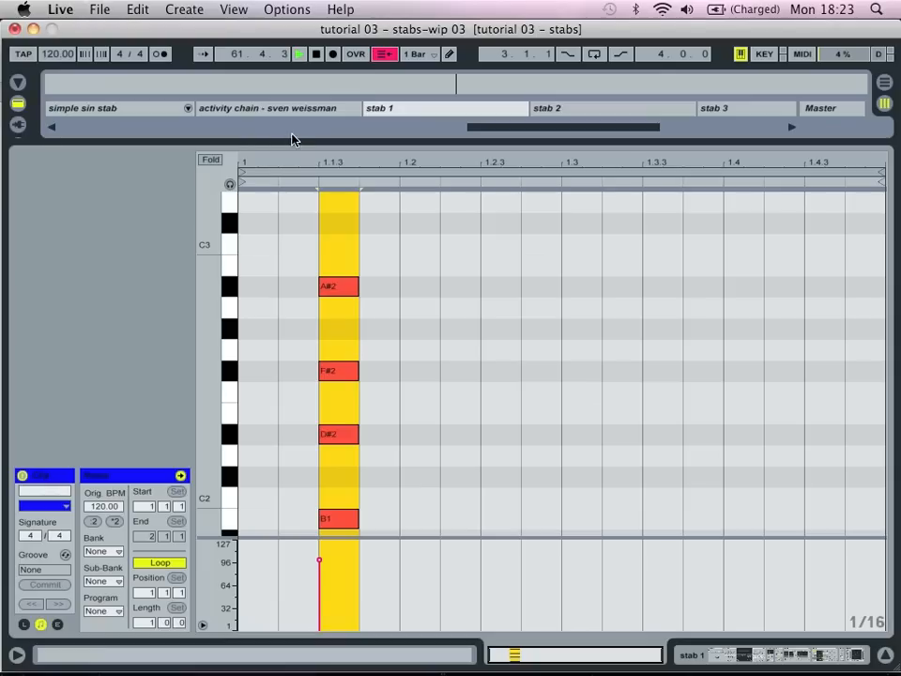
Reduce the note editor's height and stop the loop playing on the activity chain track.
{"action": "left_click_drag", "start_coordinate": [292, 140], "coordinate": [269, 410]}
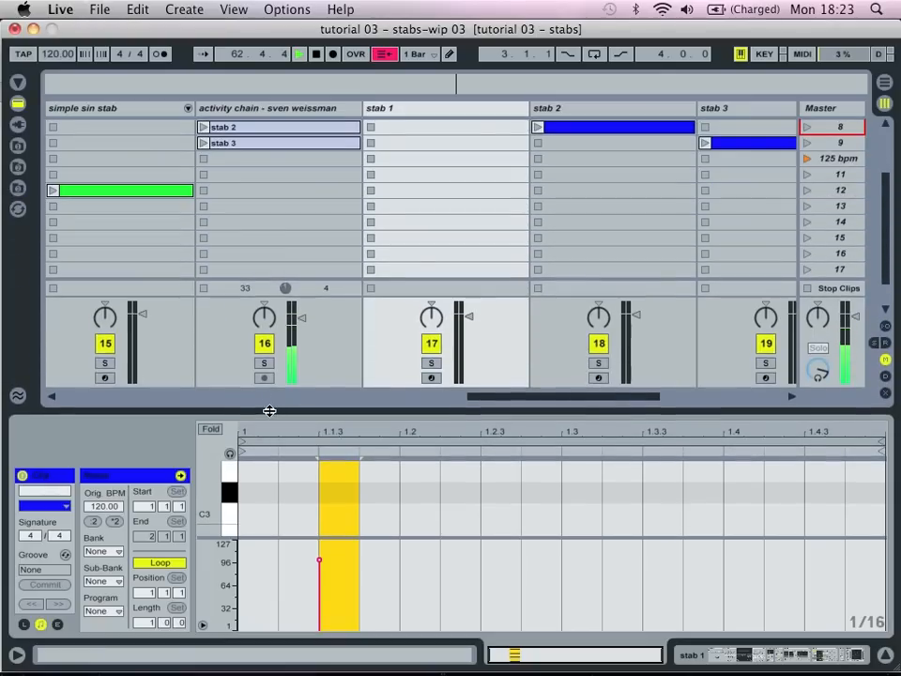
{"action": "scroll", "coordinate": [469, 223], "scroll_direction": "left", "scroll_amount": 3}
{"action": "scroll", "coordinate": [468, 222], "scroll_direction": "right", "scroll_amount": 3}
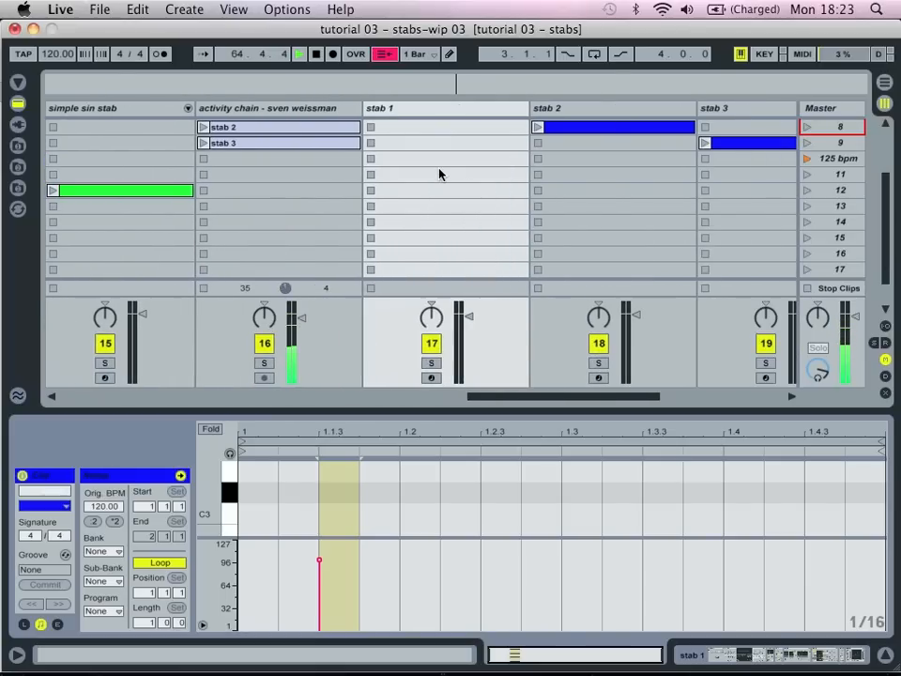
{"action": "scroll", "coordinate": [439, 175], "scroll_direction": "up", "scroll_amount": 4}
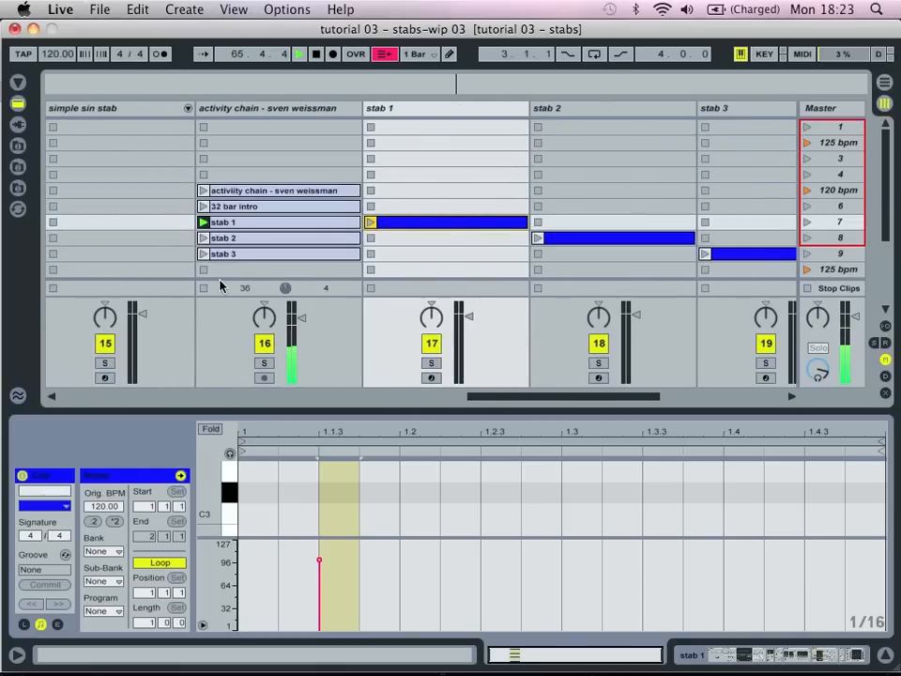
{"action": "left_click", "coordinate": [204, 289]}
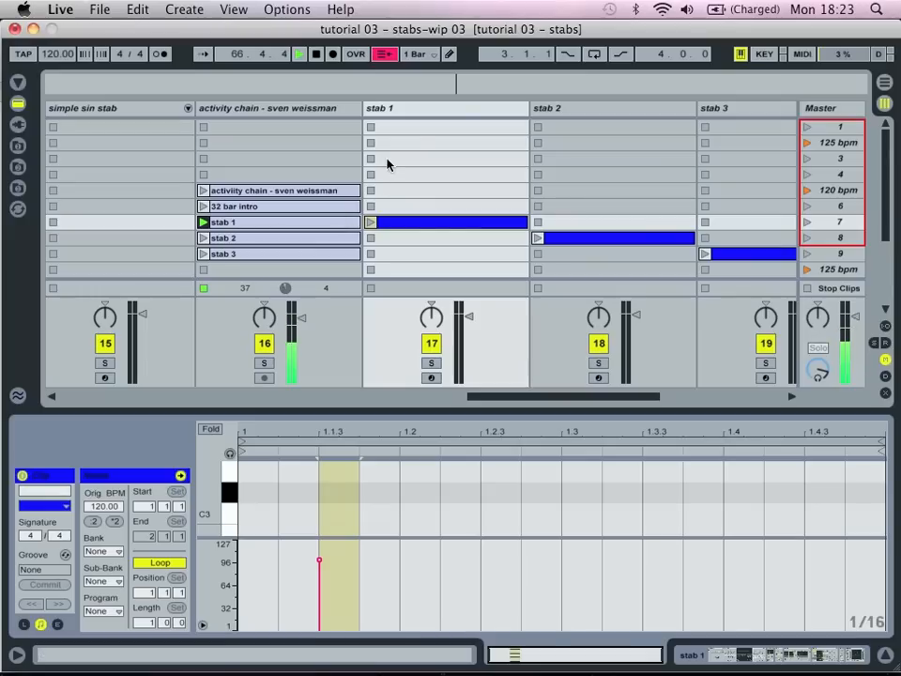
Launch the MIDI clip on the stab 1 track and display the track's devices.
{"action": "left_click", "coordinate": [461, 109]}
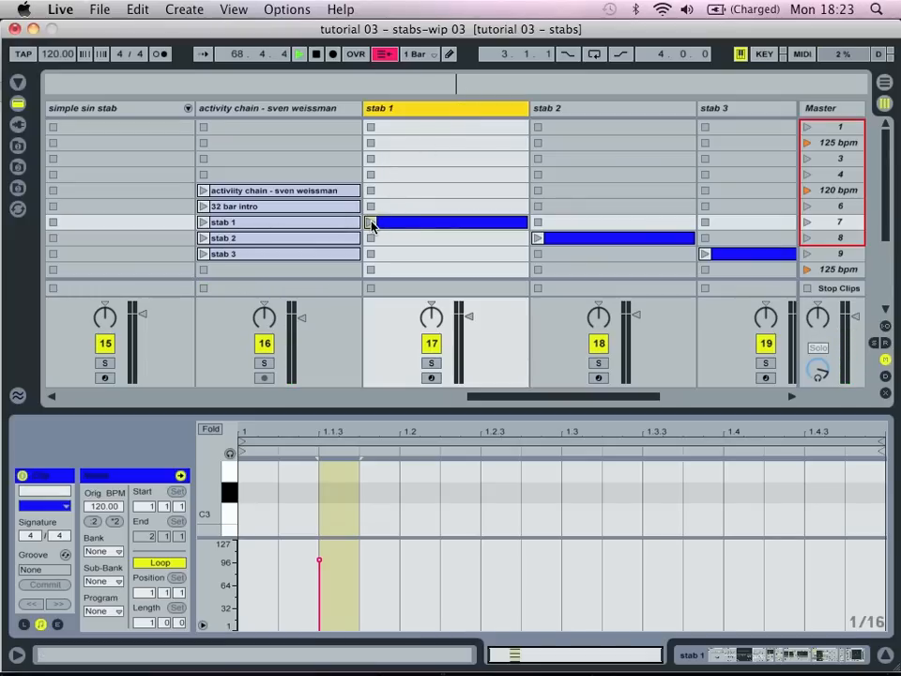
{"action": "left_click", "coordinate": [372, 222]}
{"action": "left_click", "coordinate": [418, 111]}
{"action": "left_click", "coordinate": [386, 192]}
Set the Filter Delay's L filter frequency to 1.65 kHz and its R filter frequency to 1.25 kHz.
{"action": "scroll", "coordinate": [601, 509], "scroll_direction": "left", "scroll_amount": 10}
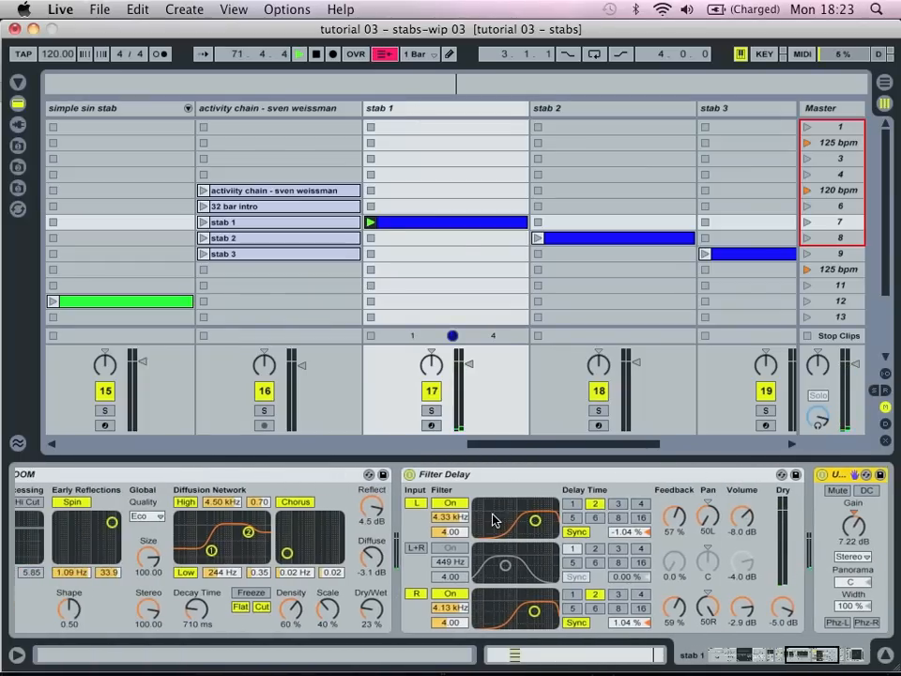
{"action": "left_click_drag", "start_coordinate": [460, 520], "coordinate": [460, 544]}
{"action": "left_click_drag", "start_coordinate": [459, 610], "coordinate": [459, 611]}
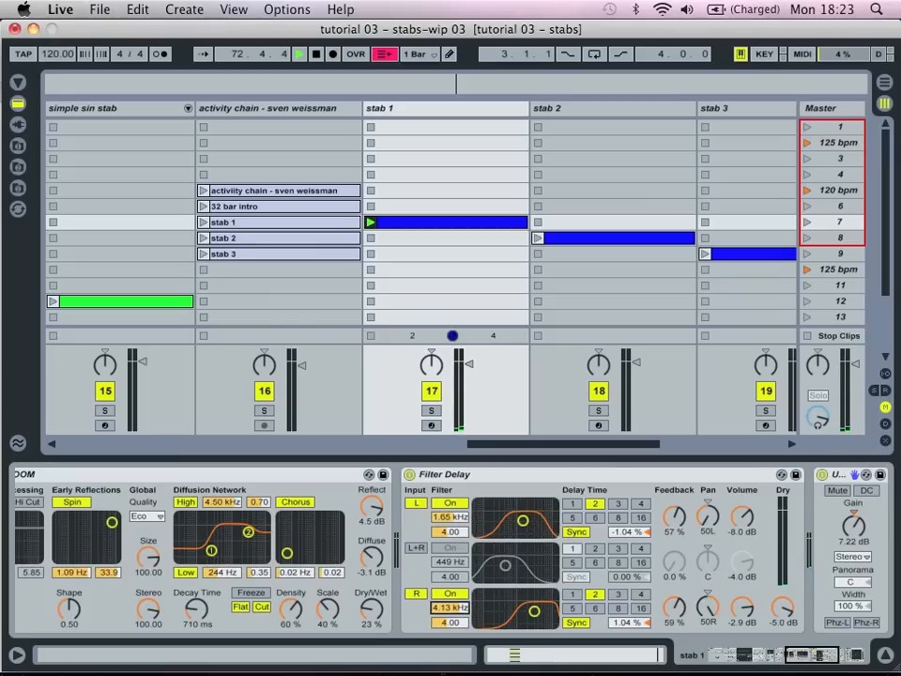
Switch off oscillator C in the stab 1 track's Operator and display the settings of oscillator A.
{"action": "scroll", "coordinate": [628, 571], "scroll_direction": "left", "scroll_amount": 10}
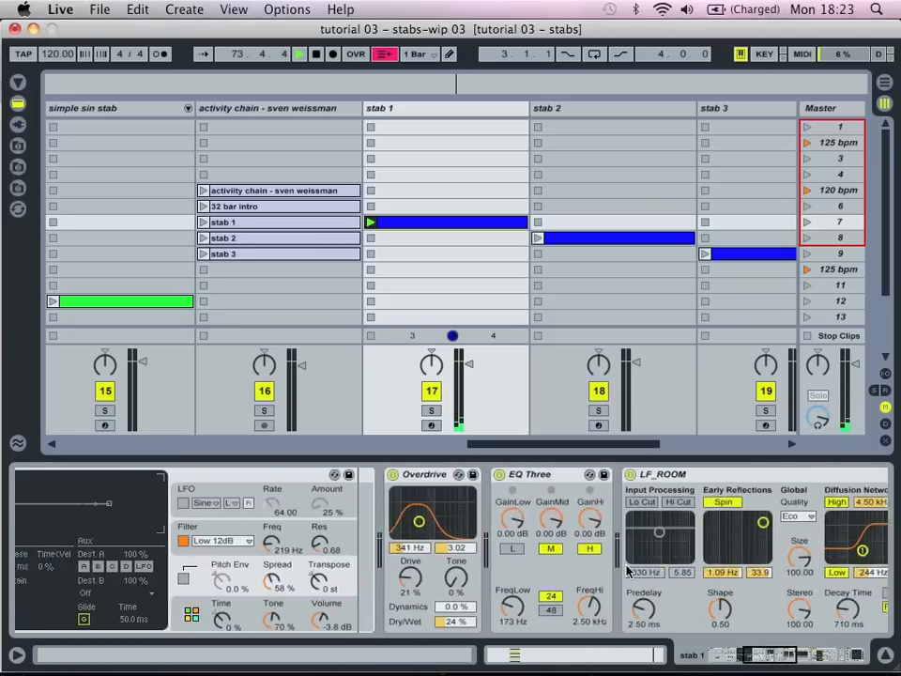
{"action": "scroll", "coordinate": [628, 571], "scroll_direction": "left", "scroll_amount": 10}
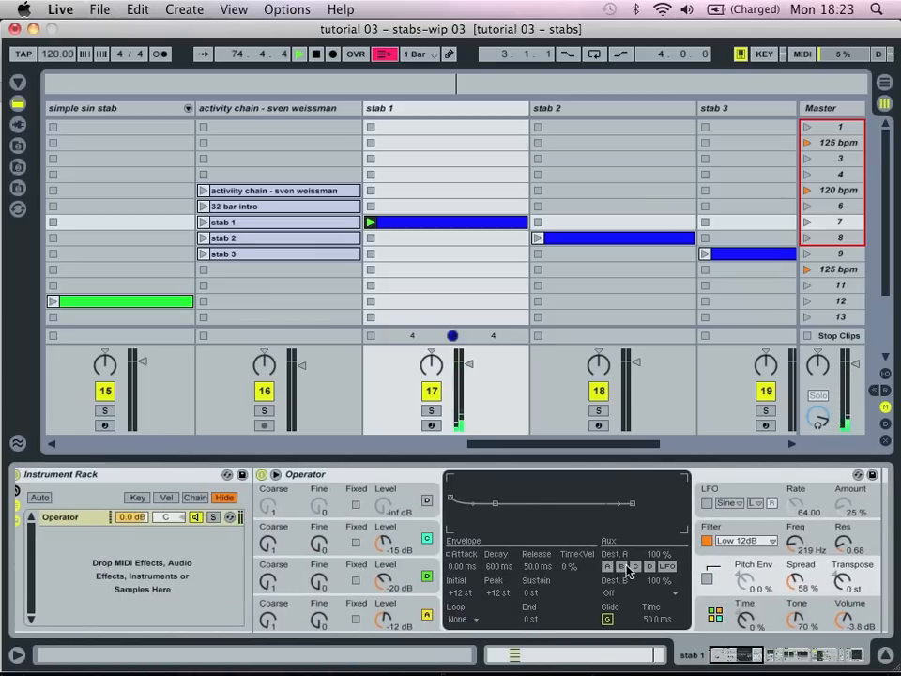
{"action": "left_click", "coordinate": [427, 538]}
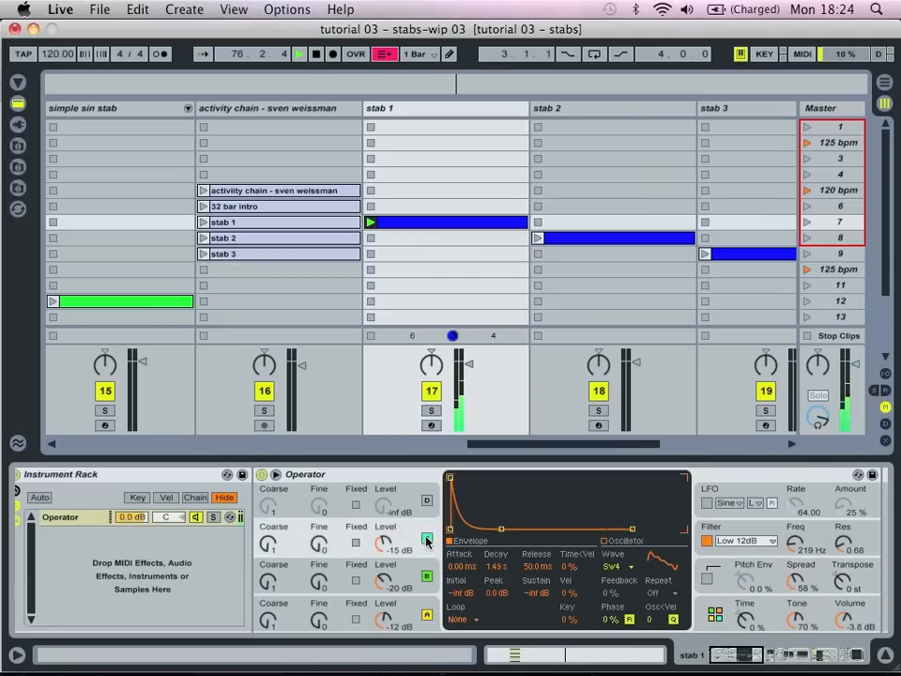
{"action": "left_click", "coordinate": [423, 606]}
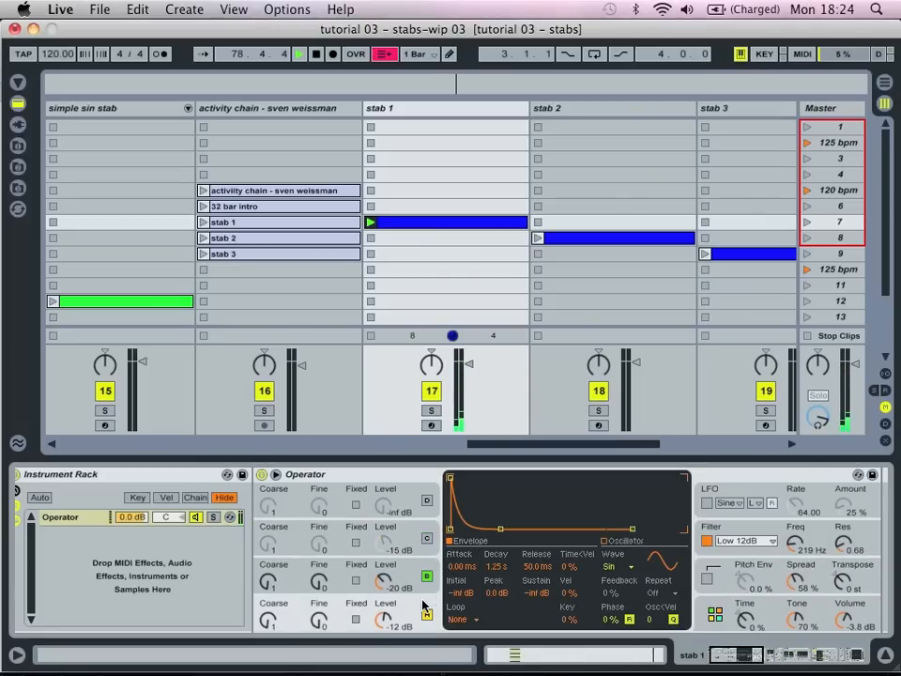
Turn off Operator's filter and bypass the Overdrive and EQ Three devices on the stab 1 track.
{"action": "scroll", "coordinate": [478, 597], "scroll_direction": "right", "scroll_amount": 2}
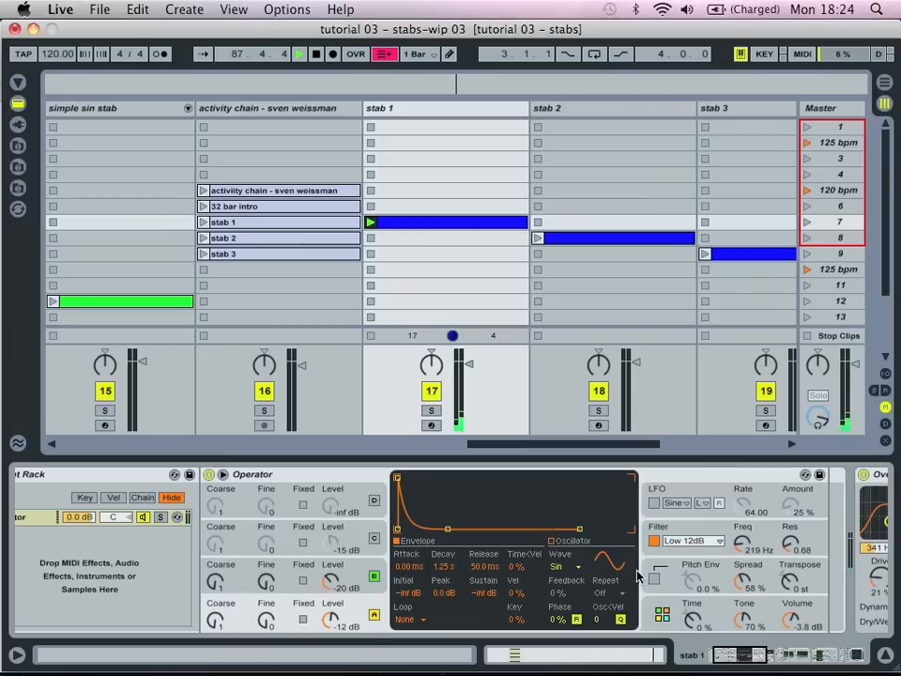
{"action": "left_click", "coordinate": [734, 552]}
{"action": "scroll", "coordinate": [734, 552], "scroll_direction": "right", "scroll_amount": 5}
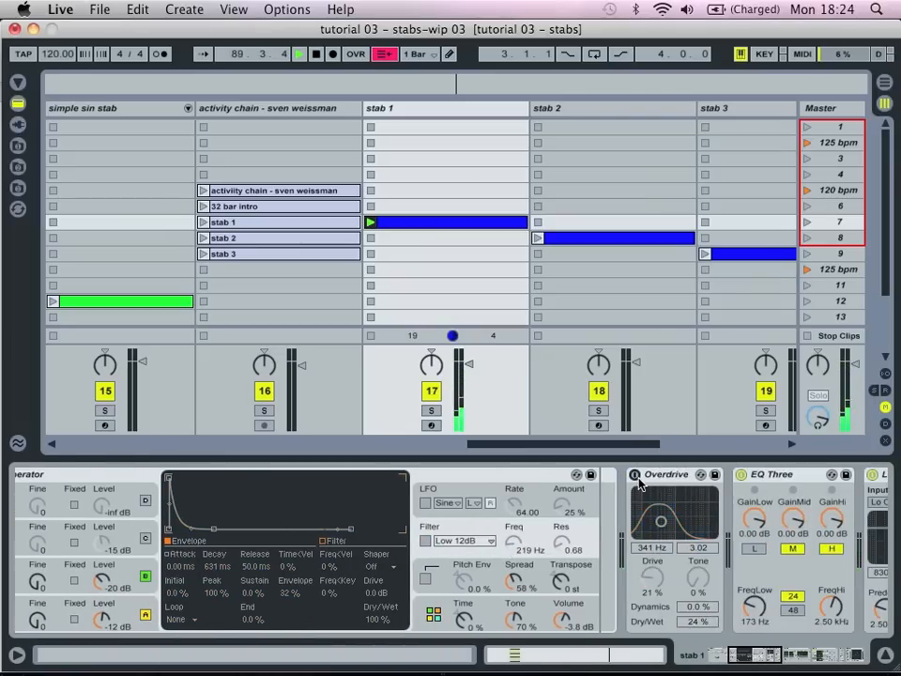
{"action": "left_click", "coordinate": [740, 474]}
Bypass the LF_ROOM reverb, Filter Delay, Utility and Compressor on the stab 1 track.
{"action": "scroll", "coordinate": [727, 476], "scroll_direction": "right", "scroll_amount": 4}
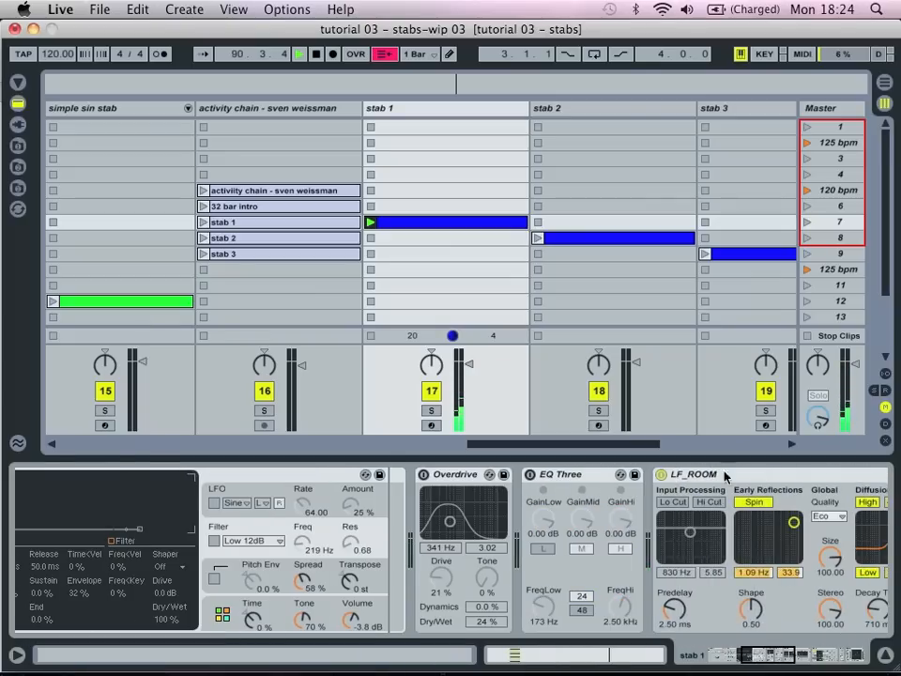
{"action": "left_click", "coordinate": [661, 474]}
{"action": "scroll", "coordinate": [662, 478], "scroll_direction": "right", "scroll_amount": 5}
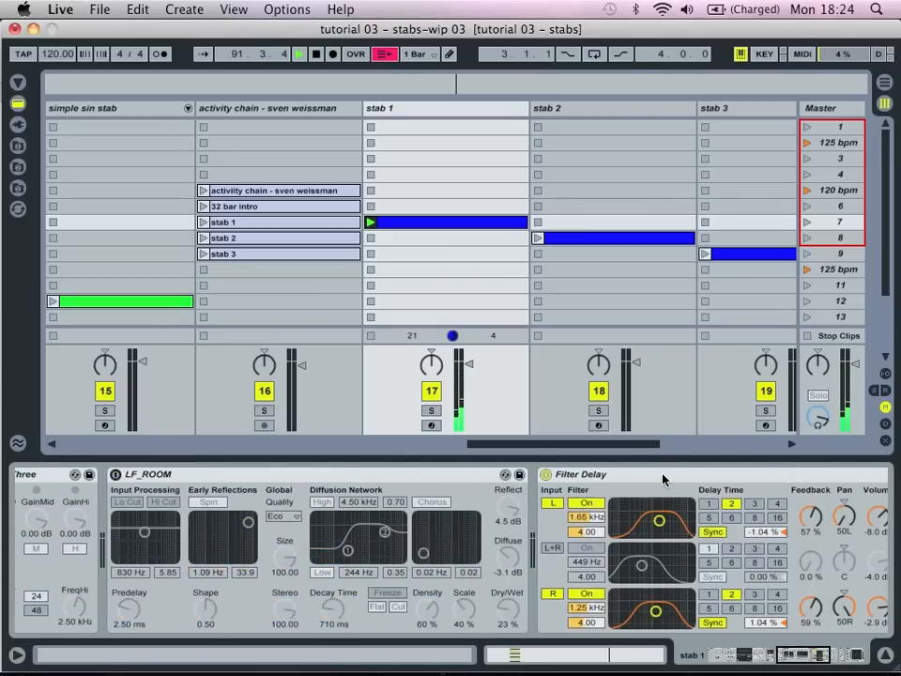
{"action": "left_click", "coordinate": [546, 474]}
{"action": "scroll", "coordinate": [554, 475], "scroll_direction": "right", "scroll_amount": 5}
{"action": "left_click", "coordinate": [571, 474]}
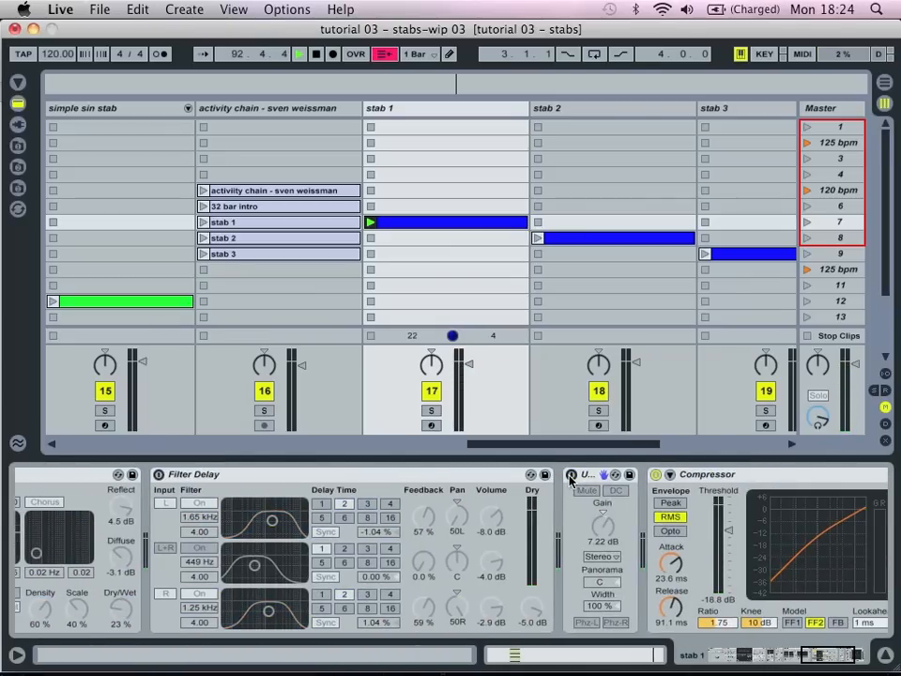
{"action": "left_click", "coordinate": [655, 474]}
Switch off oscillator B in Operator, leaving only oscillator A on, and display oscillator A's settings.
{"action": "scroll", "coordinate": [701, 515], "scroll_direction": "left", "scroll_amount": 15}
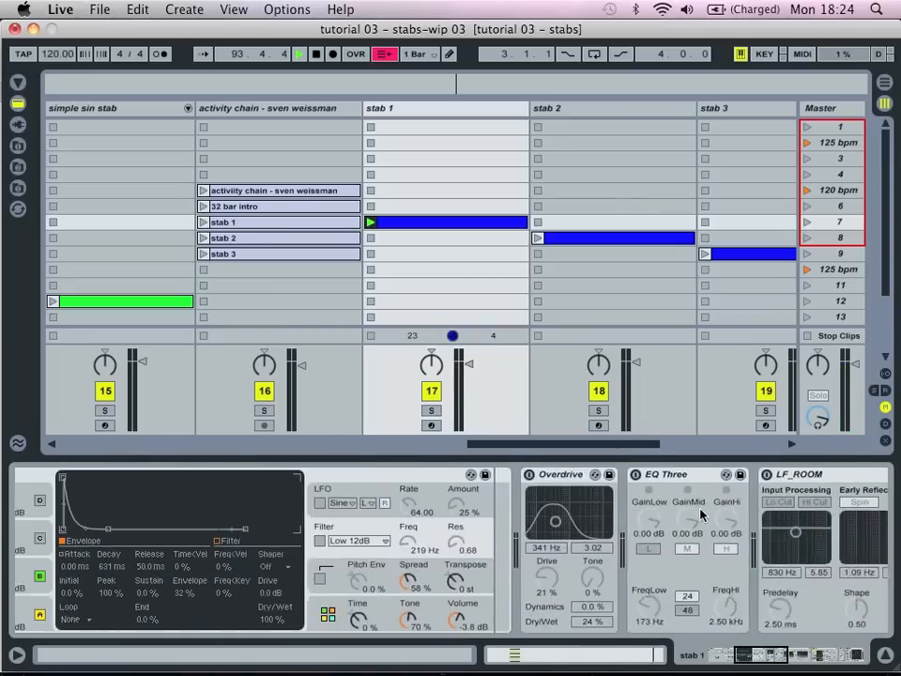
{"action": "left_click", "coordinate": [321, 576]}
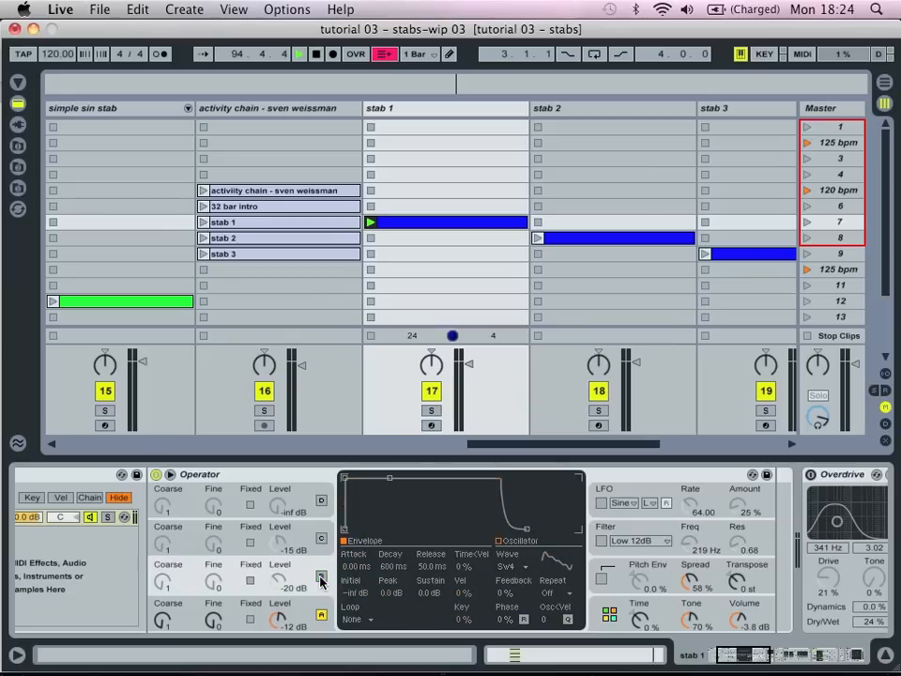
{"action": "left_click", "coordinate": [316, 599]}
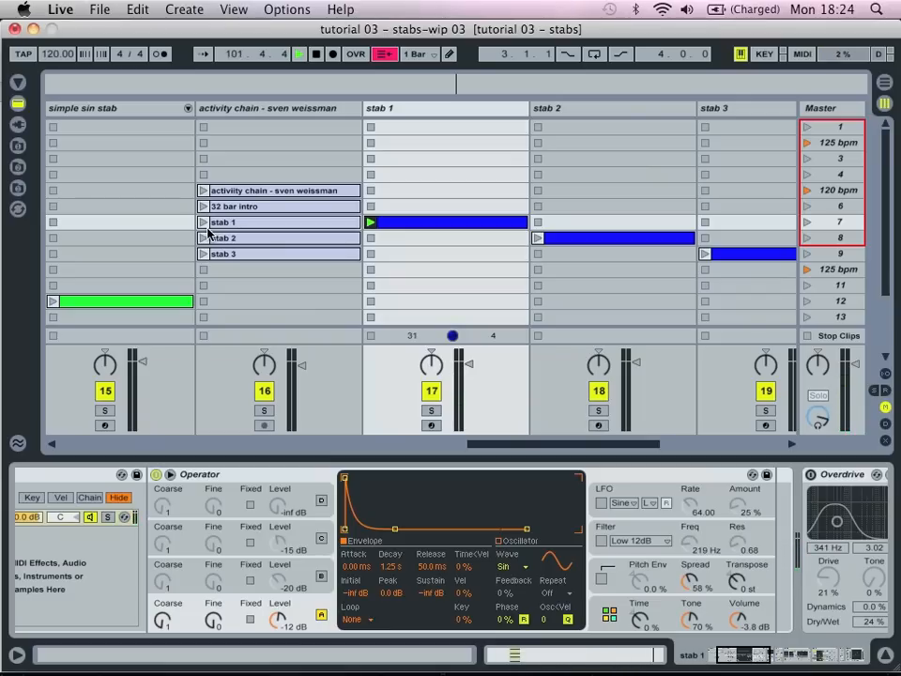
Play the stab 1 clip of the activity chain track soloed, and switch the solo back to the stab 1 track for comparison.
{"action": "left_click", "coordinate": [202, 222]}
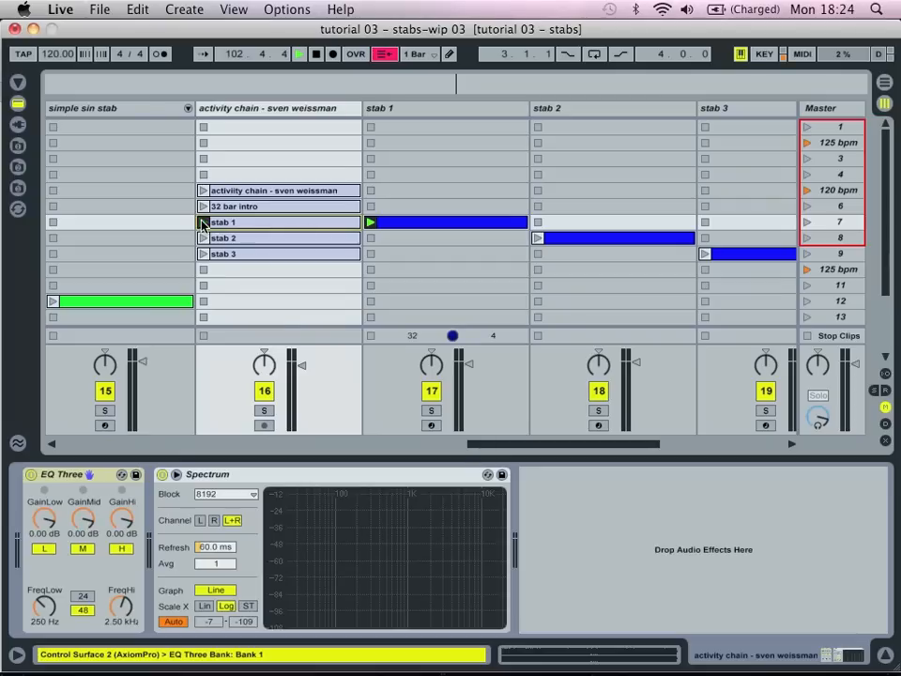
{"action": "left_click", "coordinate": [266, 411]}
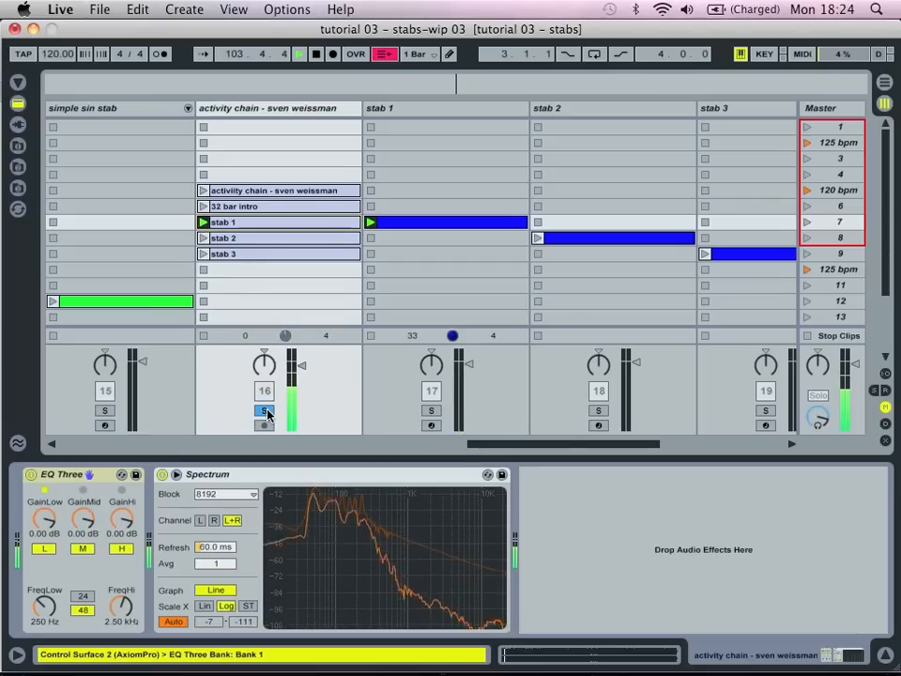
{"action": "left_click", "coordinate": [431, 410]}
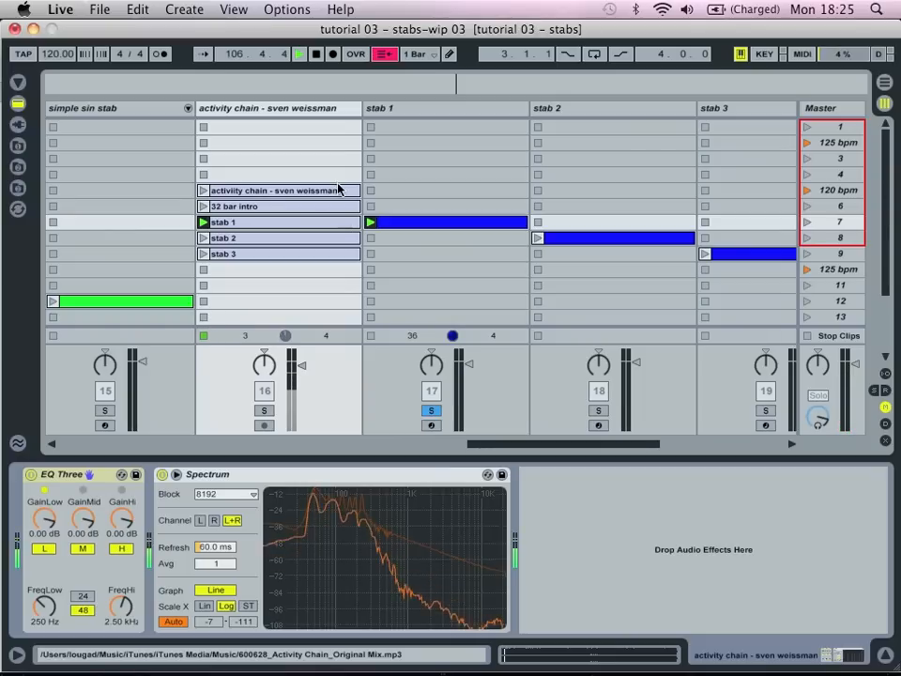
{"action": "left_click", "coordinate": [392, 109]}
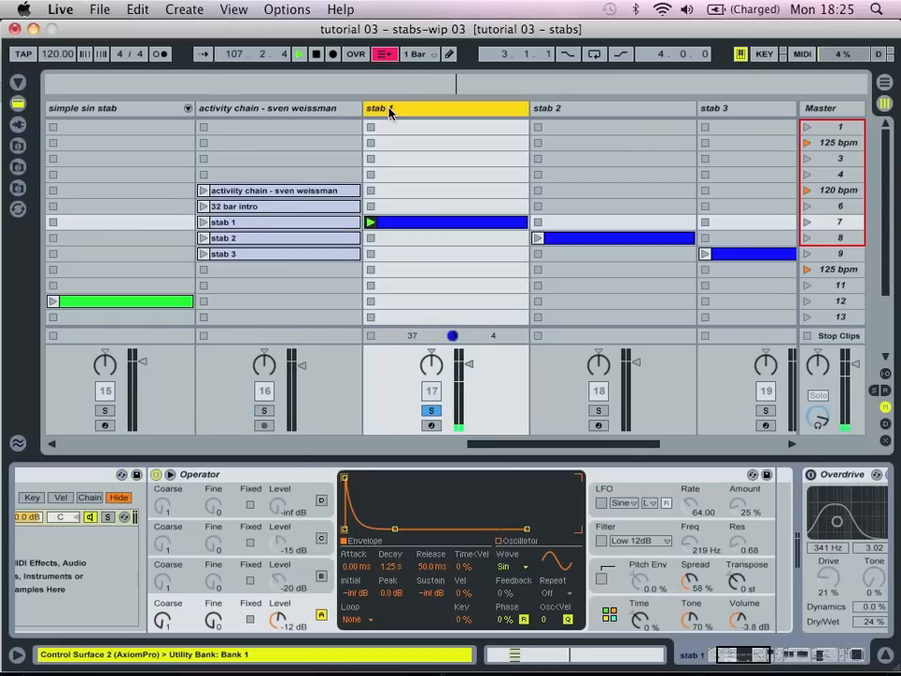
Switch on oscillator B in the stab 1 track's Operator, lower its sustain to -inf dB and its level to -24 dB, keeping the Saw 4 wave.
{"action": "left_click", "coordinate": [321, 577]}
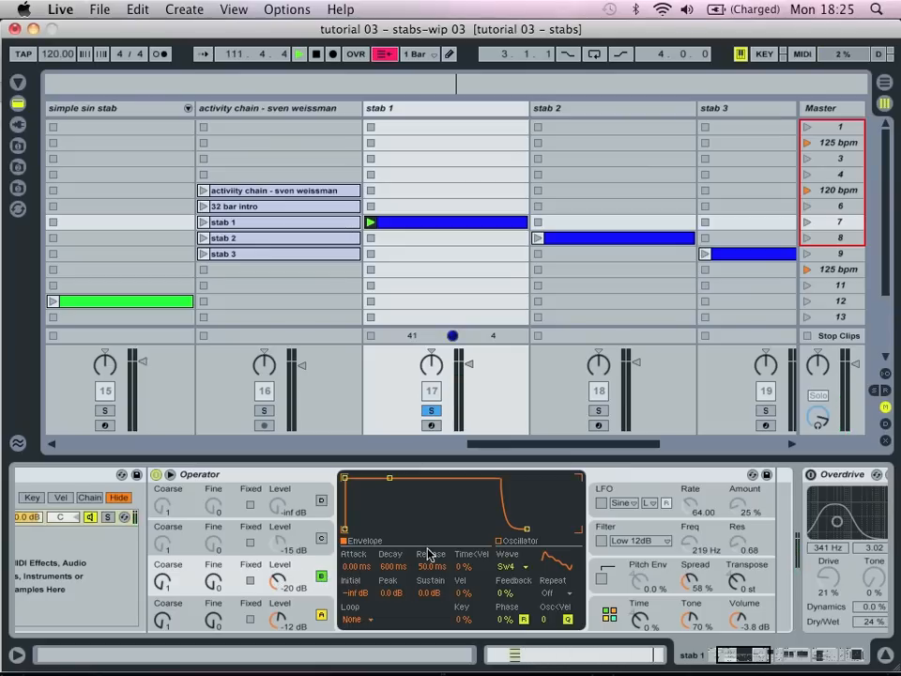
{"action": "left_click_drag", "start_coordinate": [429, 593], "coordinate": [429, 638]}
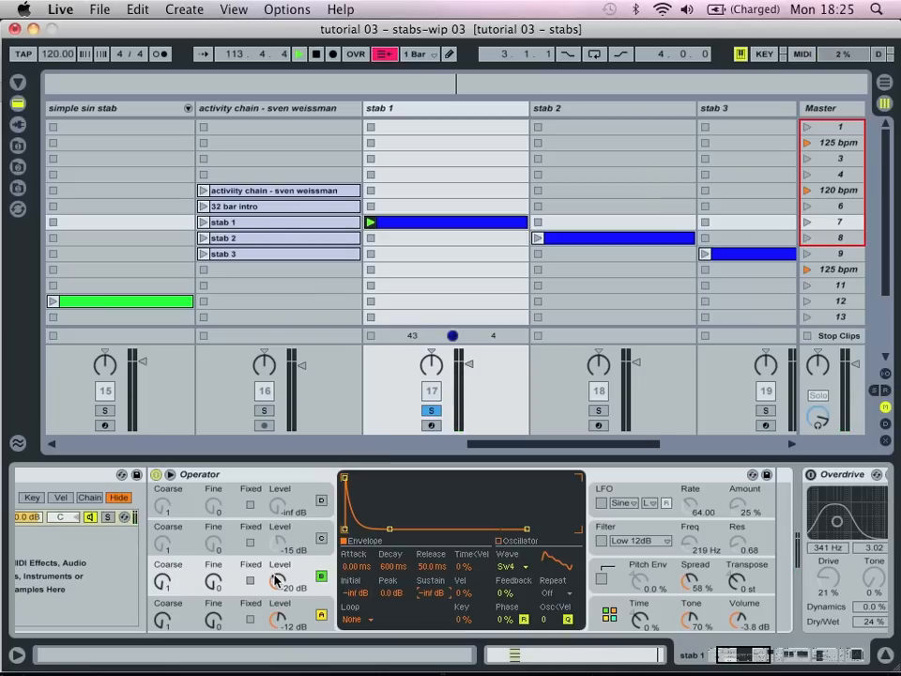
{"action": "left_click_drag", "start_coordinate": [277, 581], "coordinate": [278, 587]}
{"action": "left_click", "coordinate": [505, 567]}
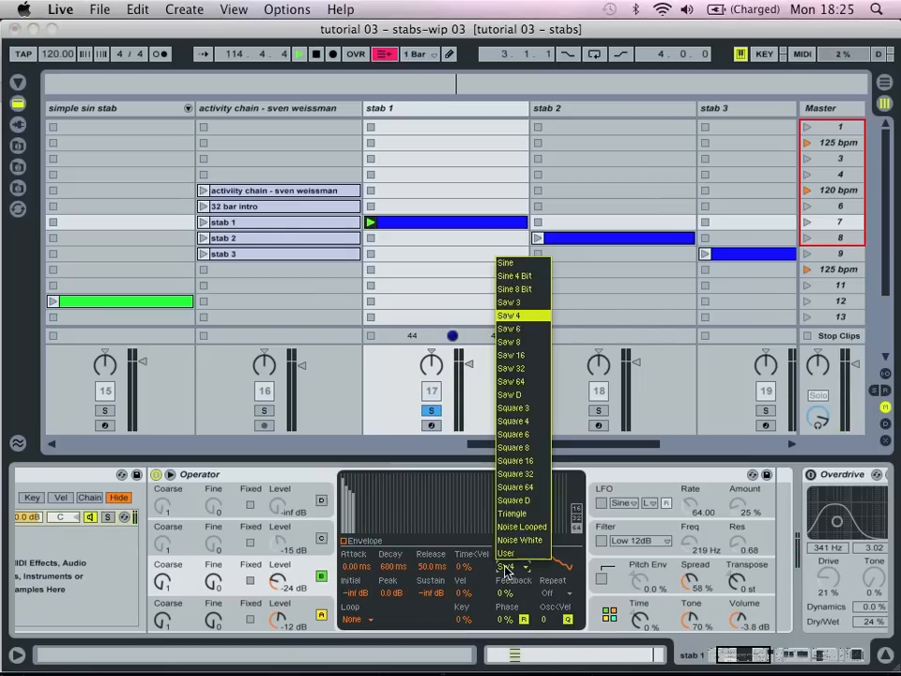
{"action": "left_click", "coordinate": [504, 572]}
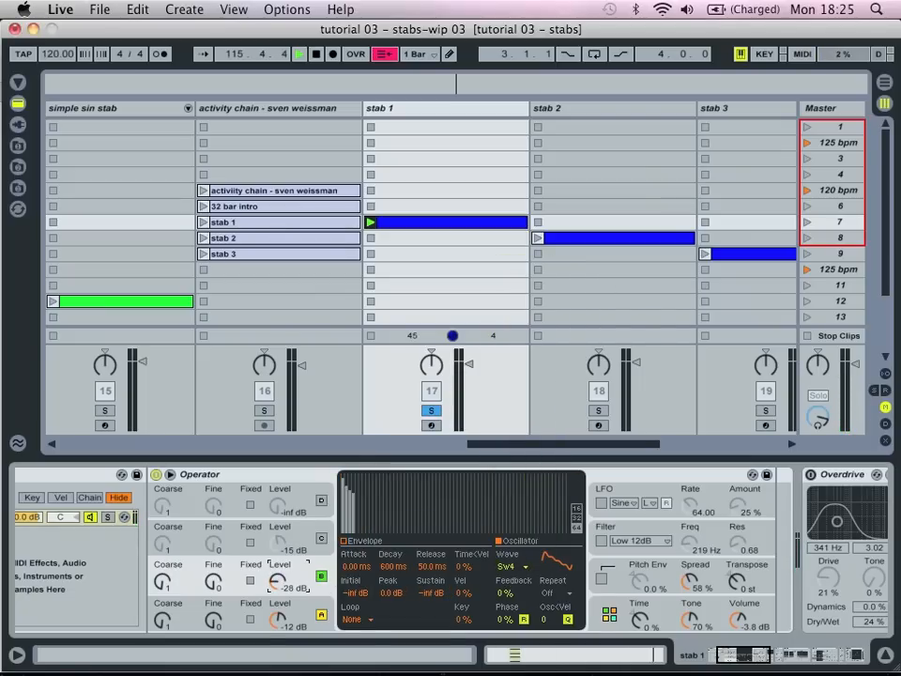
Raise oscillator B's sustain to 0.0 dB and set its level to -23 dB.
{"action": "left_click_drag", "start_coordinate": [277, 581], "coordinate": [277, 574]}
{"action": "left_click", "coordinate": [432, 586]}
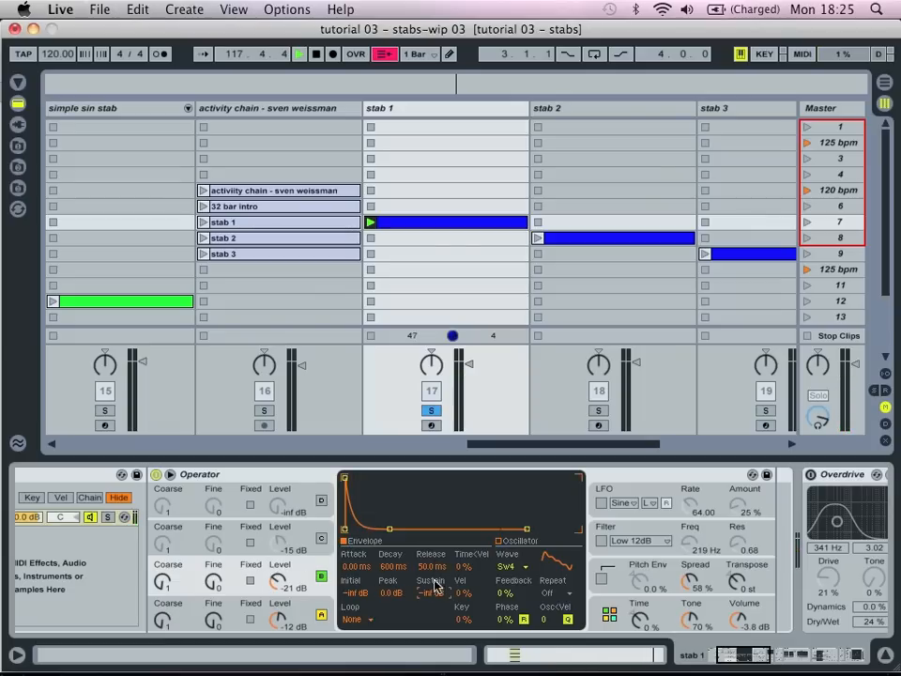
{"action": "left_click_drag", "start_coordinate": [433, 587], "coordinate": [433, 530]}
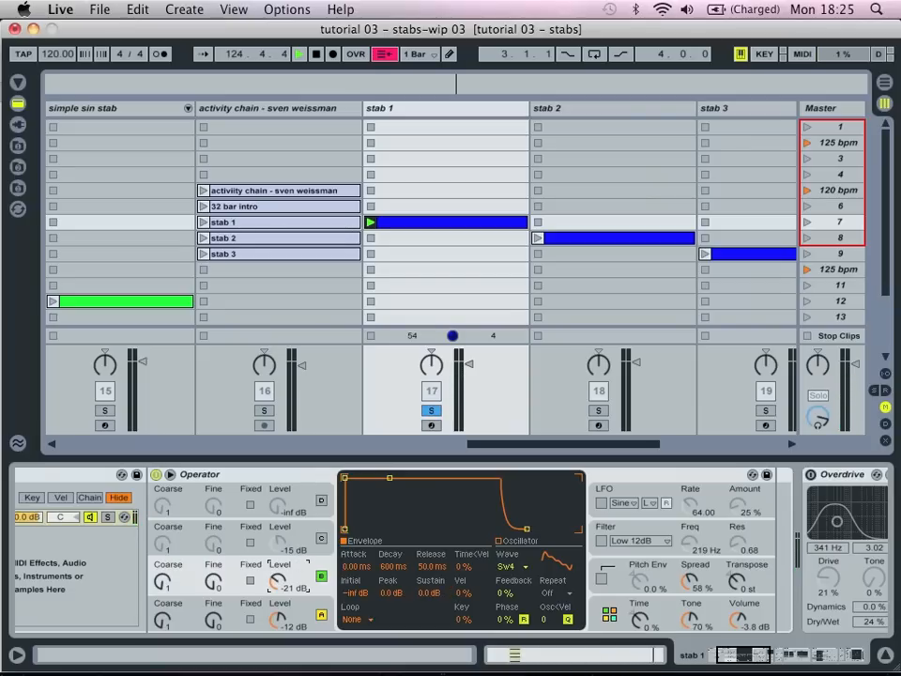
{"action": "left_click_drag", "start_coordinate": [278, 582], "coordinate": [278, 586]}
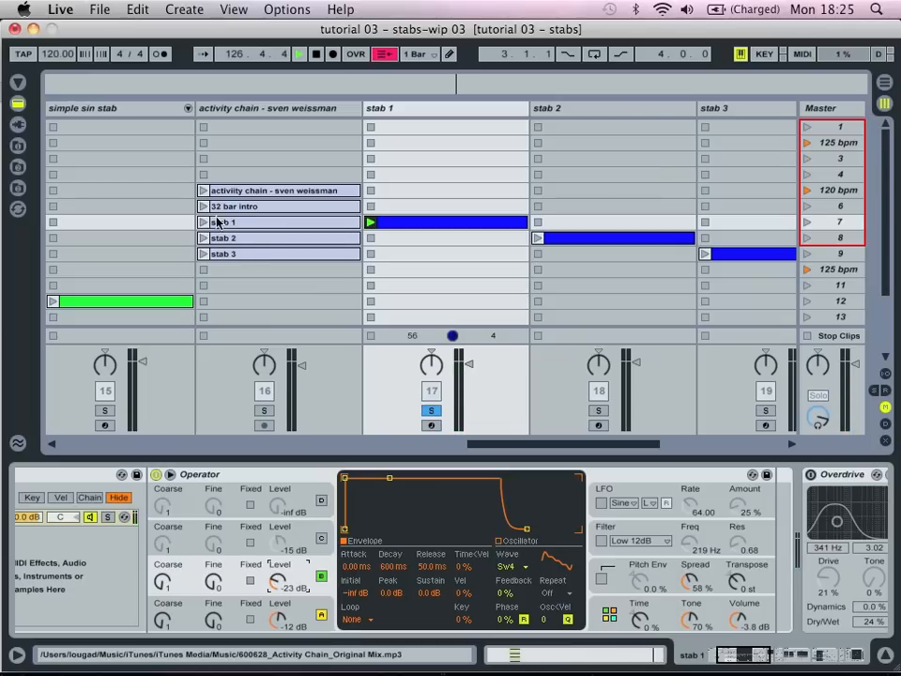
Compare the soloed original stab 1 clip with the recreated stab 1 track, and return to that track's Operator settings.
{"action": "left_click", "coordinate": [215, 222]}
{"action": "left_click", "coordinate": [264, 410]}
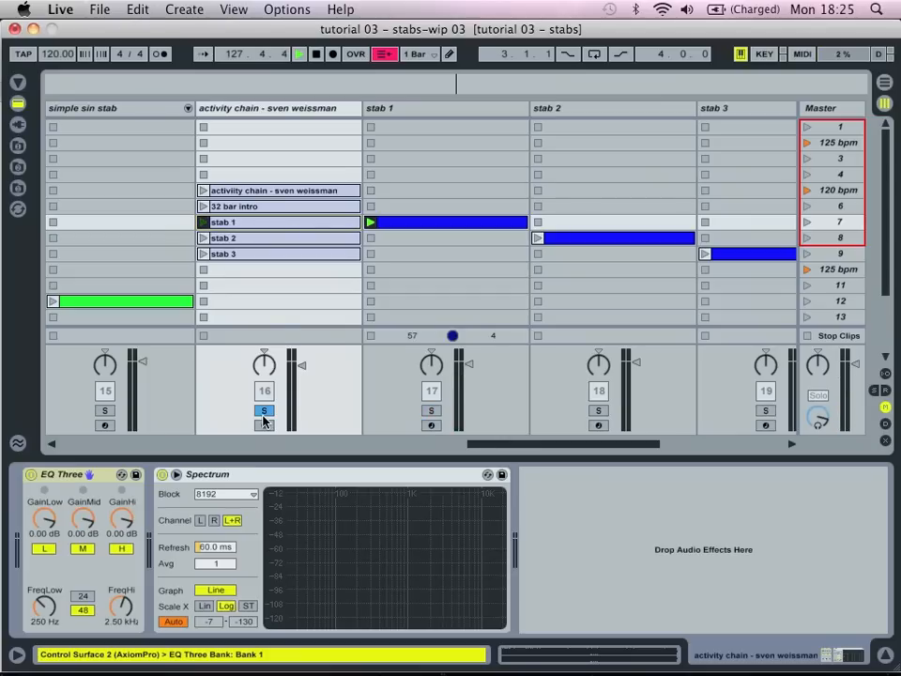
{"action": "left_click", "coordinate": [429, 410]}
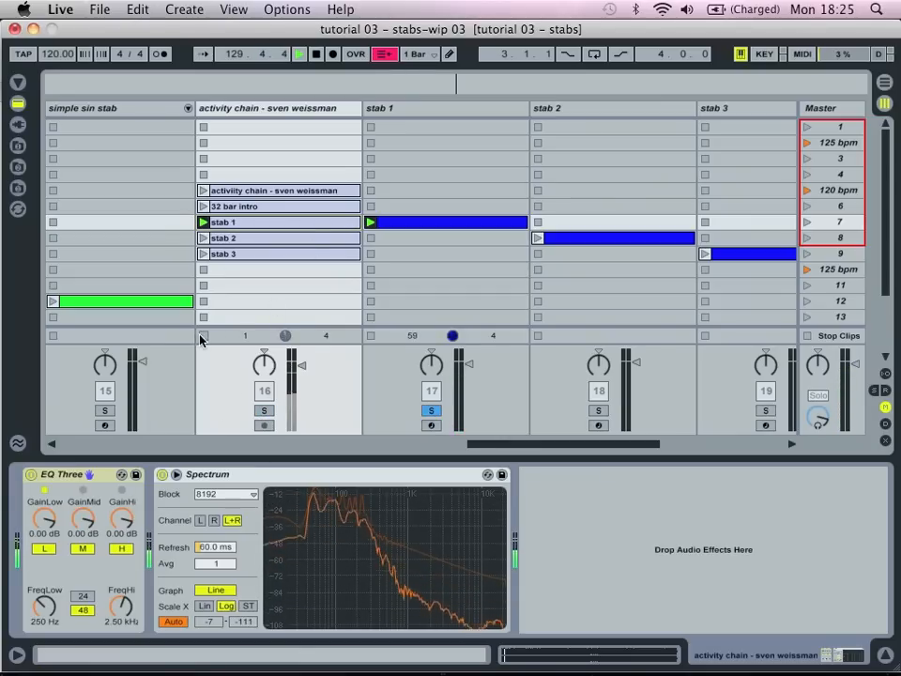
{"action": "left_click", "coordinate": [401, 109]}
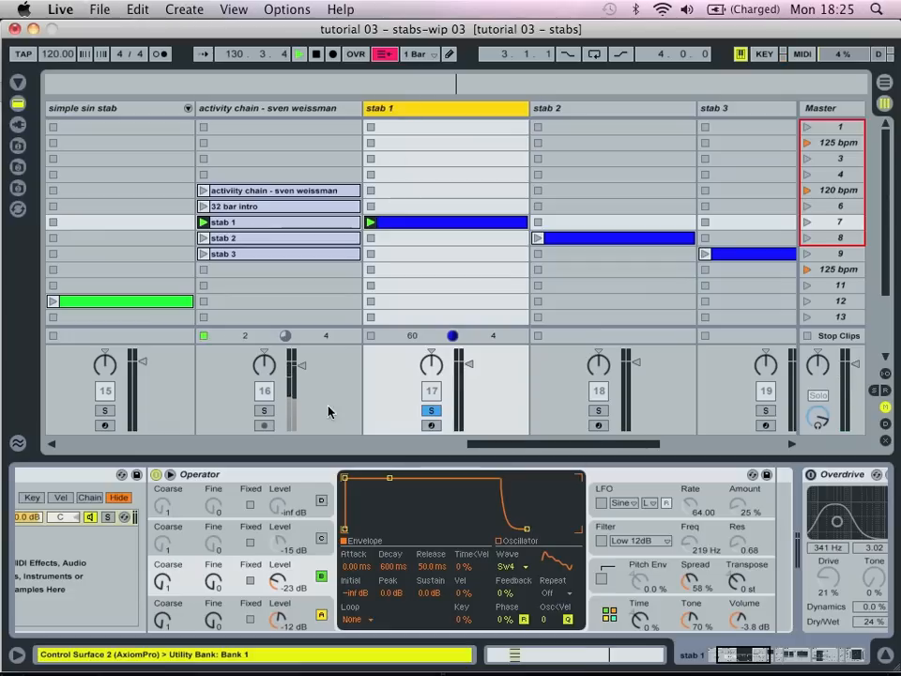
Lower oscillator B's level to -31 dB and set its envelope attack to 0.38 ms.
{"action": "left_click", "coordinate": [278, 582]}
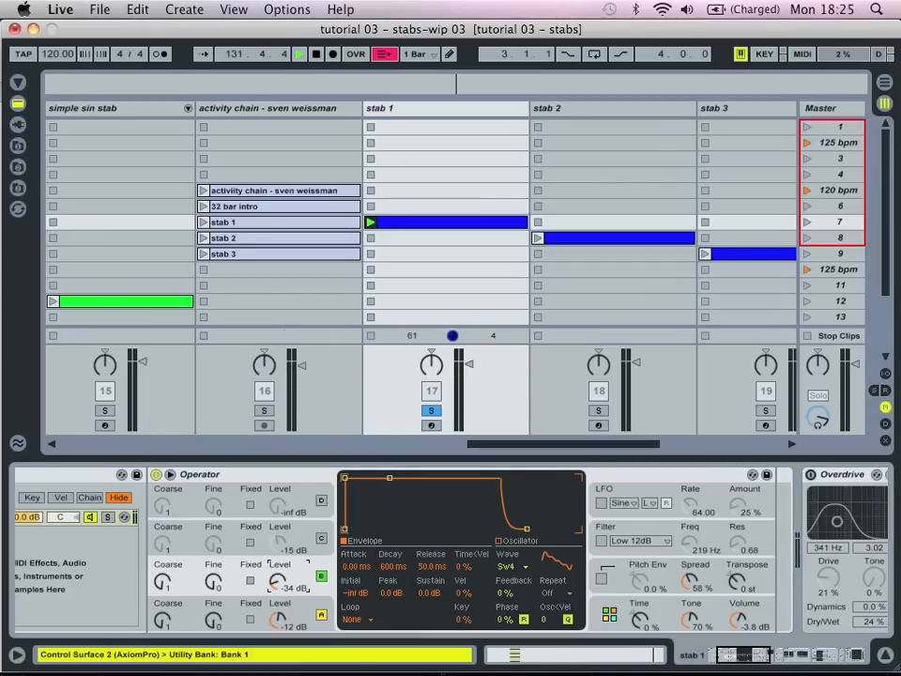
{"action": "left_click_drag", "start_coordinate": [278, 581], "coordinate": [278, 579]}
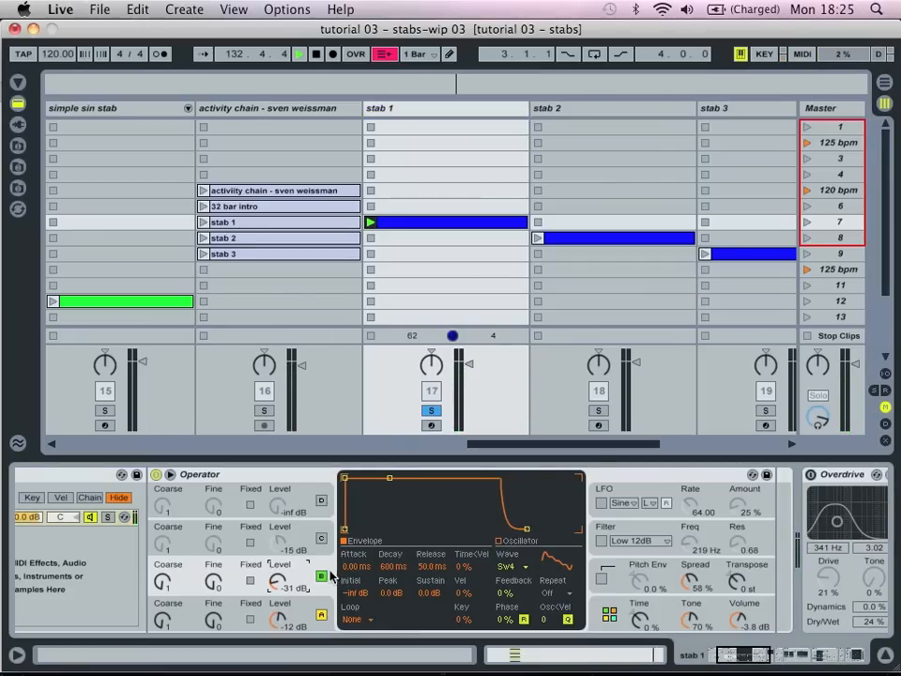
{"action": "left_click_drag", "start_coordinate": [357, 567], "coordinate": [357, 554]}
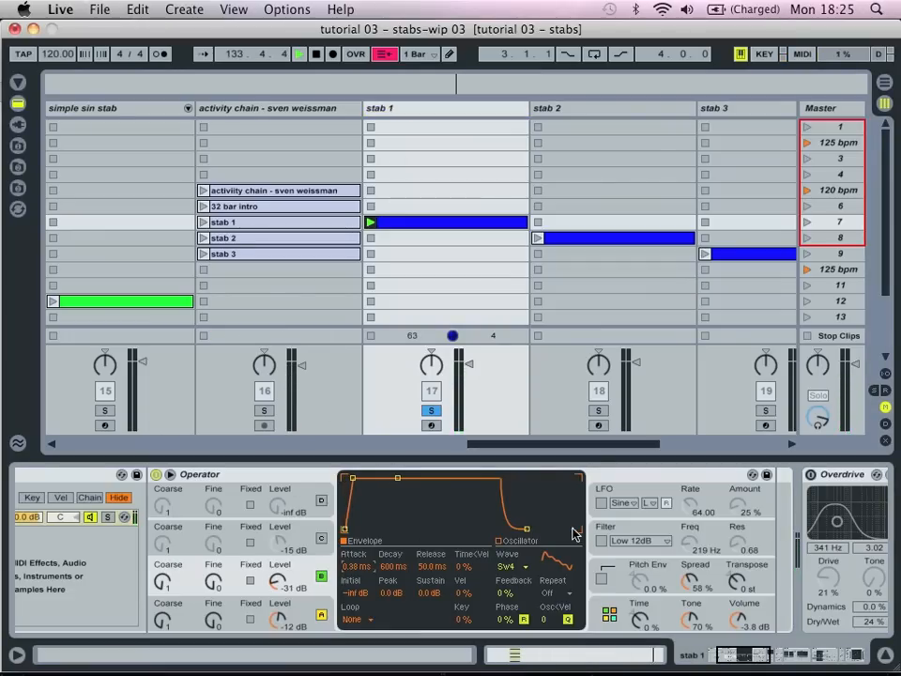
Switch on oscillator C in Operator at a level of -25 dB, and compare its envelope with oscillator A's.
{"action": "left_click", "coordinate": [320, 539]}
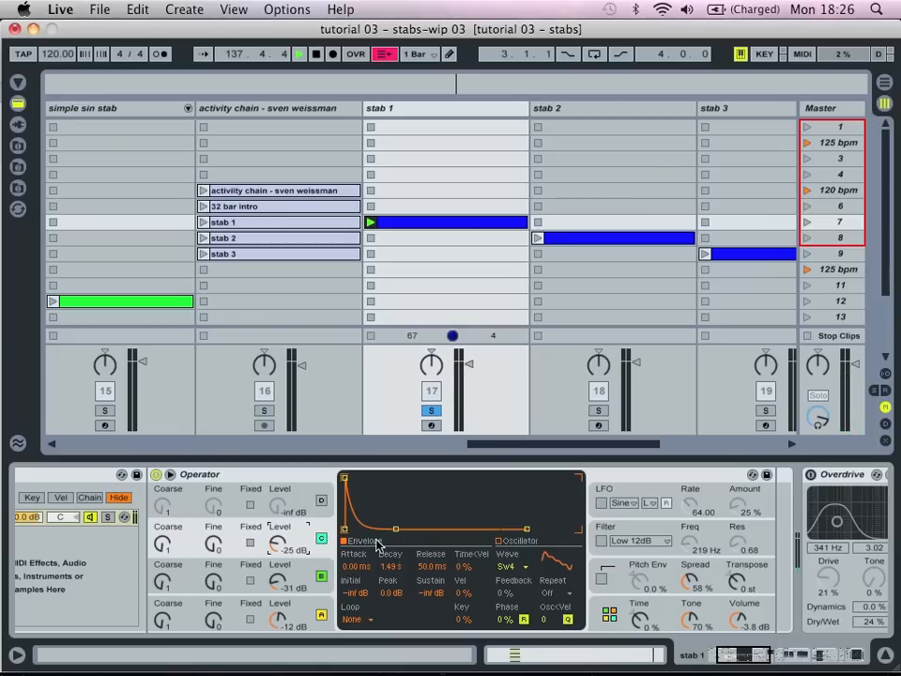
{"action": "left_click", "coordinate": [319, 561]}
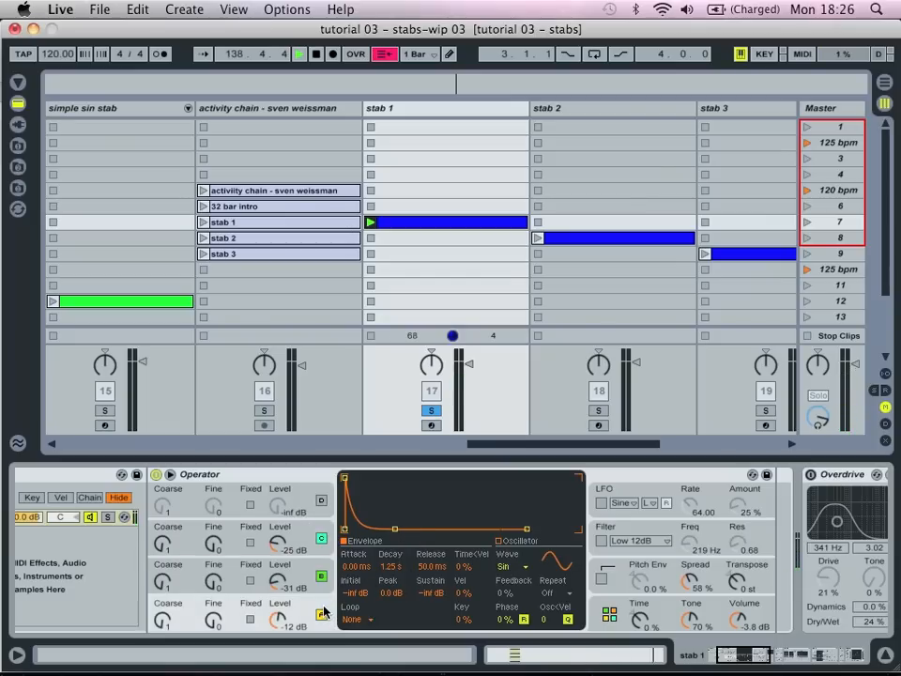
{"action": "left_click", "coordinate": [324, 551]}
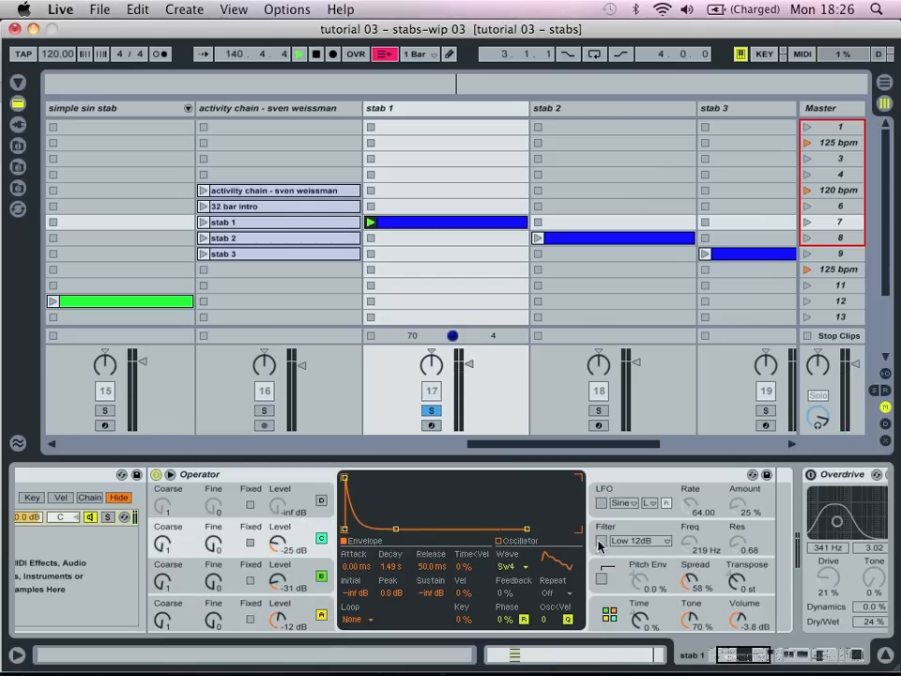
Set Operator's global Time to 17% and turn on its Low 12dB filter.
{"action": "left_click", "coordinate": [644, 623]}
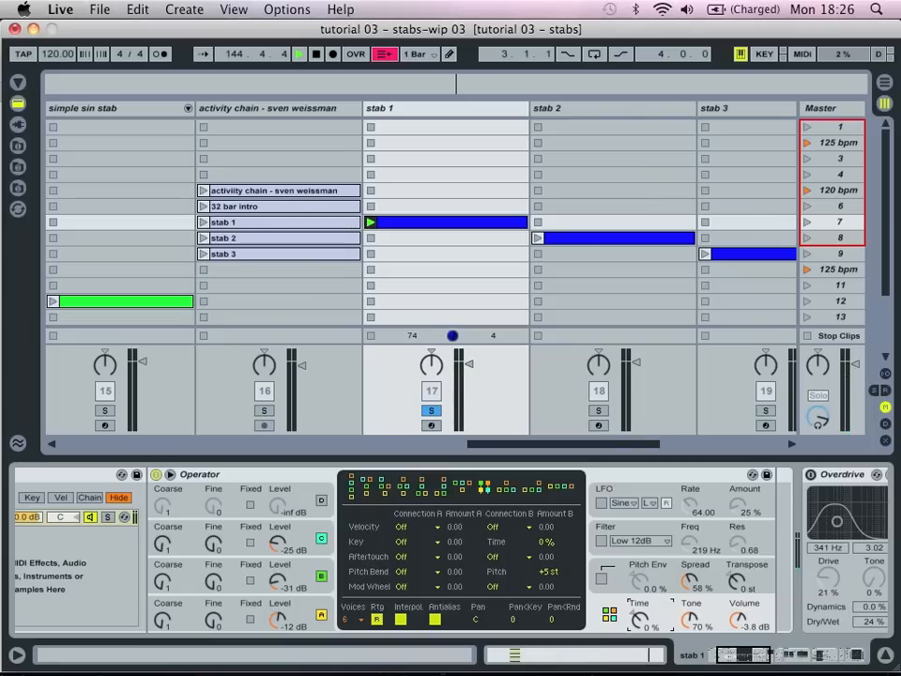
{"action": "mouse_move", "coordinate": [640, 621]}
{"action": "left_mouse_down"}
{"action": "mouse_move", "coordinate": [639, 601]}
{"action": "mouse_move", "coordinate": [639, 642]}
{"action": "left_mouse_up"}
{"action": "left_click", "coordinate": [600, 541]}
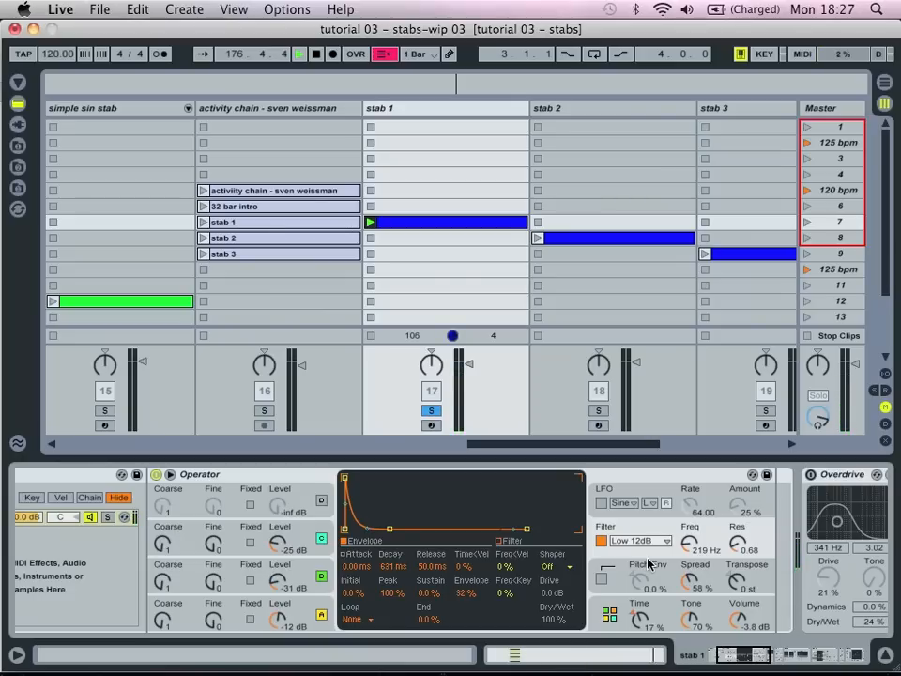
Set the filter's envelope amount to 33%, and sweep its frequency up to 18.5 kHz and back down to 125 Hz.
{"action": "left_click", "coordinate": [477, 592]}
{"action": "left_click_drag", "start_coordinate": [476, 593], "coordinate": [476, 594]}
{"action": "left_click_drag", "start_coordinate": [693, 543], "coordinate": [693, 441]}
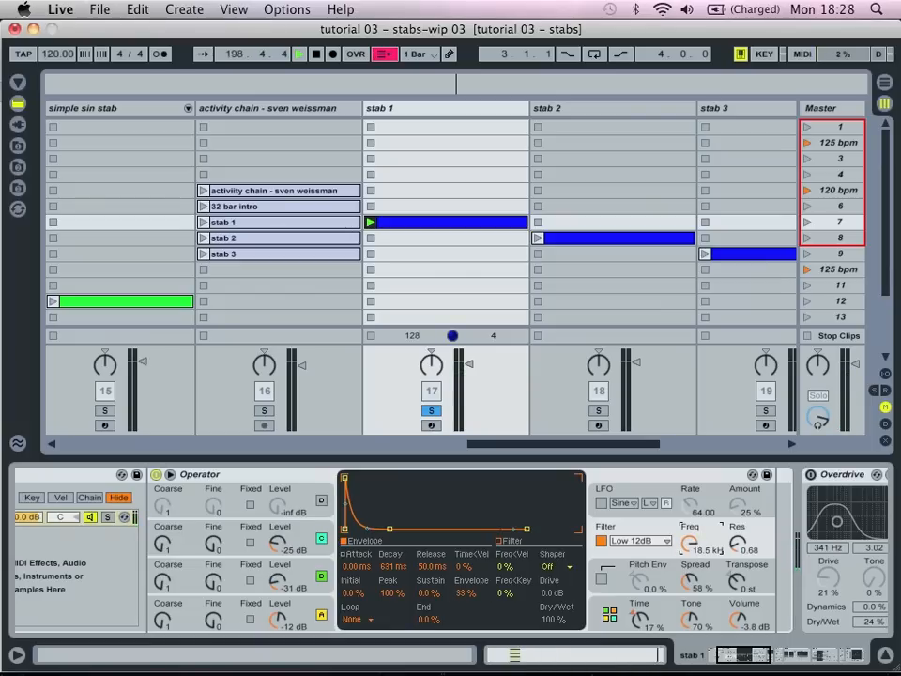
{"action": "left_click_drag", "start_coordinate": [690, 542], "coordinate": [691, 646]}
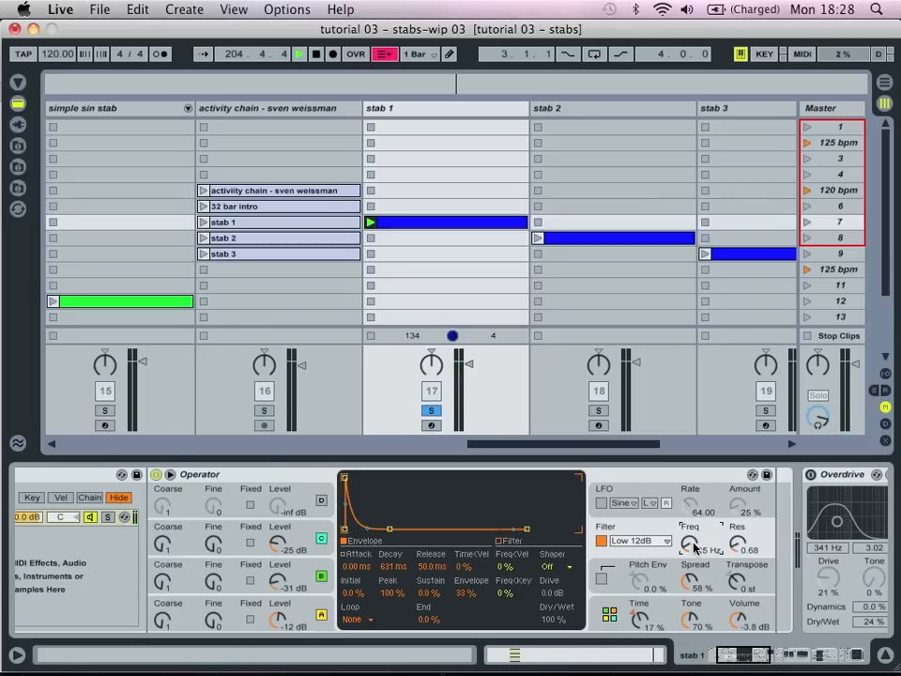
Try a 59.5 ms attack on the filter envelope, raise the envelope amount to 44%, and return the attack to 0.00 ms.
{"action": "mouse_move", "coordinate": [357, 567]}
{"action": "left_mouse_down"}
{"action": "mouse_move", "coordinate": [357, 526]}
{"action": "mouse_move", "coordinate": [359, 570]}
{"action": "mouse_move", "coordinate": [360, 552]}
{"action": "left_mouse_up"}
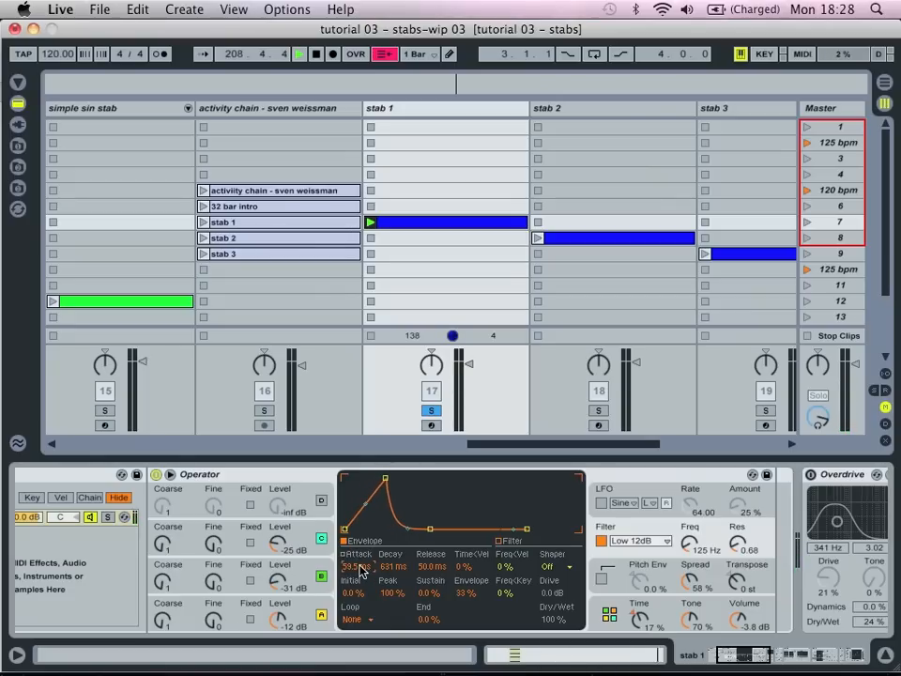
{"action": "left_click", "coordinate": [465, 593]}
{"action": "left_click_drag", "start_coordinate": [464, 591], "coordinate": [464, 589]}
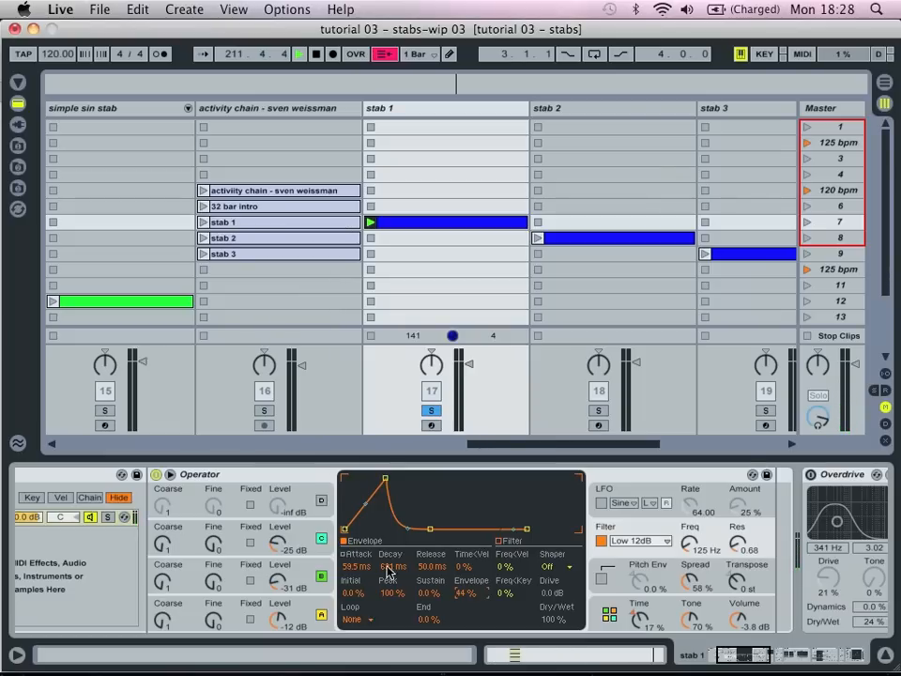
{"action": "left_click_drag", "start_coordinate": [356, 566], "coordinate": [356, 582]}
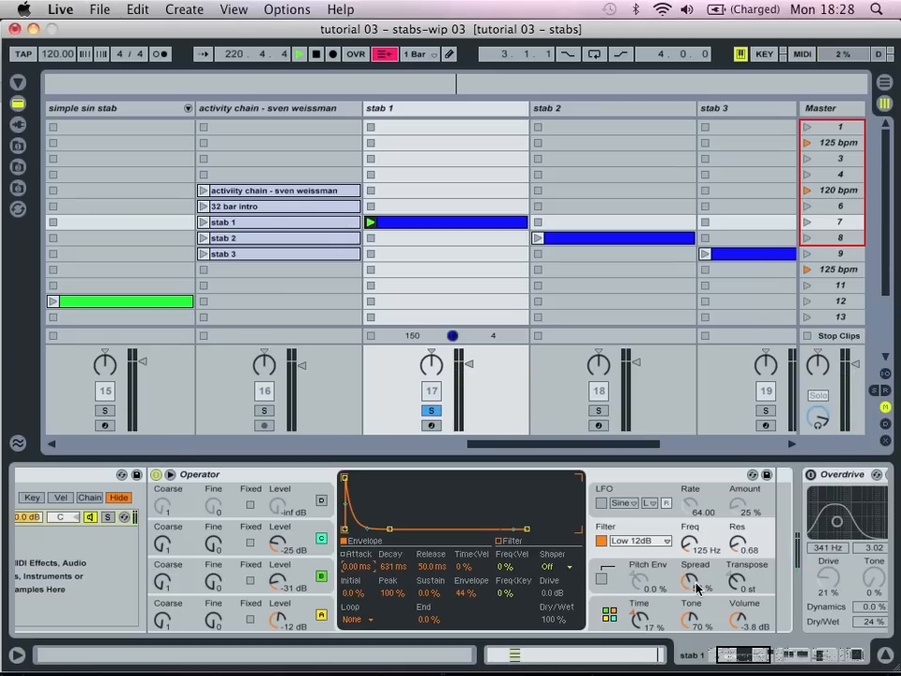
Raise Operator's Spread to 61% and turn on the Overdrive device on the stab 1 track.
{"action": "left_click_drag", "start_coordinate": [696, 588], "coordinate": [696, 563]}
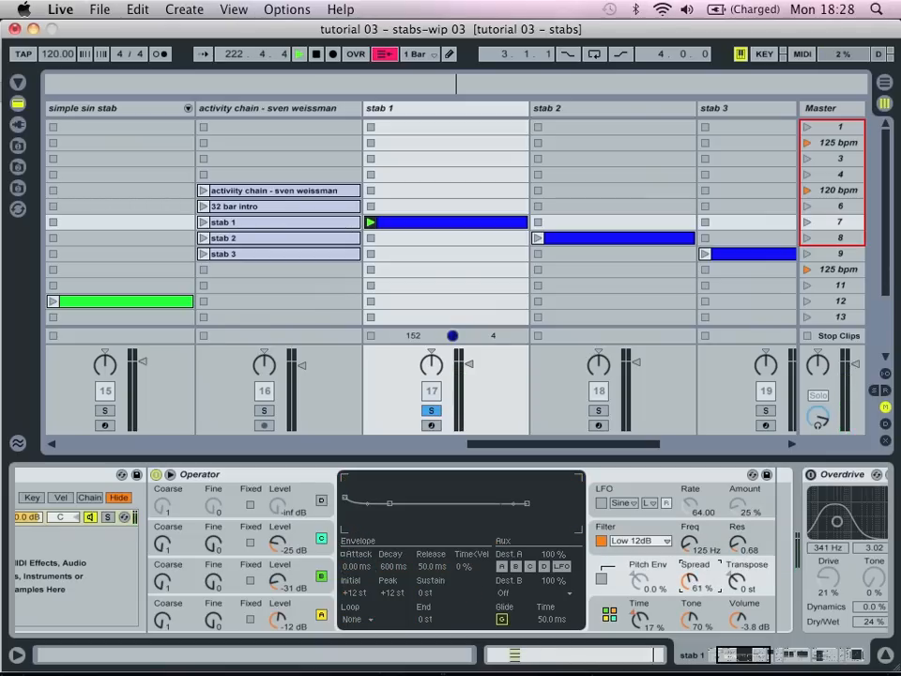
{"action": "scroll", "coordinate": [660, 563], "scroll_direction": "right", "scroll_amount": 5}
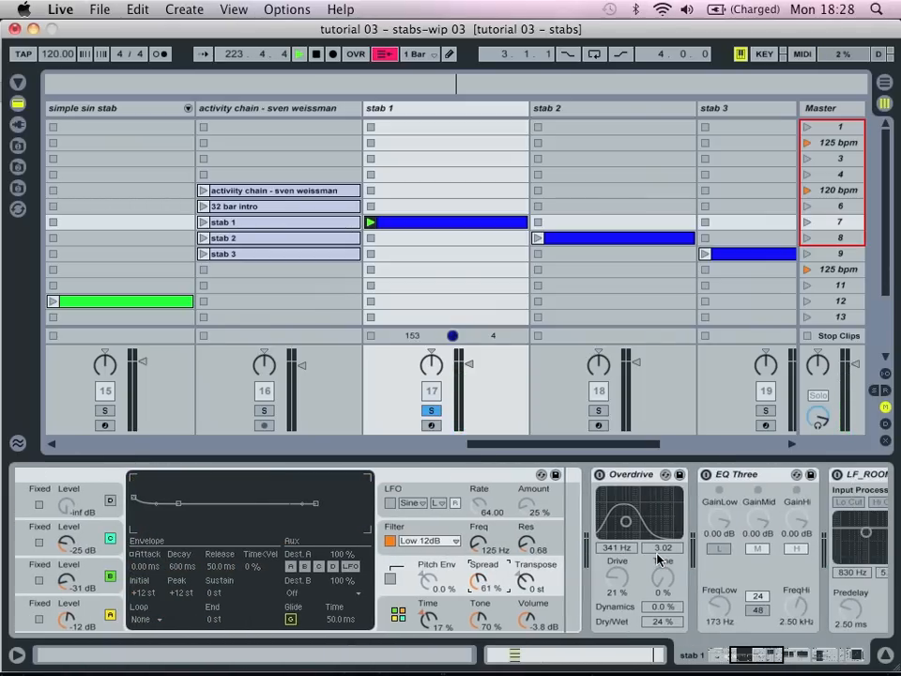
{"action": "left_click", "coordinate": [600, 475]}
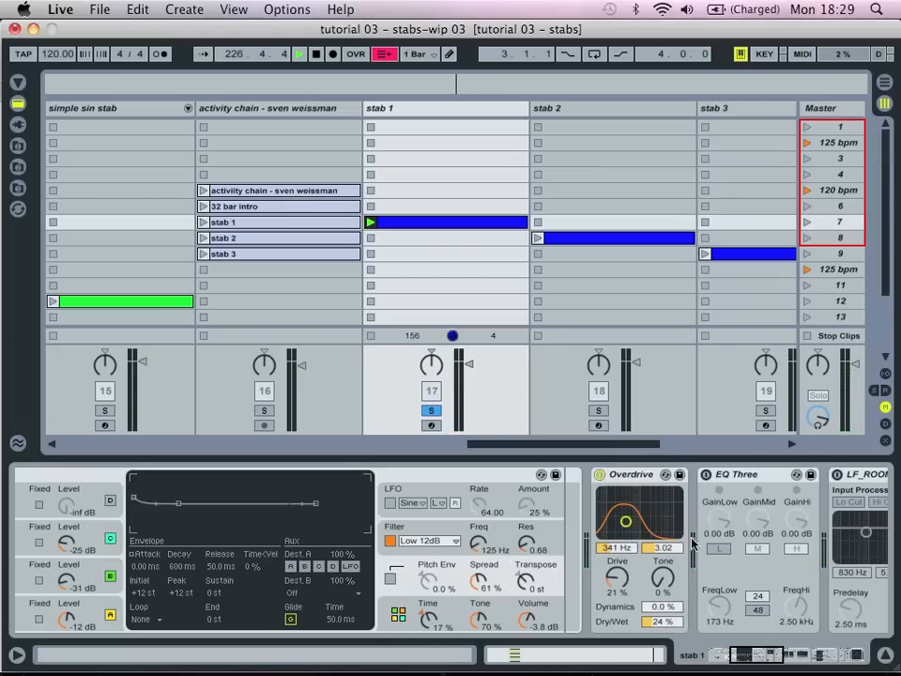
Turn on the EQ Three device on the stab 1 track and lower its FreqLow to 104 Hz.
{"action": "scroll", "coordinate": [709, 554], "scroll_direction": "right", "scroll_amount": 5}
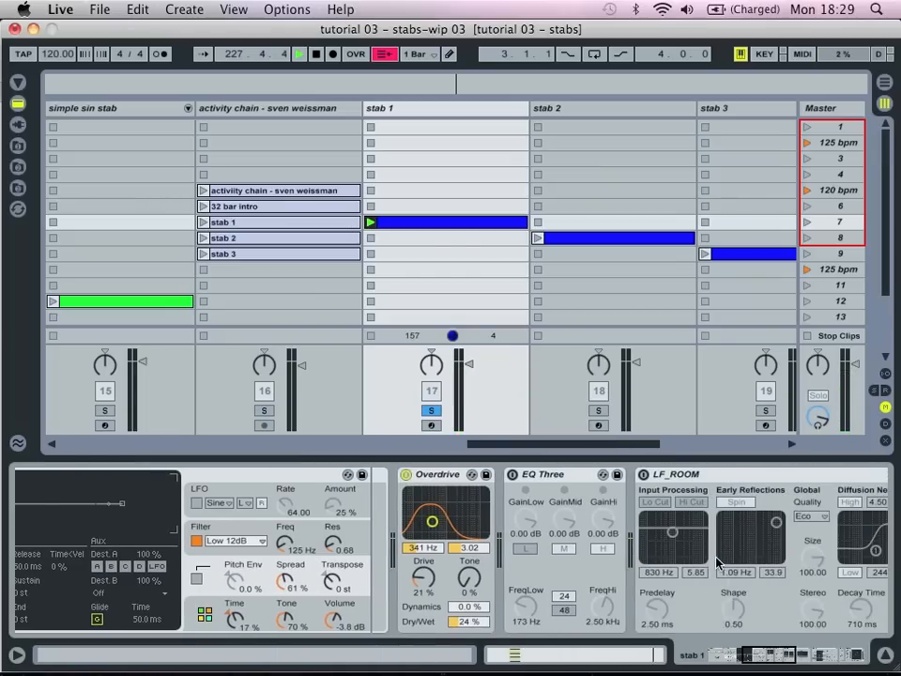
{"action": "left_click", "coordinate": [512, 475]}
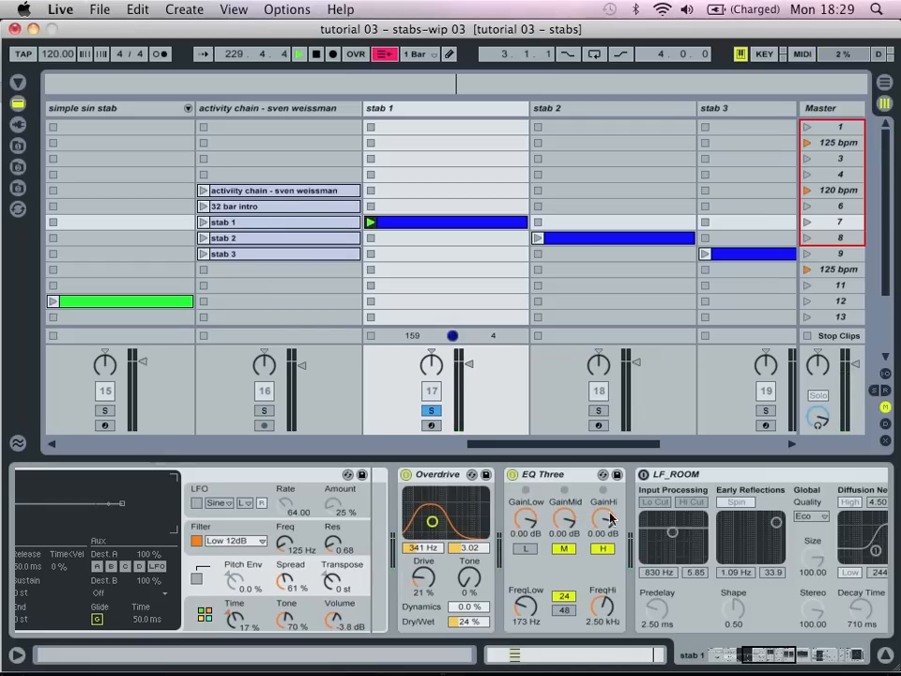
{"action": "scroll", "coordinate": [610, 517], "scroll_direction": "right", "scroll_amount": 3}
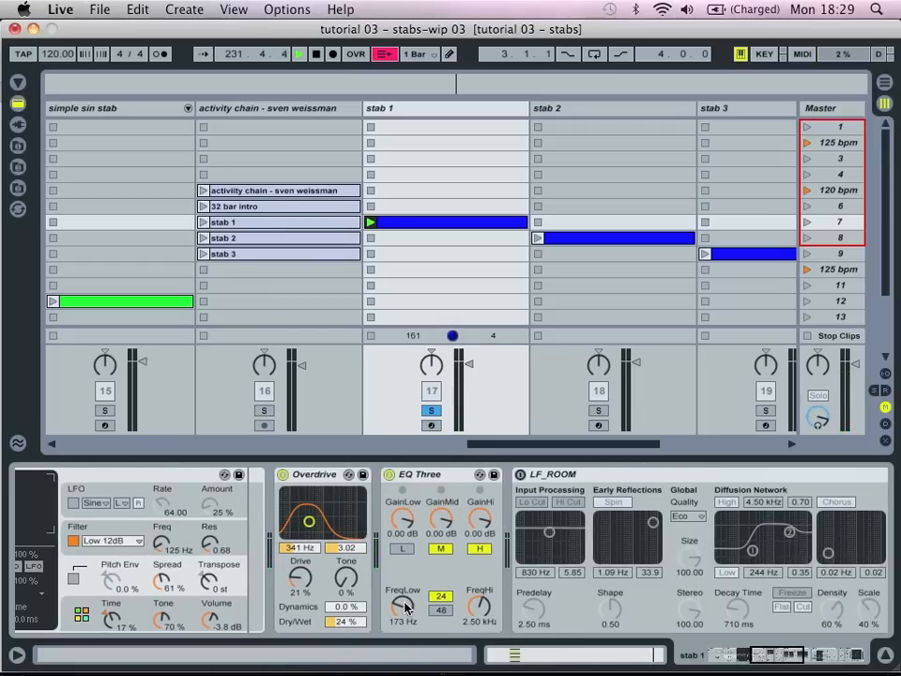
{"action": "left_click_drag", "start_coordinate": [405, 608], "coordinate": [406, 624]}
Turn on the LF_ROOM reverb in the stab 1 effects chain.
{"action": "scroll", "coordinate": [587, 579], "scroll_direction": "right", "scroll_amount": 4}
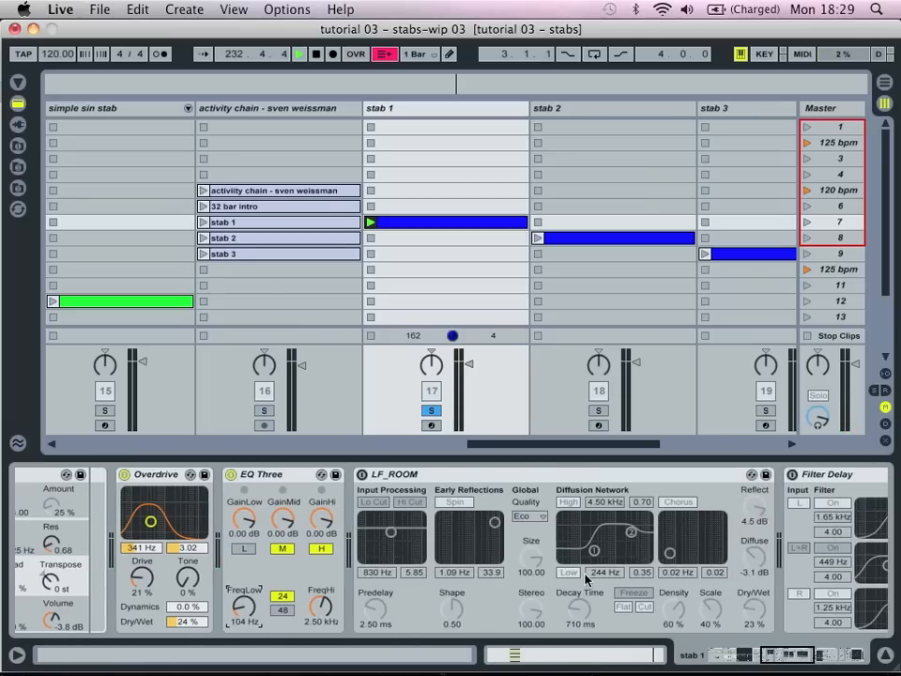
{"action": "scroll", "coordinate": [586, 578], "scroll_direction": "right", "scroll_amount": 1}
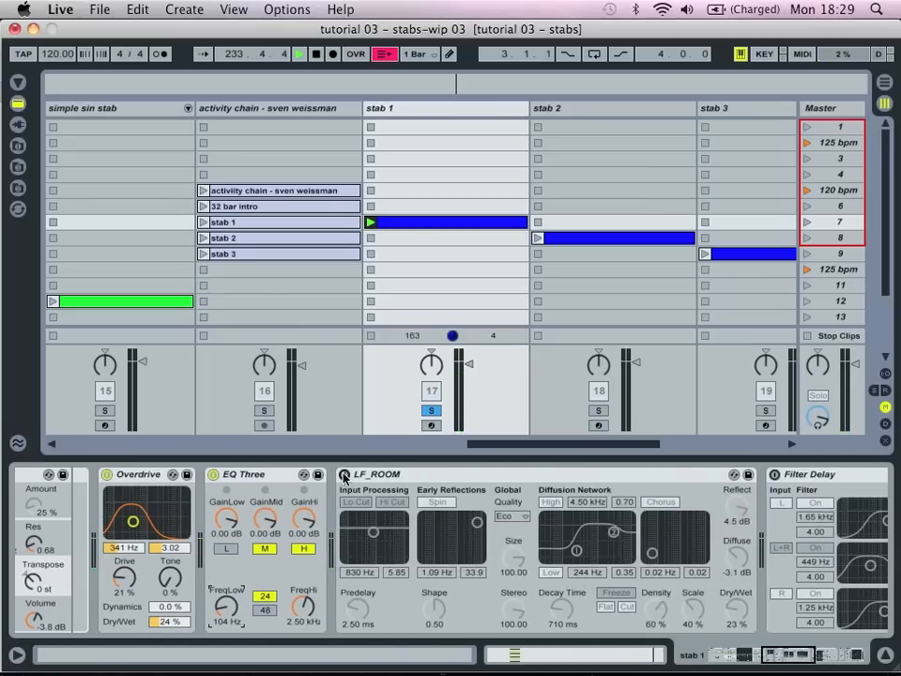
{"action": "scroll", "coordinate": [731, 609], "scroll_direction": "right", "scroll_amount": 10}
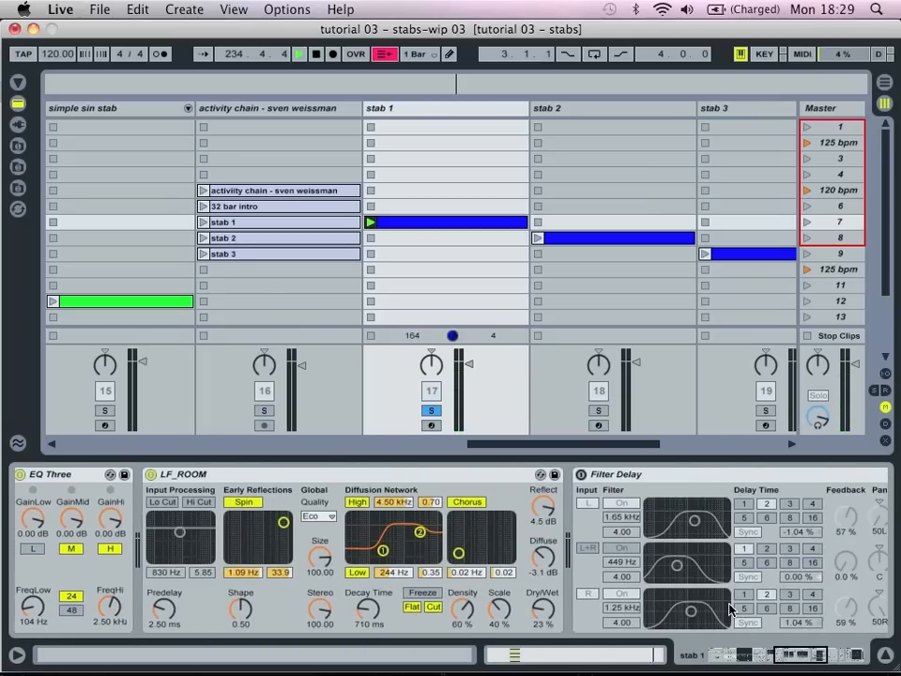
Turn on the Filter Delay that follows the reverb on the stab 1 track.
{"action": "scroll", "coordinate": [732, 609], "scroll_direction": "right", "scroll_amount": 9}
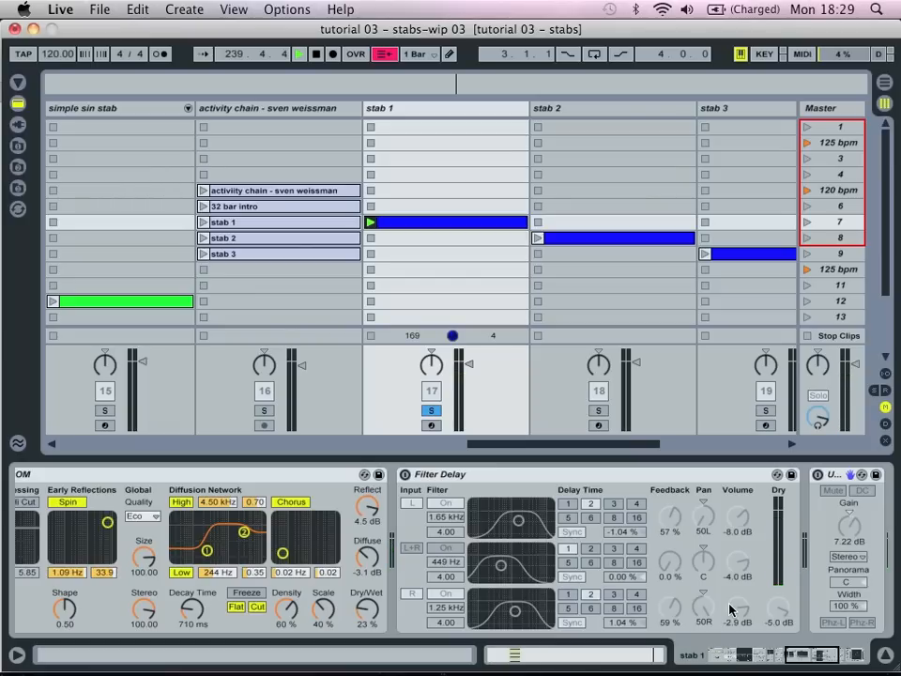
{"action": "scroll", "coordinate": [731, 610], "scroll_direction": "right", "scroll_amount": 10}
{"action": "scroll", "coordinate": [551, 623], "scroll_direction": "left", "scroll_amount": 7}
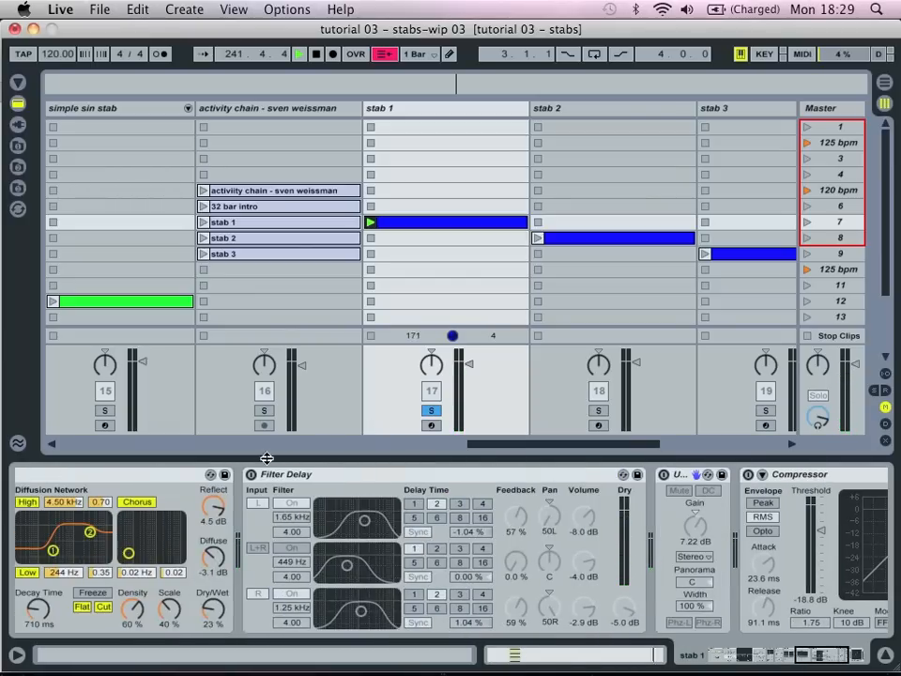
{"action": "left_click", "coordinate": [251, 474]}
Turn on the Utility and Compressor devices at the end of the stab 1 chain.
{"action": "scroll", "coordinate": [566, 515], "scroll_direction": "right", "scroll_amount": 3}
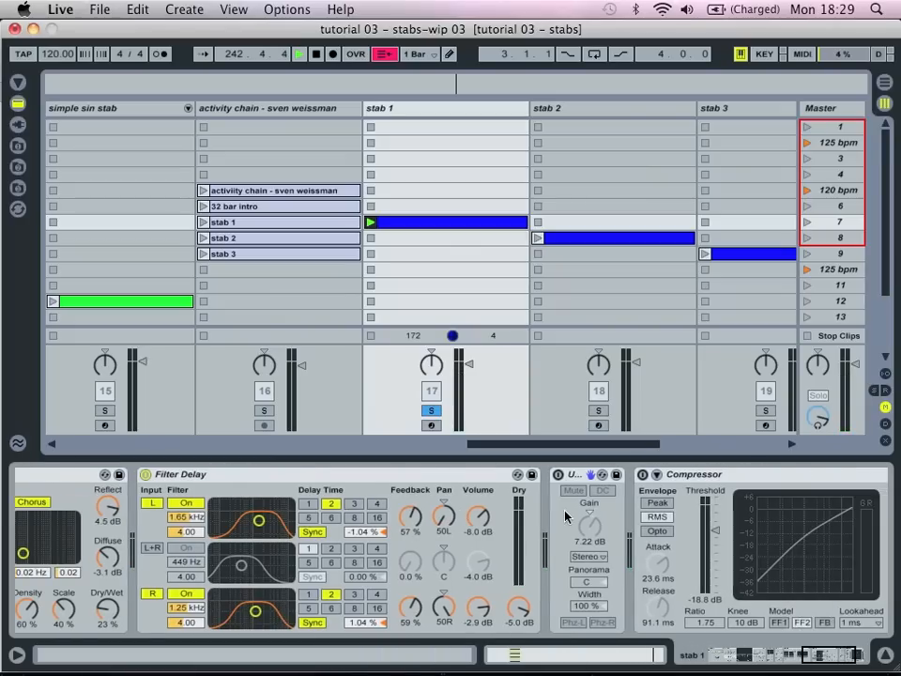
{"action": "scroll", "coordinate": [566, 516], "scroll_direction": "right", "scroll_amount": 2}
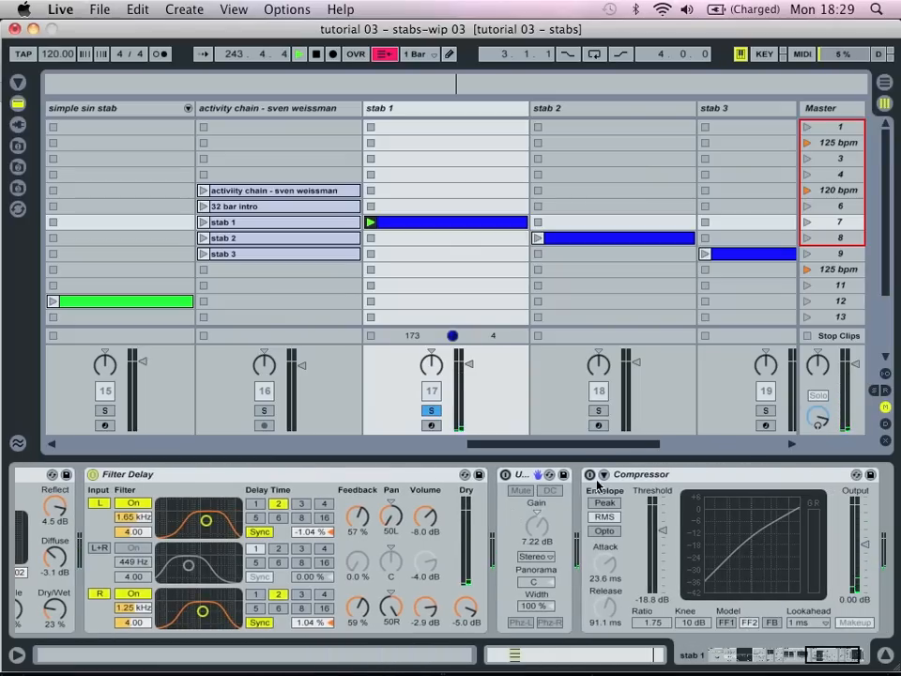
{"action": "left_click", "coordinate": [505, 475]}
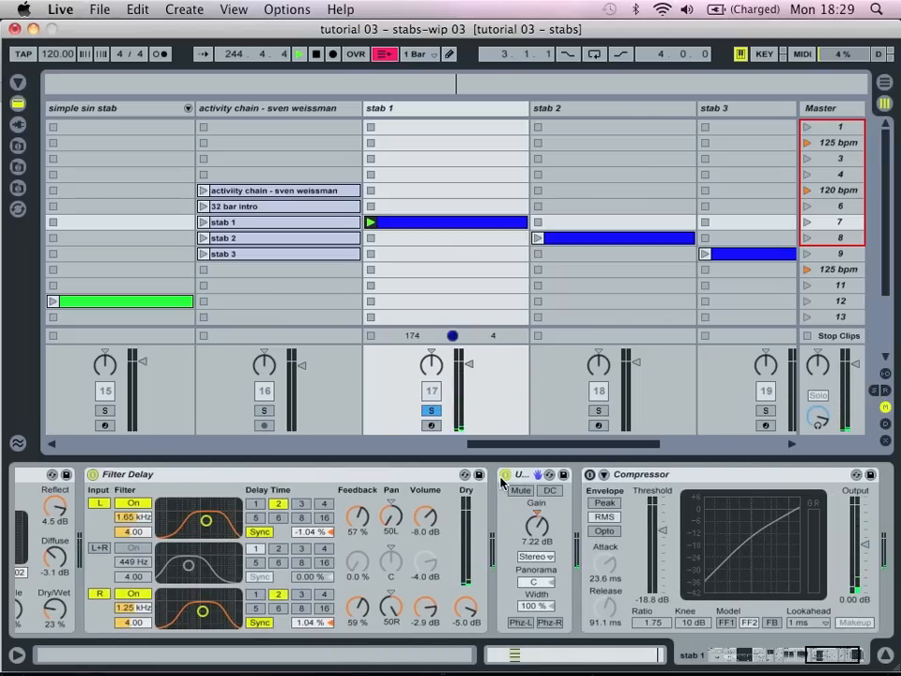
{"action": "left_click", "coordinate": [590, 475]}
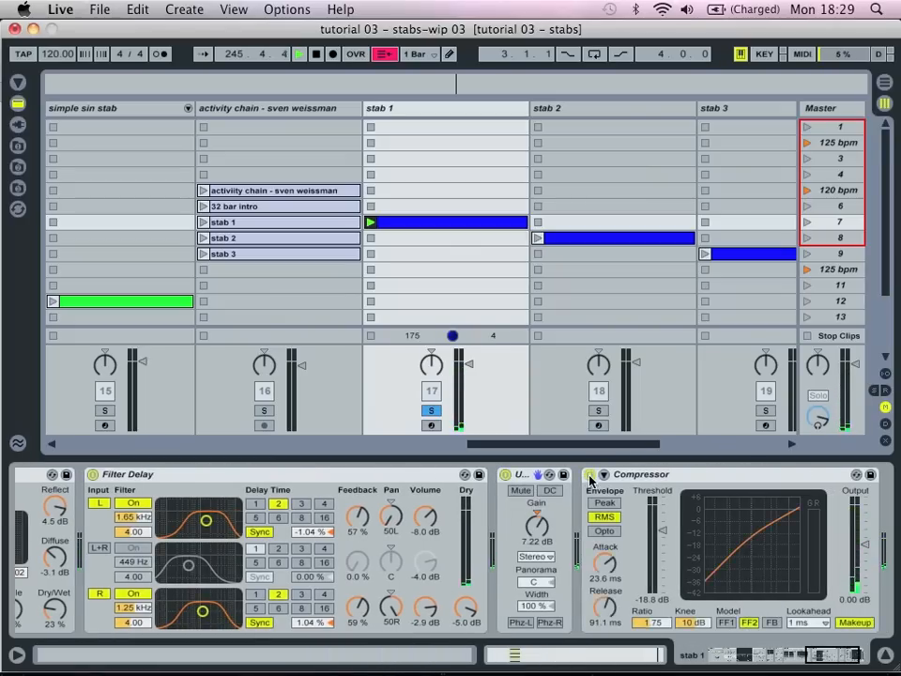
Bypass the Compressor and turn it back on for comparison, and lower its attack to 1.06 ms.
{"action": "scroll", "coordinate": [660, 526], "scroll_direction": "right", "scroll_amount": 3}
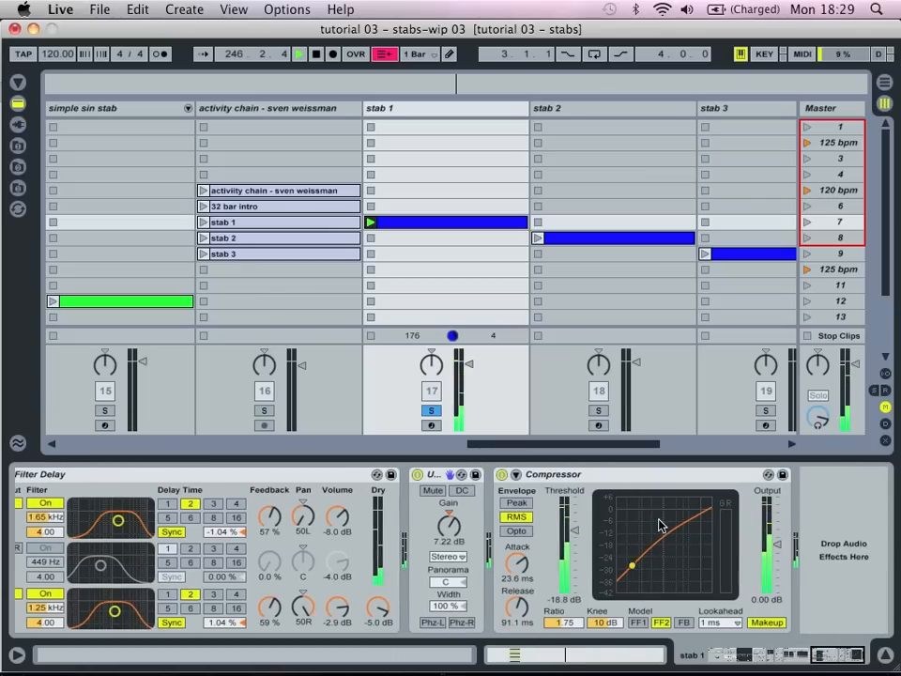
{"action": "left_click", "coordinate": [502, 475]}
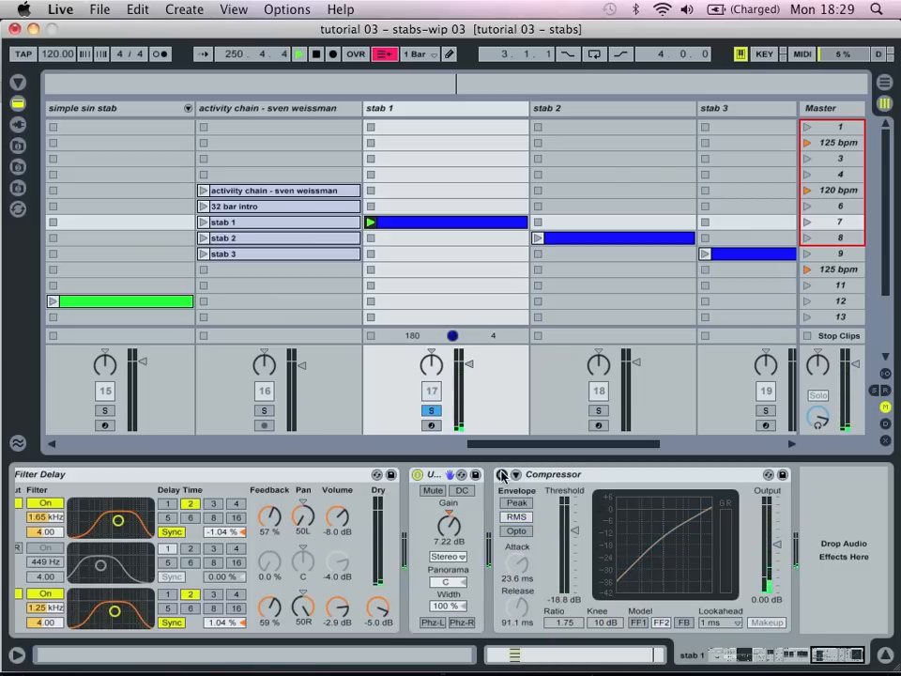
{"action": "left_click", "coordinate": [503, 475]}
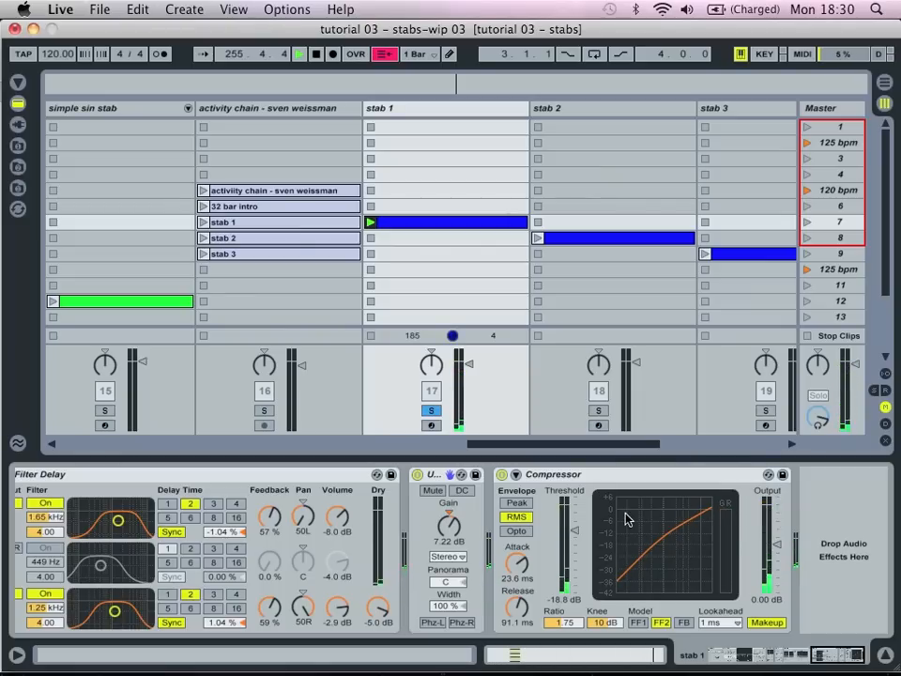
{"action": "mouse_move", "coordinate": [521, 565]}
{"action": "left_mouse_down"}
{"action": "mouse_move", "coordinate": [521, 598]}
{"action": "mouse_move", "coordinate": [521, 565]}
{"action": "left_mouse_up"}
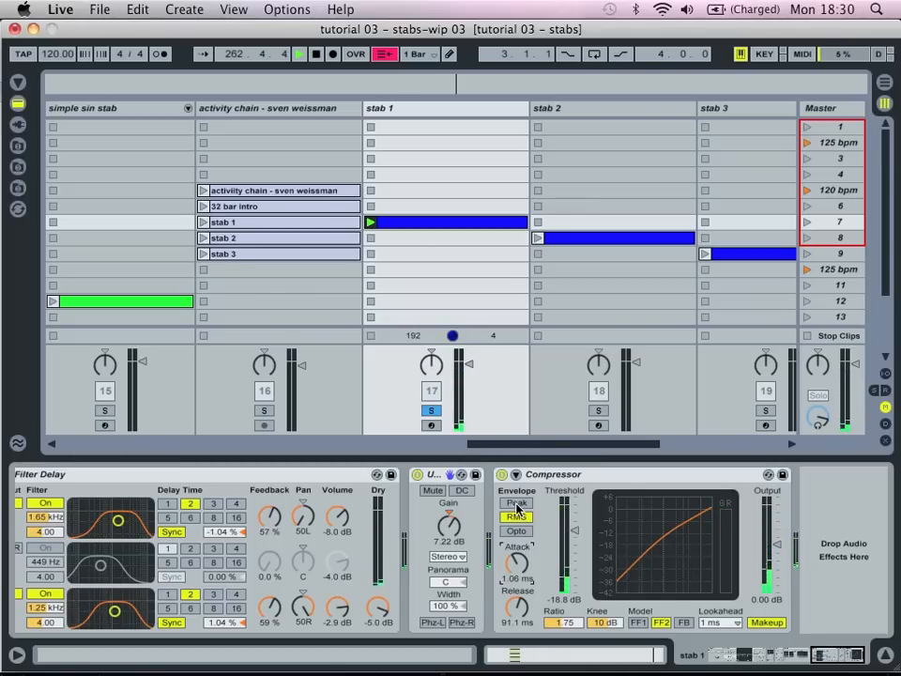
Return to the start of the stab 1 device chain and stop the track's clip.
{"action": "scroll", "coordinate": [517, 507], "scroll_direction": "left", "scroll_amount": 15}
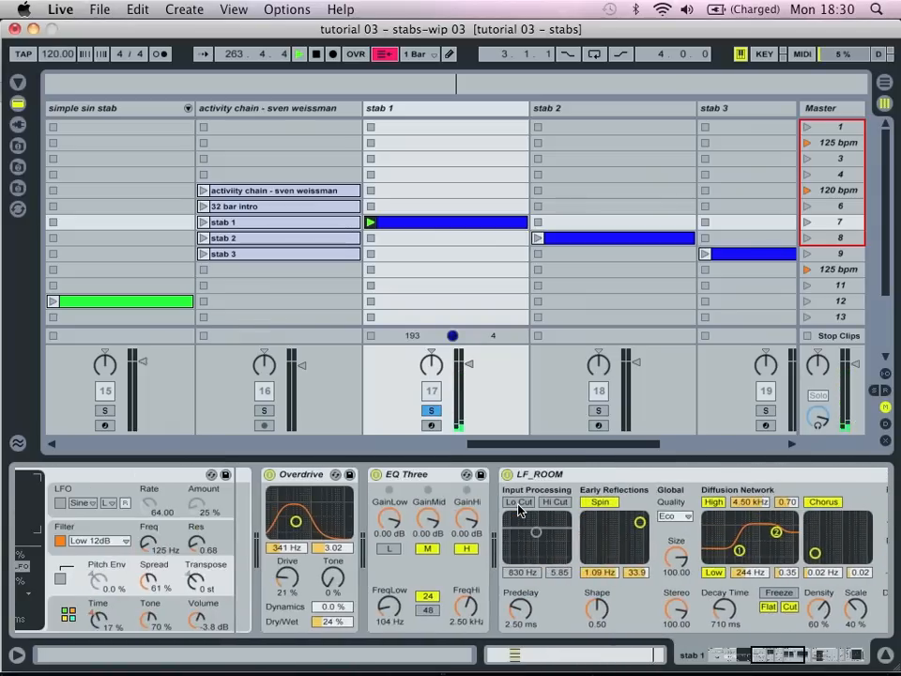
{"action": "scroll", "coordinate": [518, 510], "scroll_direction": "left", "scroll_amount": 12}
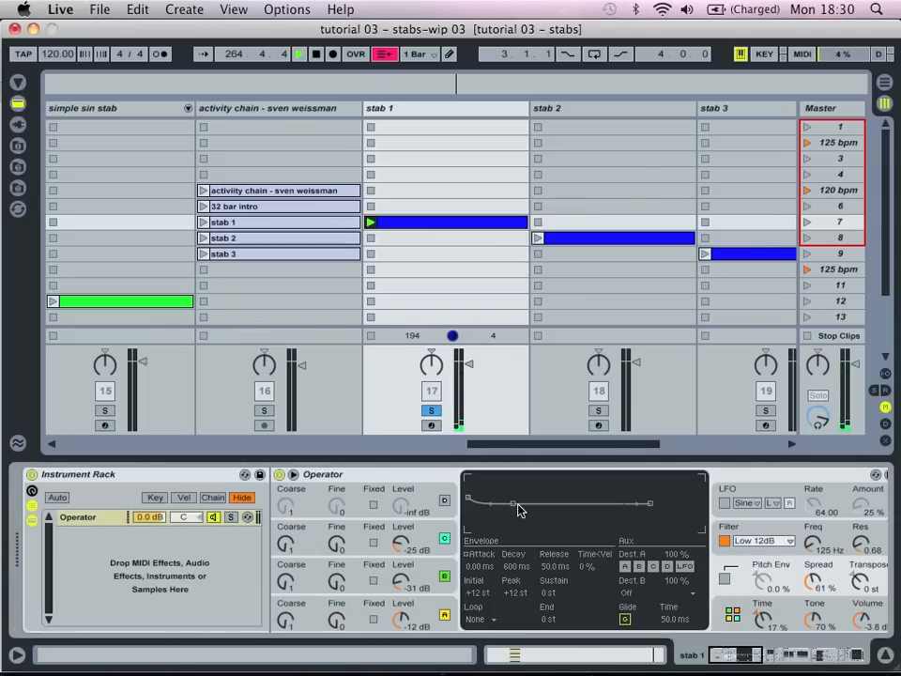
{"action": "left_click", "coordinate": [370, 337]}
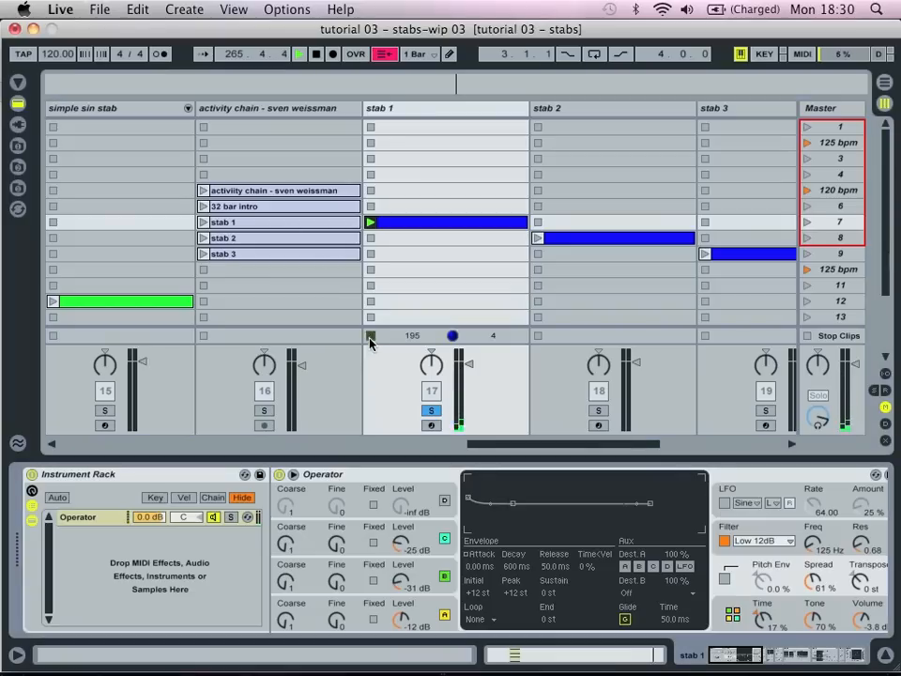
Play the soloed stab 2 reference clip on the activity chain track, and compare it by soloing the stab 2 track and launching its clip.
{"action": "left_click", "coordinate": [617, 108]}
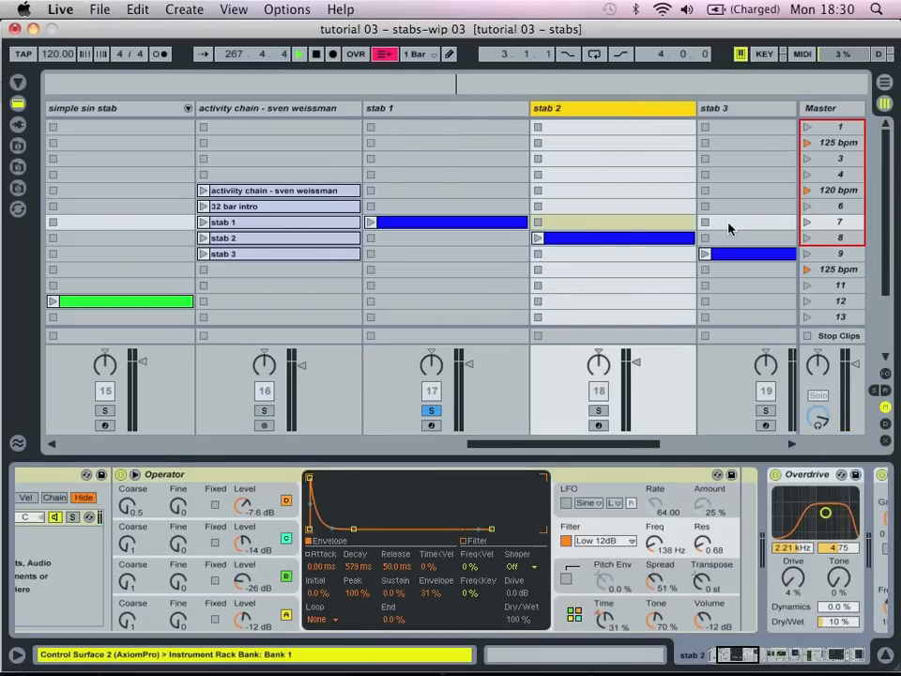
{"action": "left_click", "coordinate": [203, 238]}
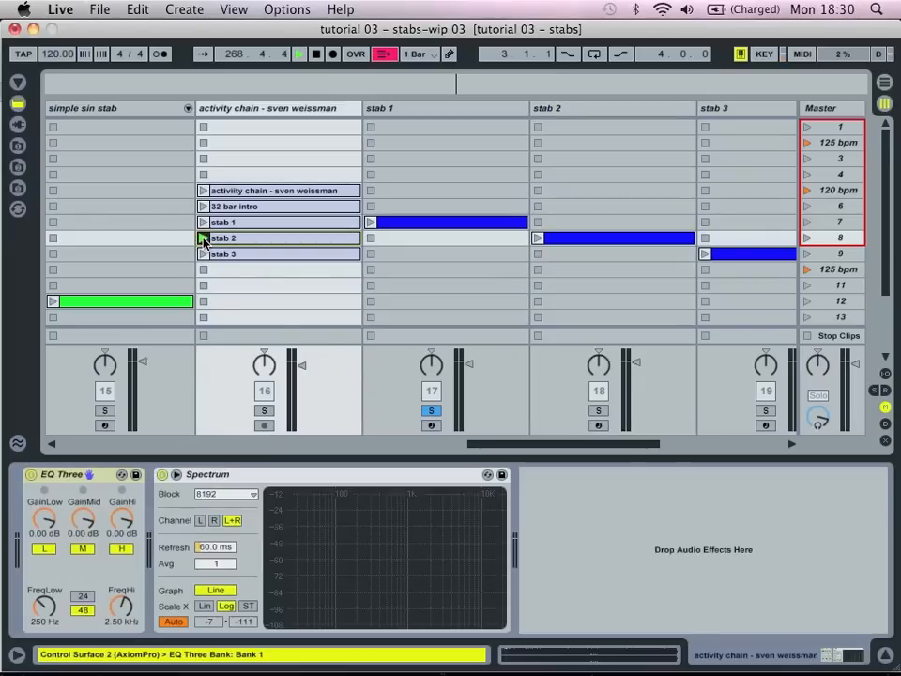
{"action": "left_click", "coordinate": [264, 410]}
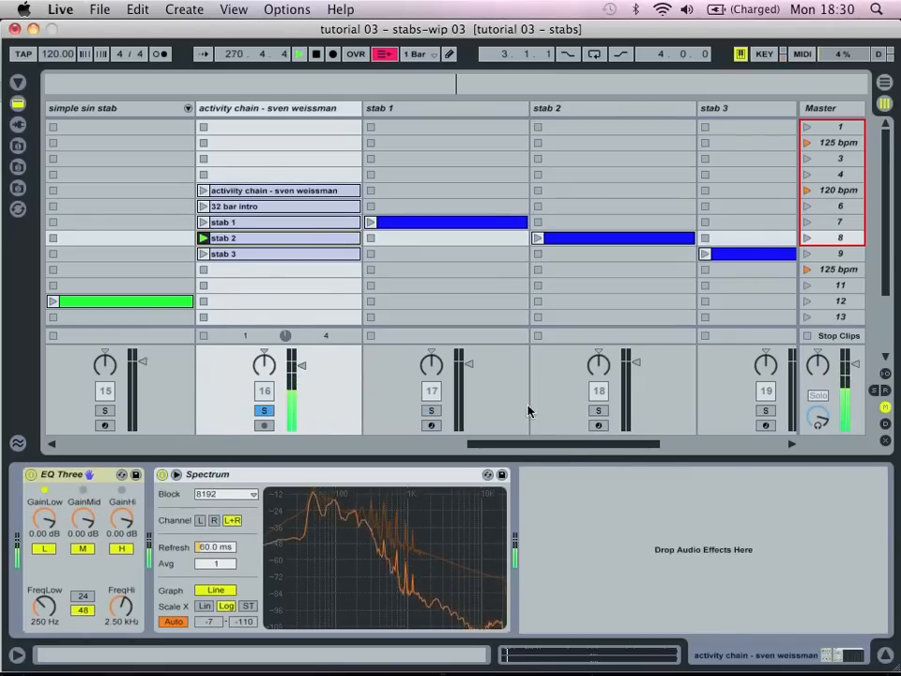
{"action": "left_click", "coordinate": [599, 411]}
{"action": "left_click", "coordinate": [537, 237]}
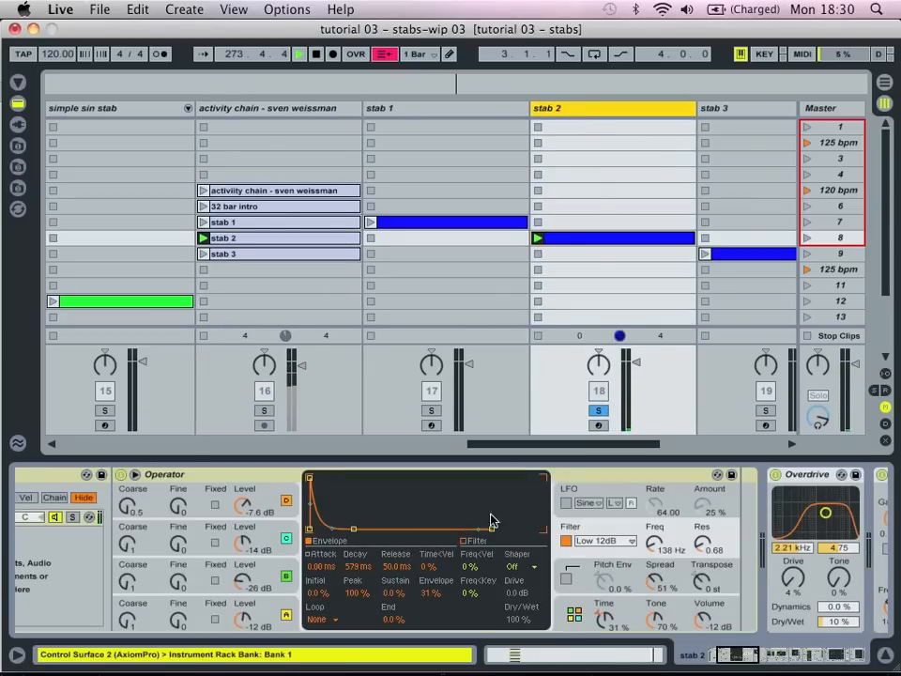
On the stab 2 track, lower Operator's filter frequency to 119 Hz and the Overdrive frequency to 451 Hz.
{"action": "scroll", "coordinate": [526, 531], "scroll_direction": "right", "scroll_amount": 5}
{"action": "left_click_drag", "start_coordinate": [540, 533], "coordinate": [498, 550]}
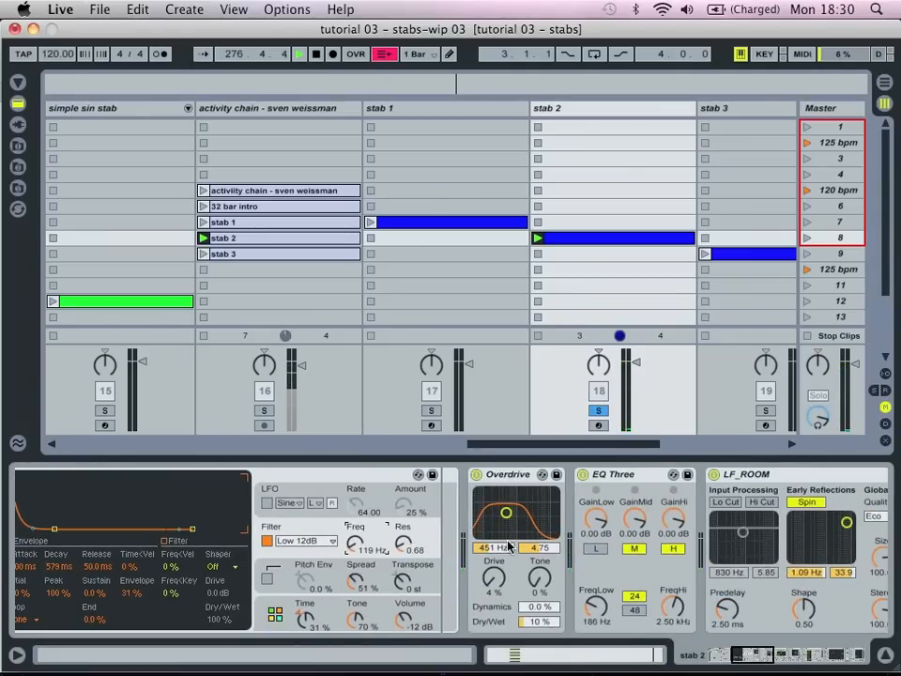
Try high-pass at 282 Hz and band-pass modes on stab 2's Auto Filter, and restore low-pass at 885 Hz.
{"action": "scroll", "coordinate": [507, 546], "scroll_direction": "right", "scroll_amount": 6}
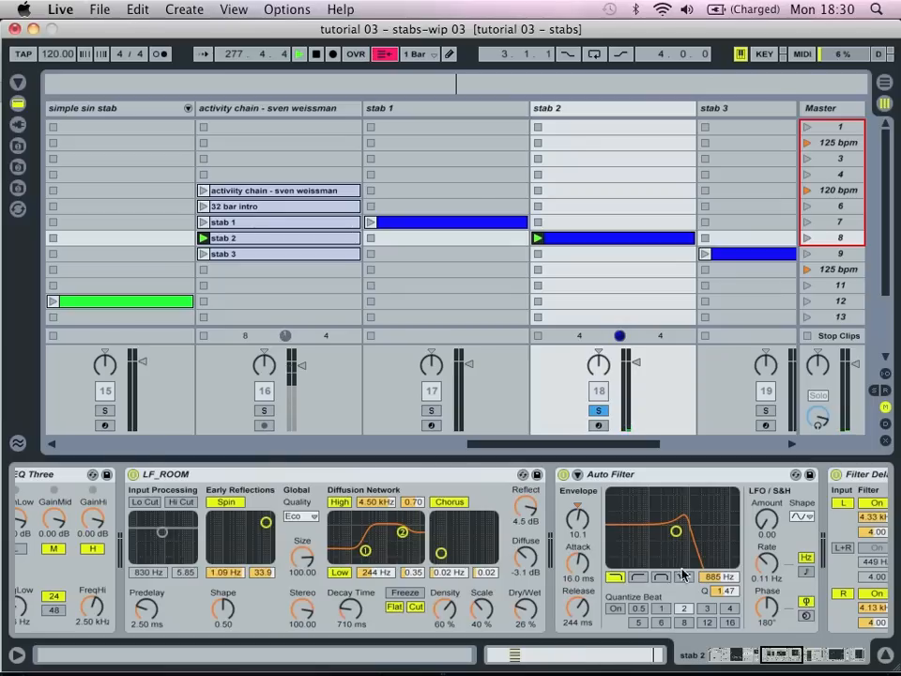
{"action": "left_click", "coordinate": [641, 577]}
{"action": "left_click_drag", "start_coordinate": [711, 578], "coordinate": [711, 601]}
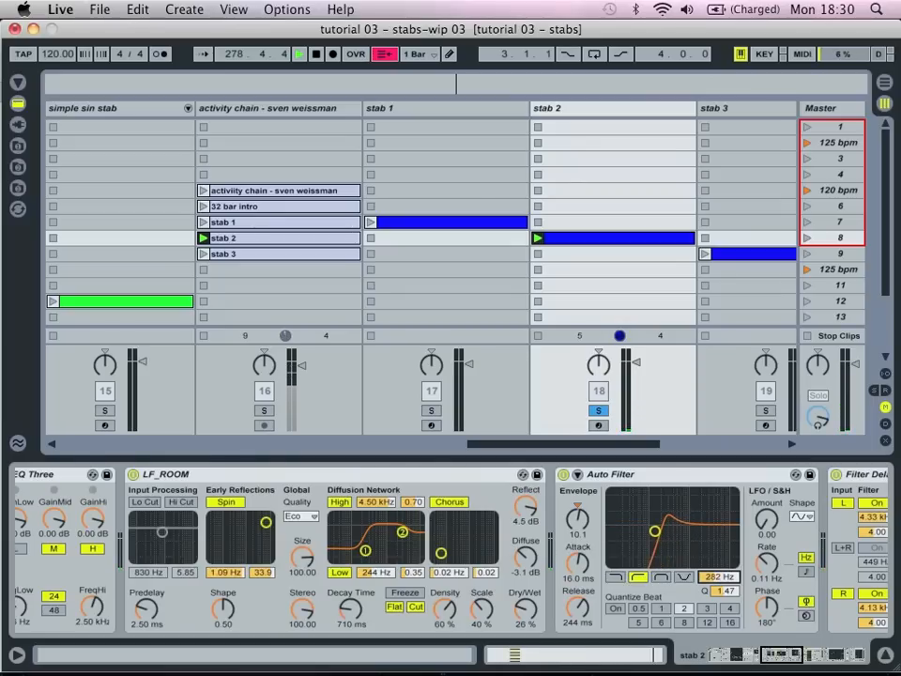
{"action": "left_click", "coordinate": [660, 577]}
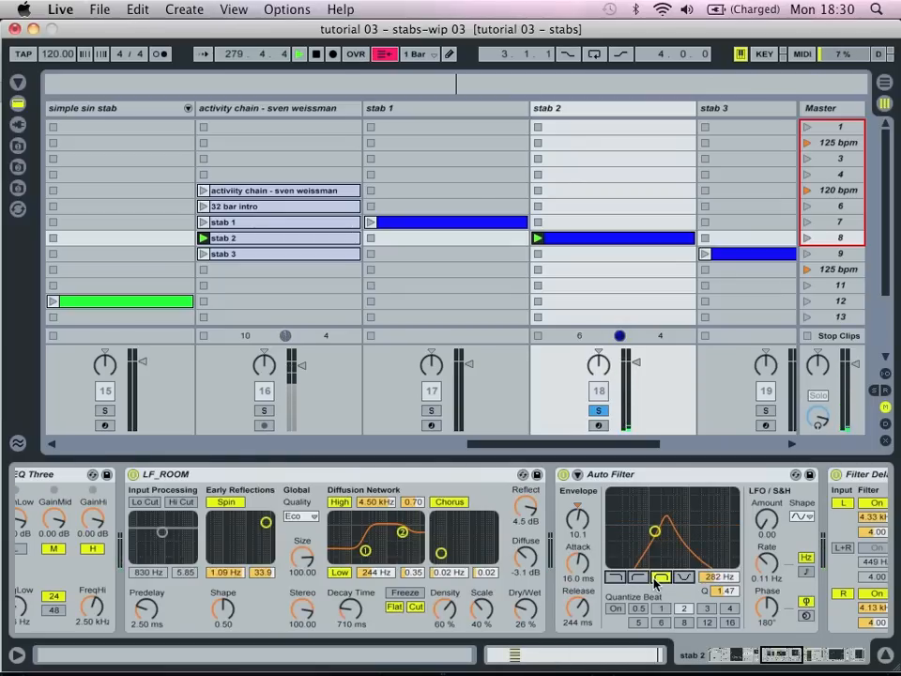
{"action": "left_click_drag", "start_coordinate": [711, 594], "coordinate": [709, 577]}
{"action": "left_click", "coordinate": [616, 577]}
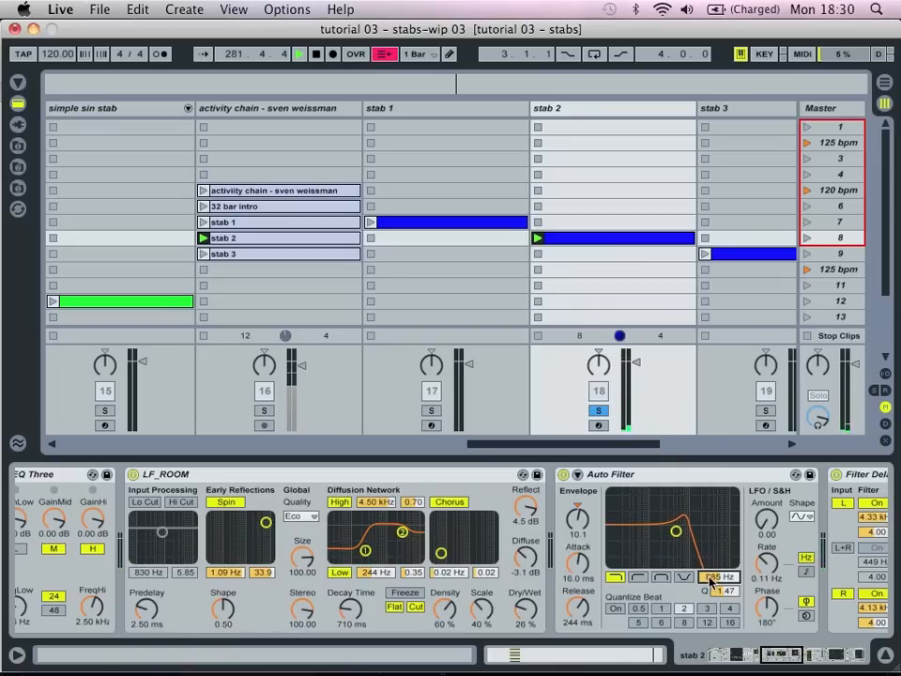
Stop the stab 2 clip, and solo the stab 3 track with its clip playing and its devices shown.
{"action": "left_click", "coordinate": [538, 335]}
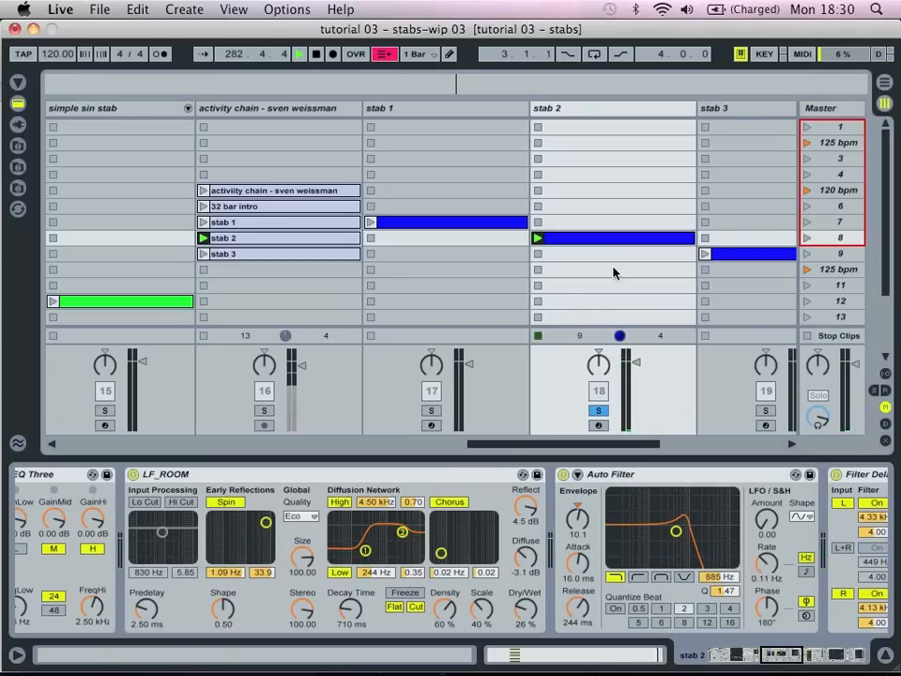
{"action": "scroll", "coordinate": [613, 272], "scroll_direction": "right", "scroll_amount": 5}
{"action": "scroll", "coordinate": [613, 272], "scroll_direction": "left", "scroll_amount": 3}
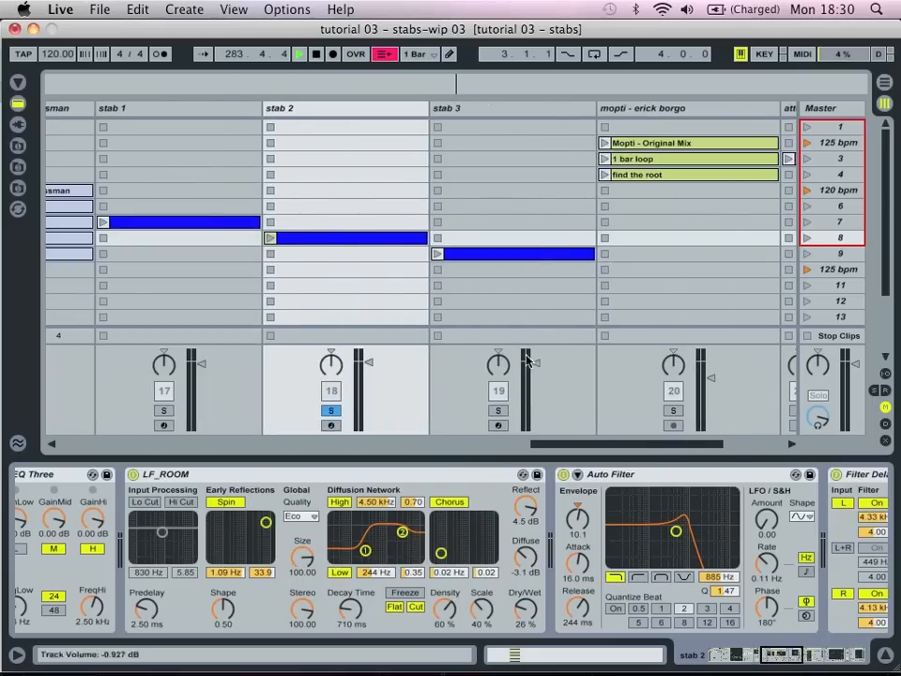
{"action": "left_click", "coordinate": [497, 410]}
{"action": "left_click", "coordinate": [438, 253]}
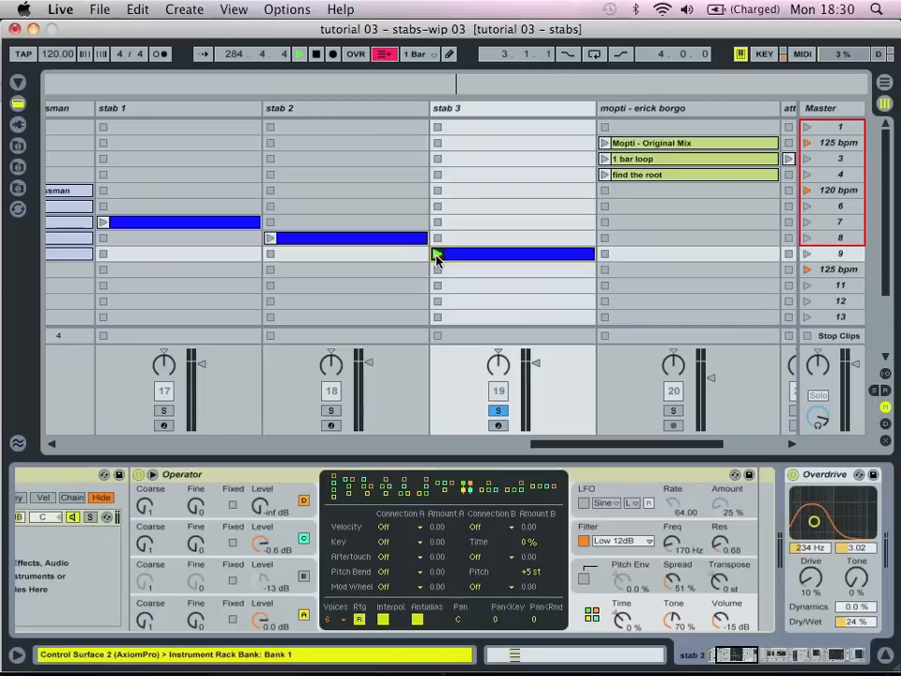
{"action": "left_click", "coordinate": [454, 109]}
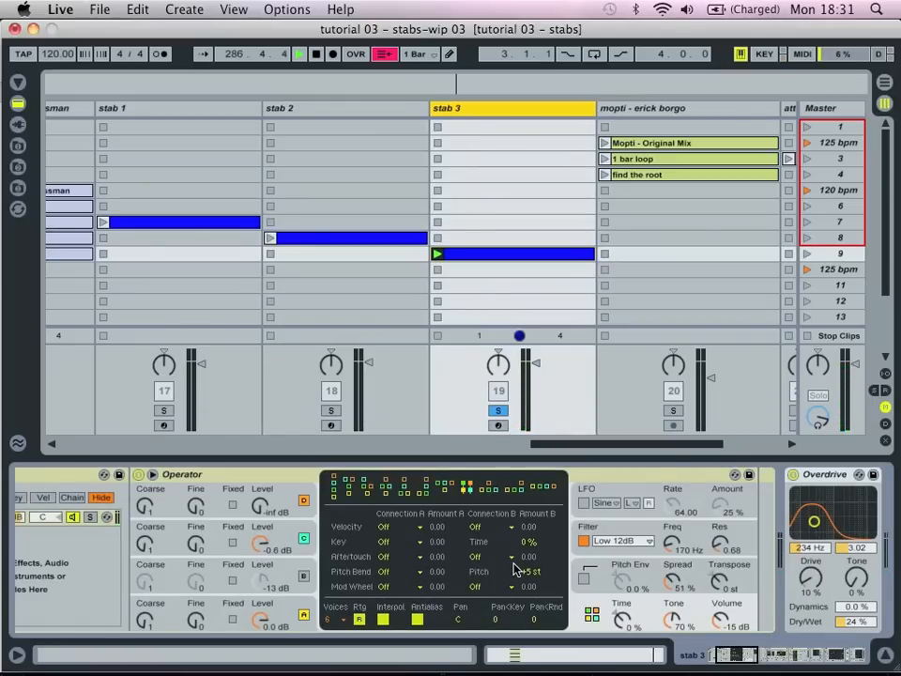
Set the envelope amount of stab 3's Auto Filter to 44.3.
{"action": "scroll", "coordinate": [515, 568], "scroll_direction": "right", "scroll_amount": 10}
{"action": "scroll", "coordinate": [514, 568], "scroll_direction": "right", "scroll_amount": 10}
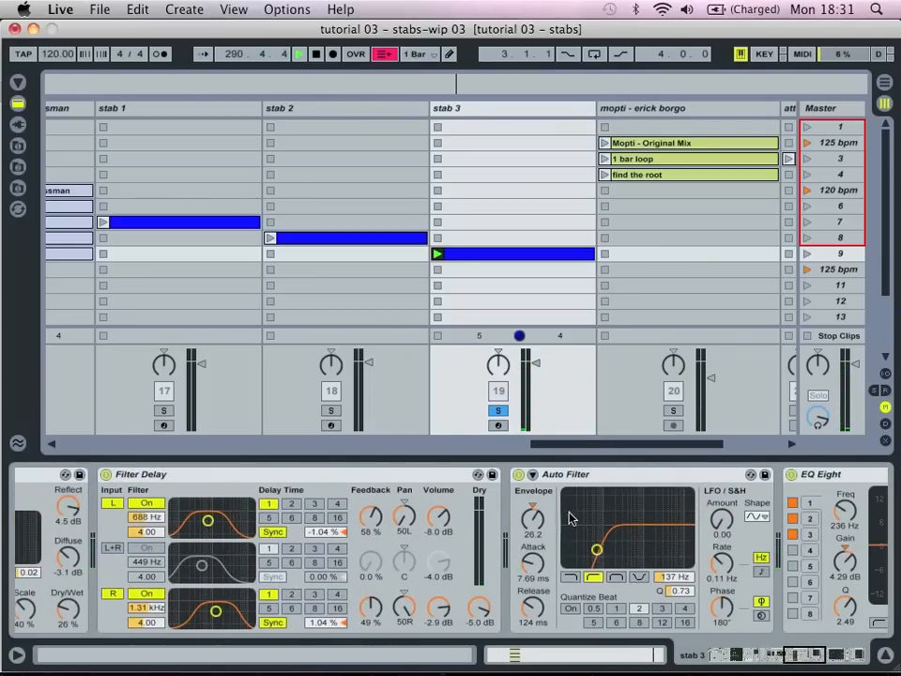
{"action": "scroll", "coordinate": [600, 514], "scroll_direction": "right", "scroll_amount": 3}
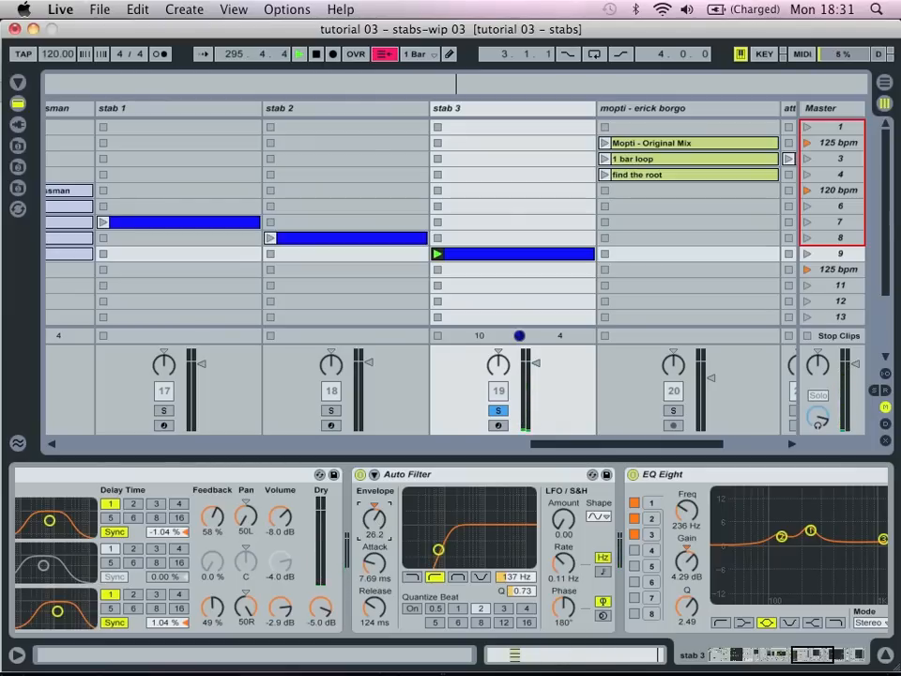
{"action": "left_click_drag", "start_coordinate": [374, 519], "coordinate": [374, 493]}
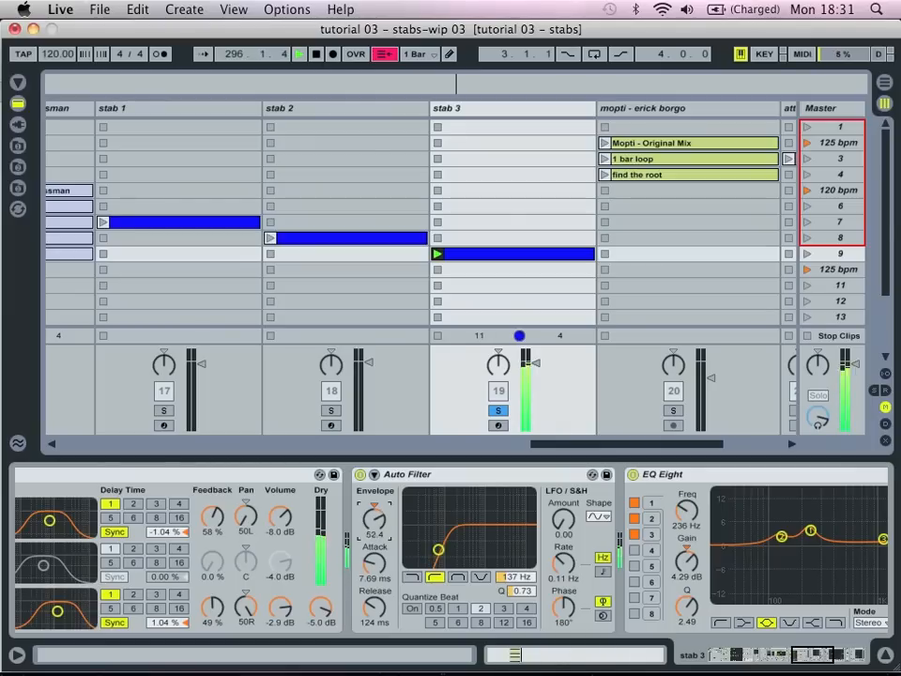
Switch stab 3's Auto Filter to low-pass and raise its cutoff frequency to 840 Hz.
{"action": "left_click", "coordinate": [414, 577]}
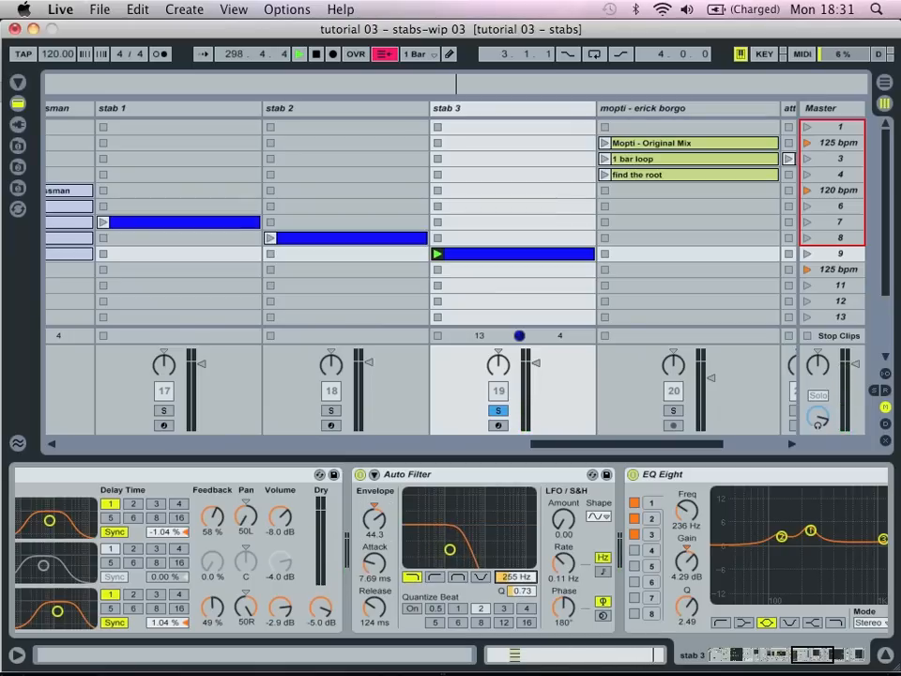
{"action": "left_click_drag", "start_coordinate": [517, 578], "coordinate": [517, 537]}
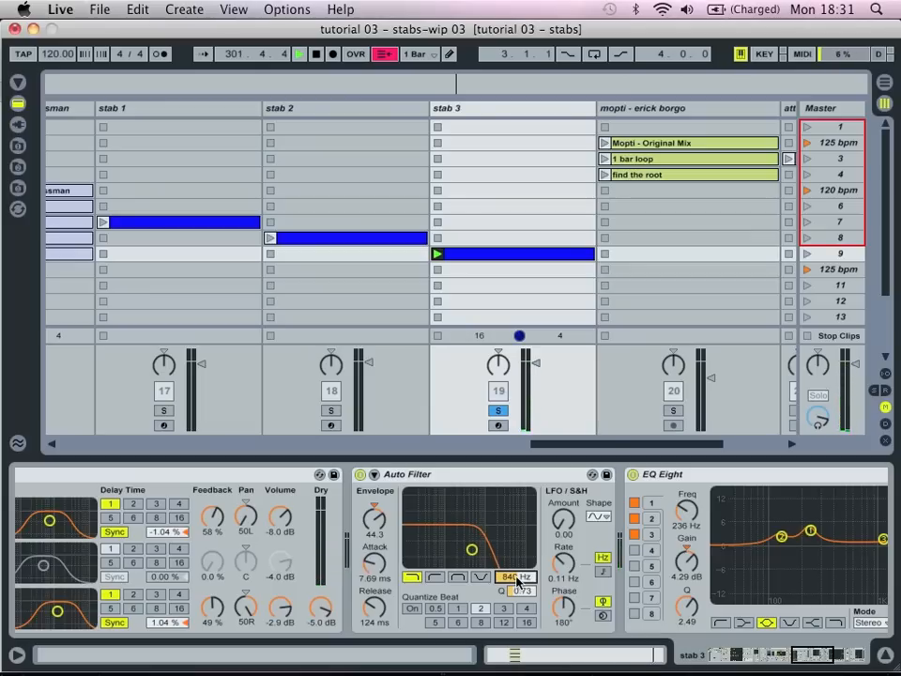
{"action": "scroll", "coordinate": [639, 506], "scroll_direction": "right", "scroll_amount": 5}
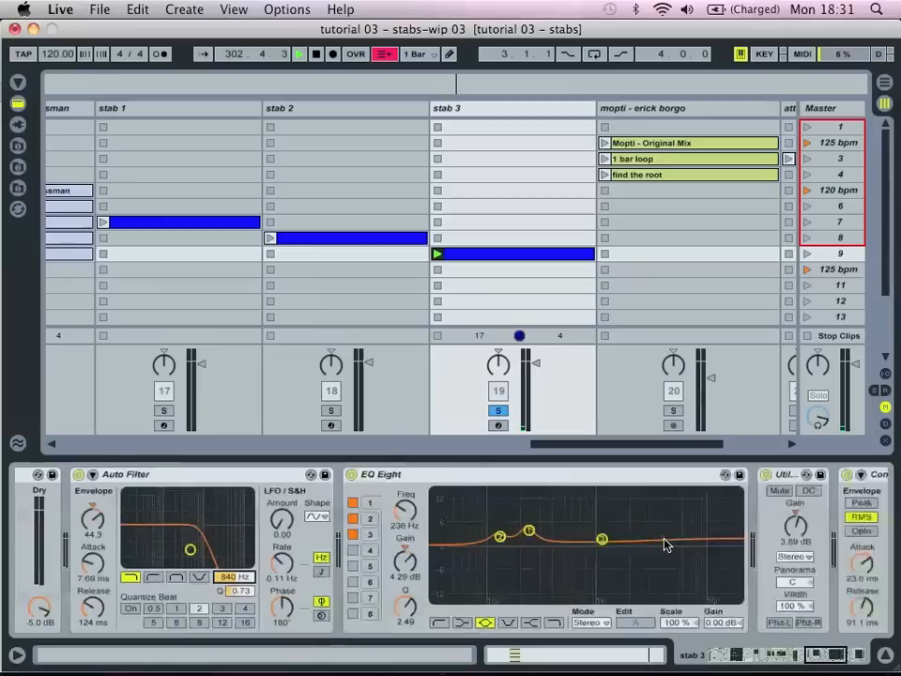
Look back through stab 3's device chain to Operator and examine the settings of its oscillators D and A.
{"action": "scroll", "coordinate": [657, 535], "scroll_direction": "left", "scroll_amount": 6}
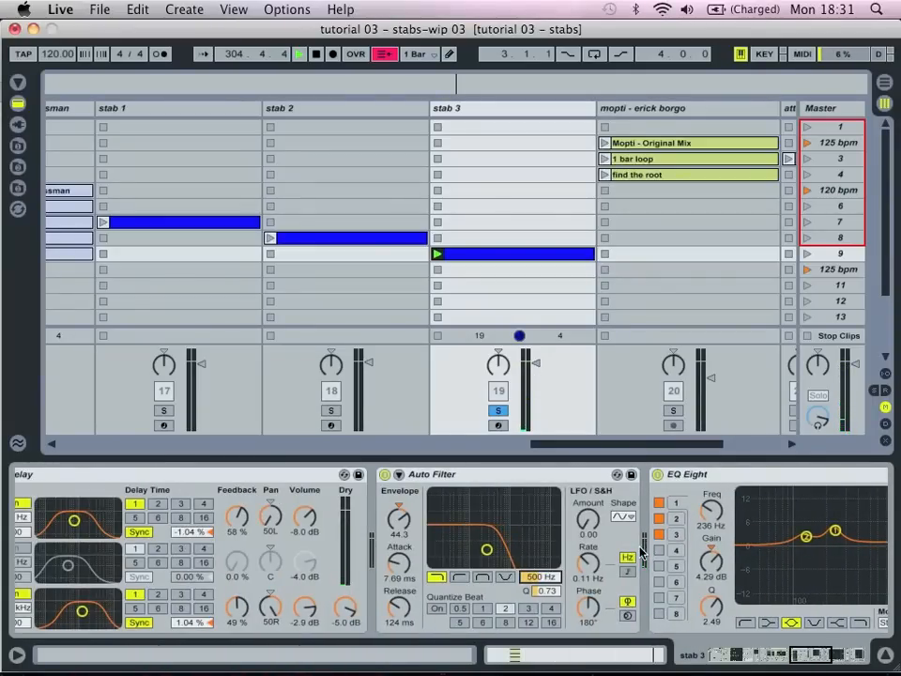
{"action": "scroll", "coordinate": [640, 552], "scroll_direction": "left", "scroll_amount": 8}
{"action": "scroll", "coordinate": [620, 546], "scroll_direction": "right", "scroll_amount": 4}
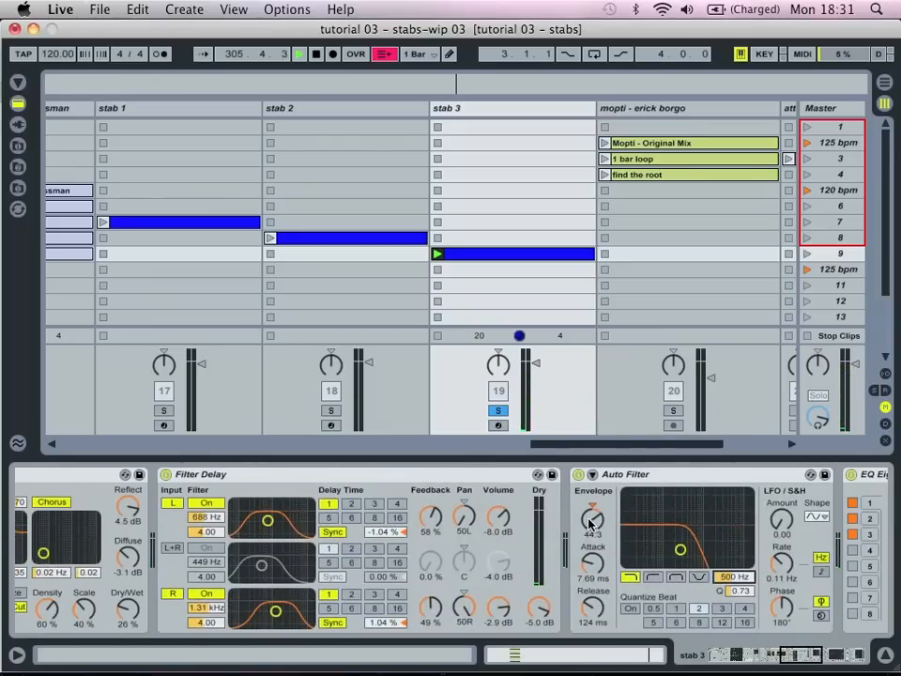
{"action": "scroll", "coordinate": [664, 529], "scroll_direction": "left", "scroll_amount": 10}
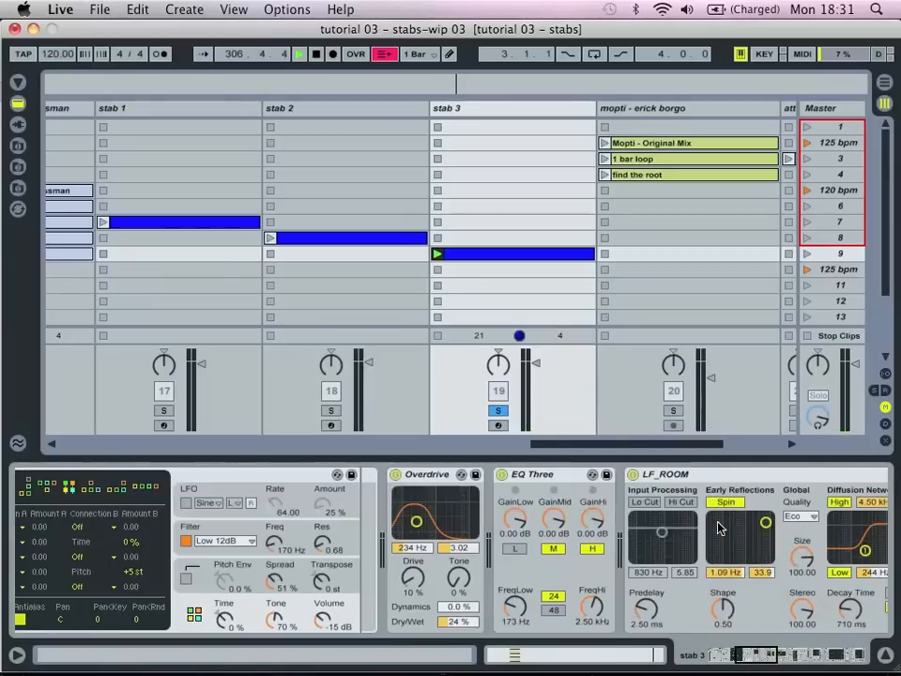
{"action": "scroll", "coordinate": [718, 528], "scroll_direction": "left", "scroll_amount": 10}
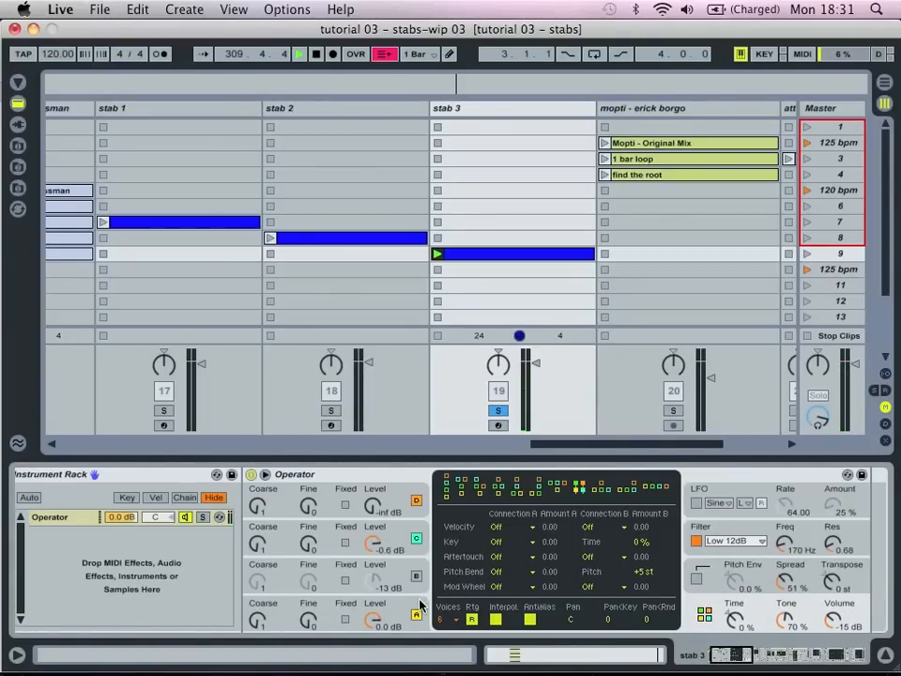
{"action": "left_click", "coordinate": [416, 537]}
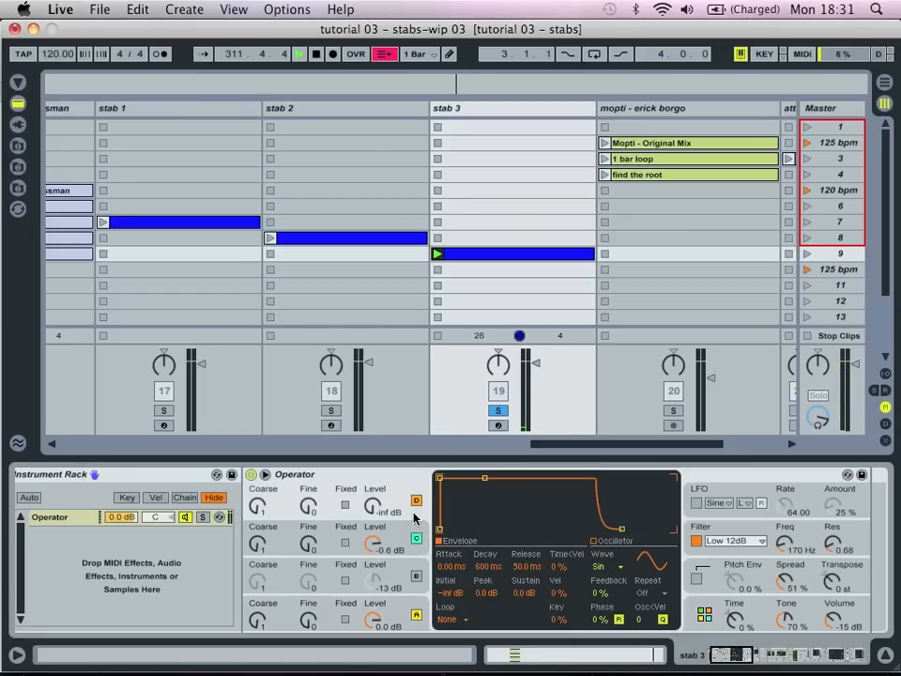
{"action": "left_click", "coordinate": [414, 516]}
{"action": "left_click", "coordinate": [420, 607]}
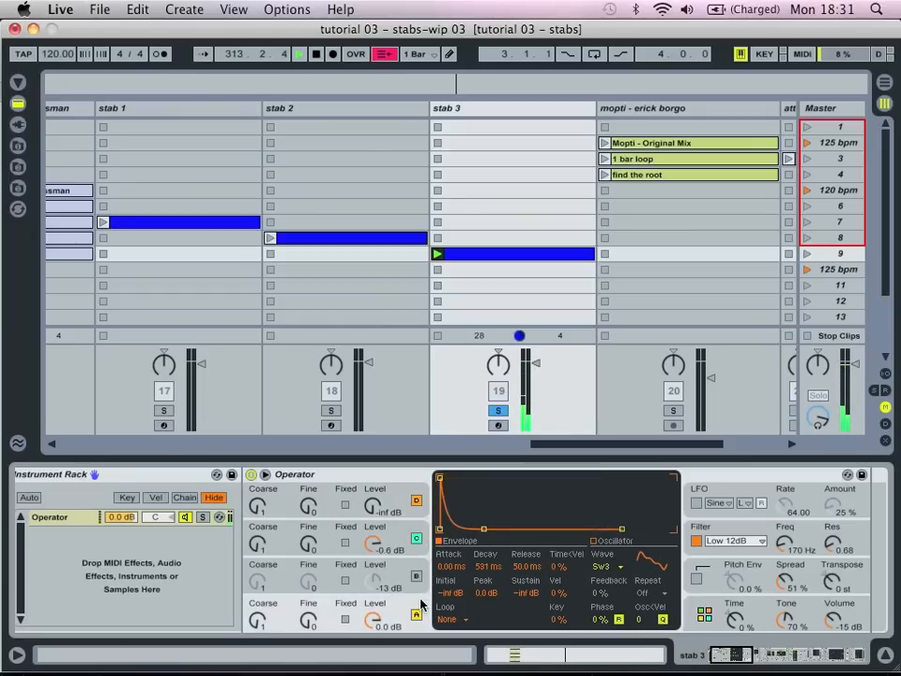
Switch off oscillator C in stab 3's Operator, show oscillator A's settings, and lower the system volume.
{"action": "left_click", "coordinate": [417, 538]}
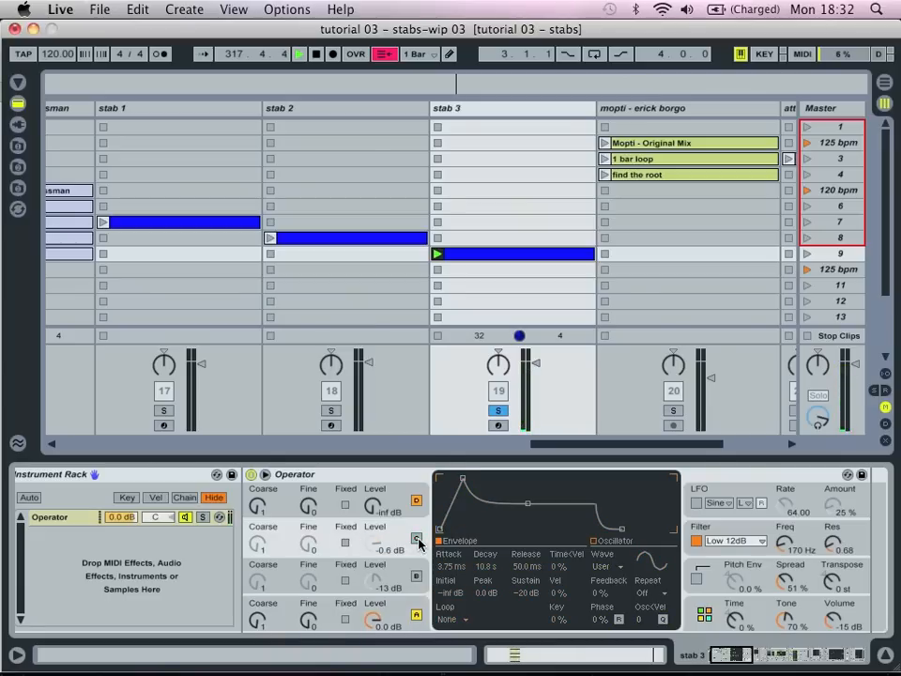
{"action": "left_click", "coordinate": [417, 603]}
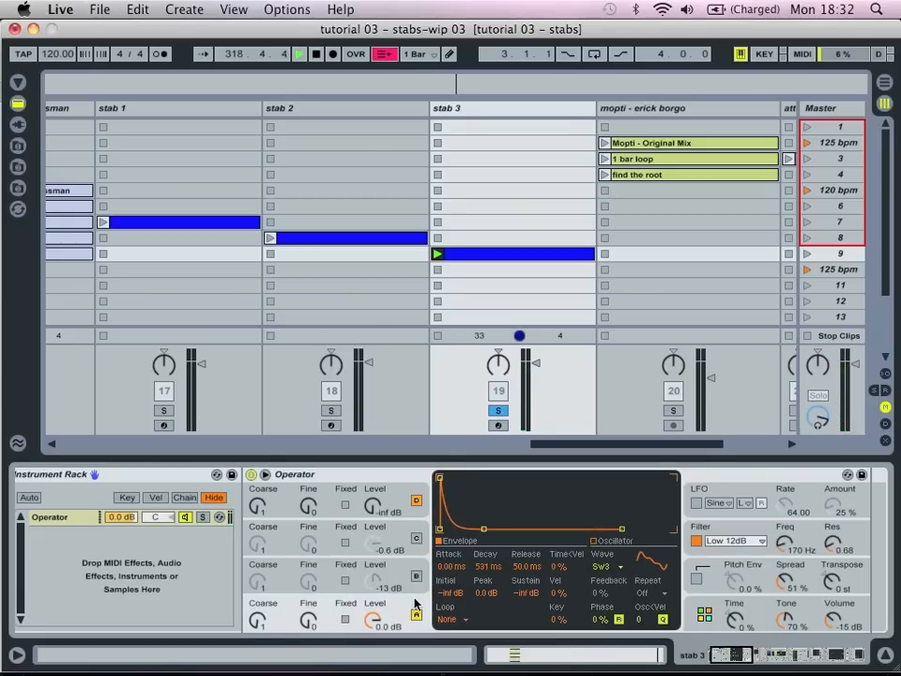
{"action": "scroll", "coordinate": [546, 563], "scroll_direction": "right", "scroll_amount": 5}
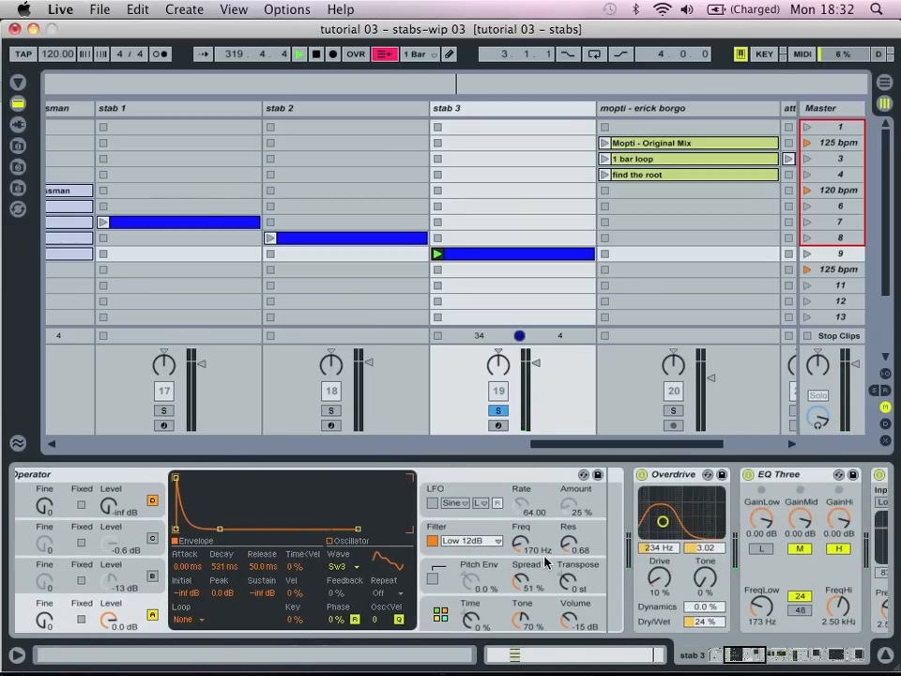
{"action": "key", "text": "XF86AudioLowerVolume"}
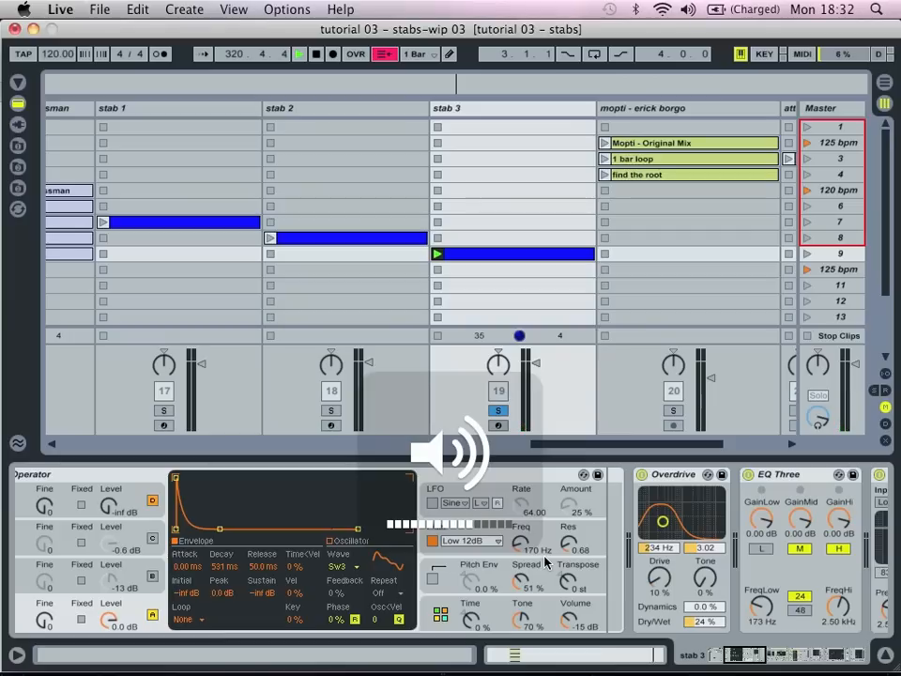
{"action": "scroll", "coordinate": [640, 490], "scroll_direction": "right", "scroll_amount": 2}
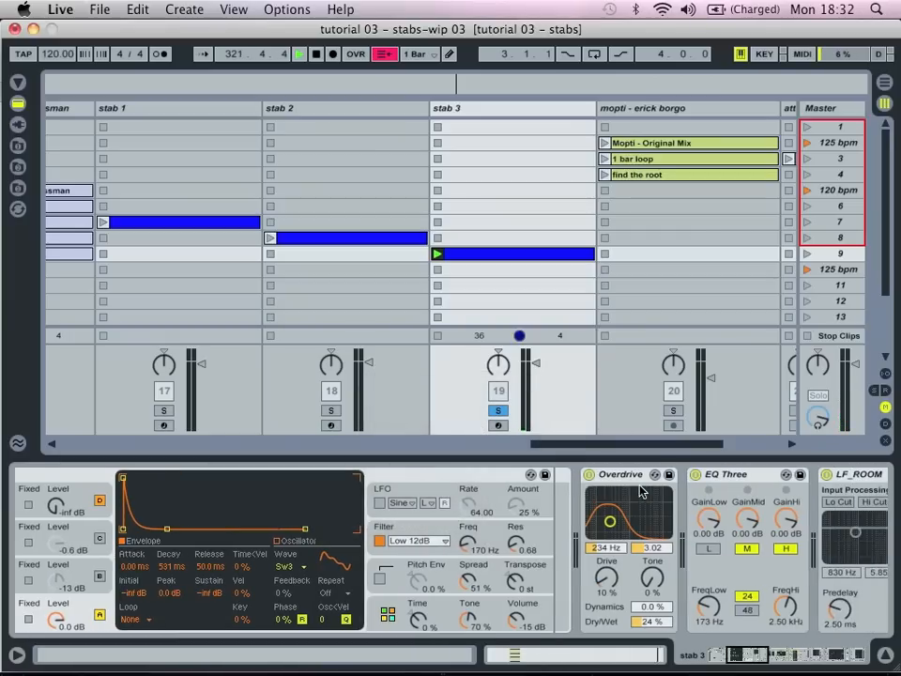
Switch off oscillators D and A in stab 3's Operator and switch oscillator C on so it plays alone.
{"action": "scroll", "coordinate": [604, 549], "scroll_direction": "right", "scroll_amount": 5}
{"action": "scroll", "coordinate": [601, 552], "scroll_direction": "left", "scroll_amount": 5}
{"action": "scroll", "coordinate": [566, 579], "scroll_direction": "left", "scroll_amount": 4}
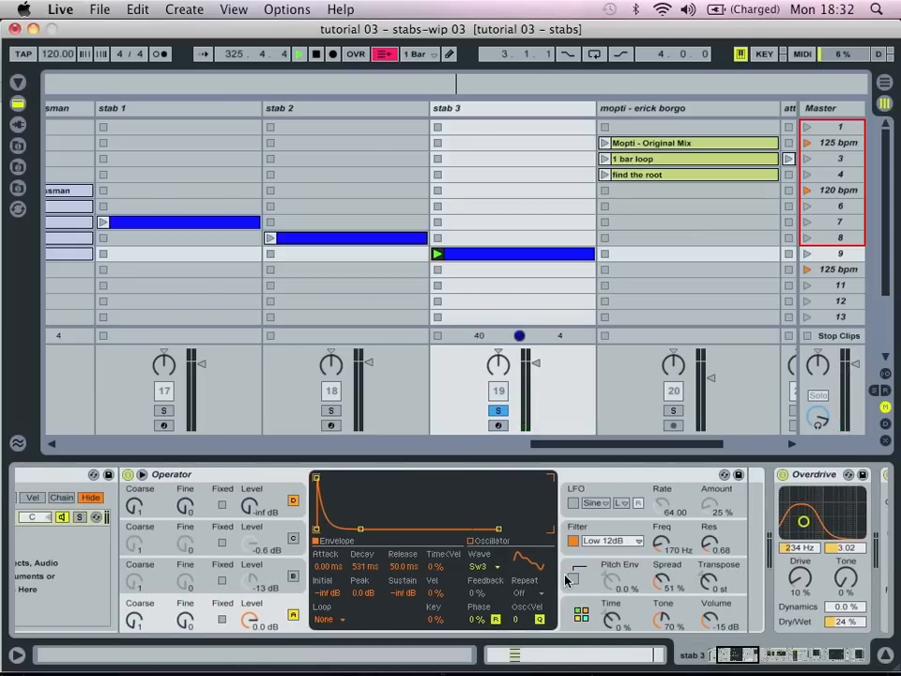
{"action": "left_click", "coordinate": [293, 501]}
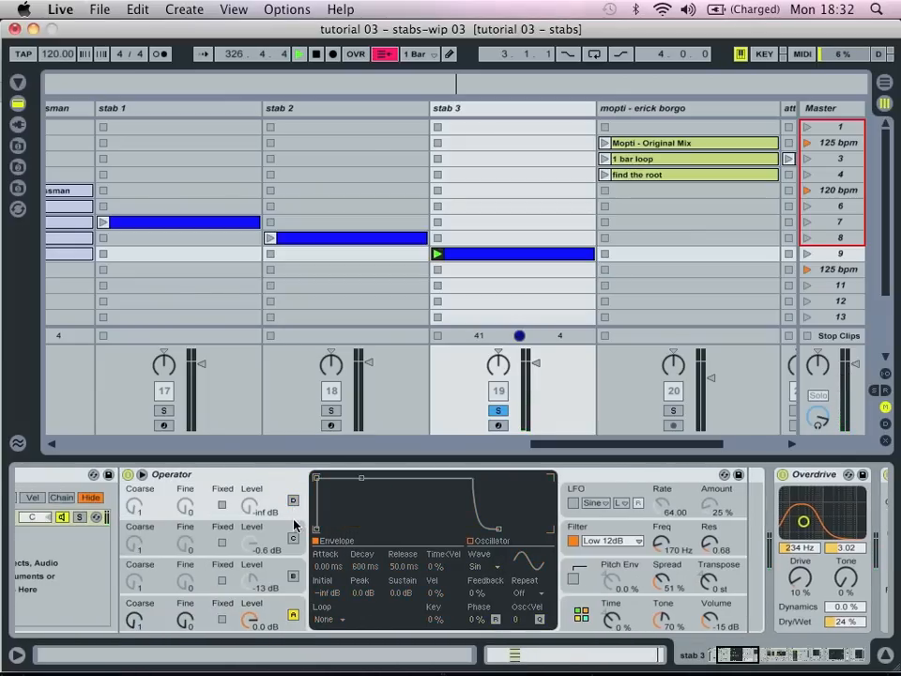
{"action": "left_click", "coordinate": [293, 538]}
{"action": "left_click", "coordinate": [293, 614]}
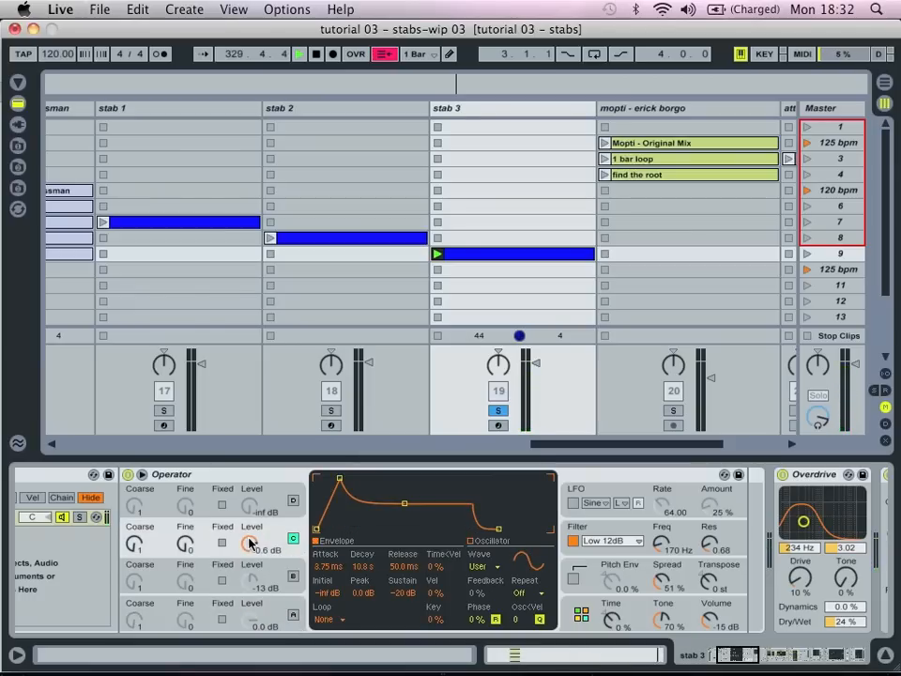
Show oscillator C's harmonics in Operator and lower its level to -13 dB.
{"action": "left_click_drag", "start_coordinate": [250, 543], "coordinate": [250, 574]}
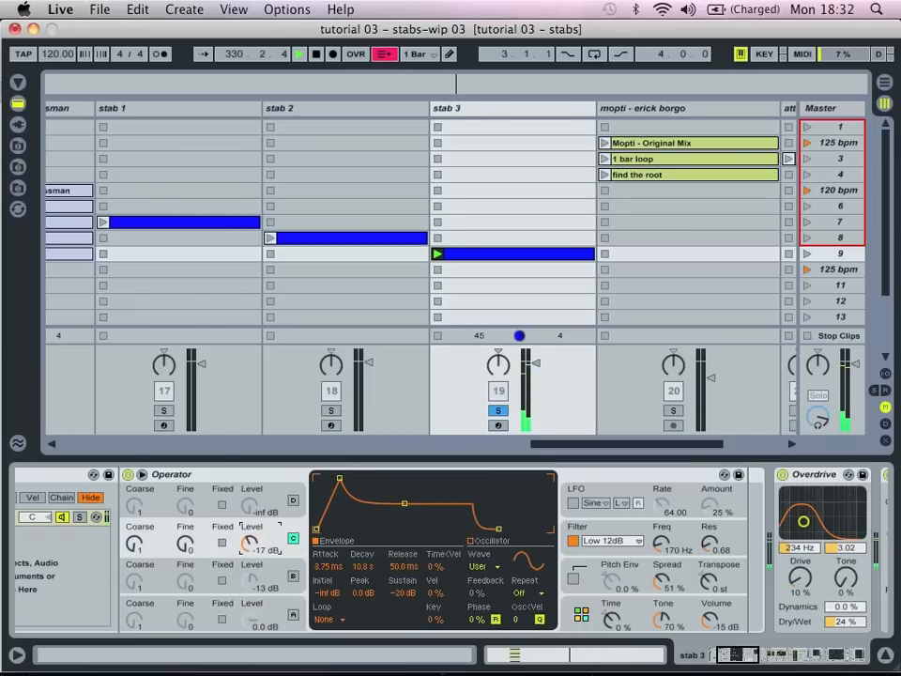
{"action": "left_click", "coordinate": [488, 542]}
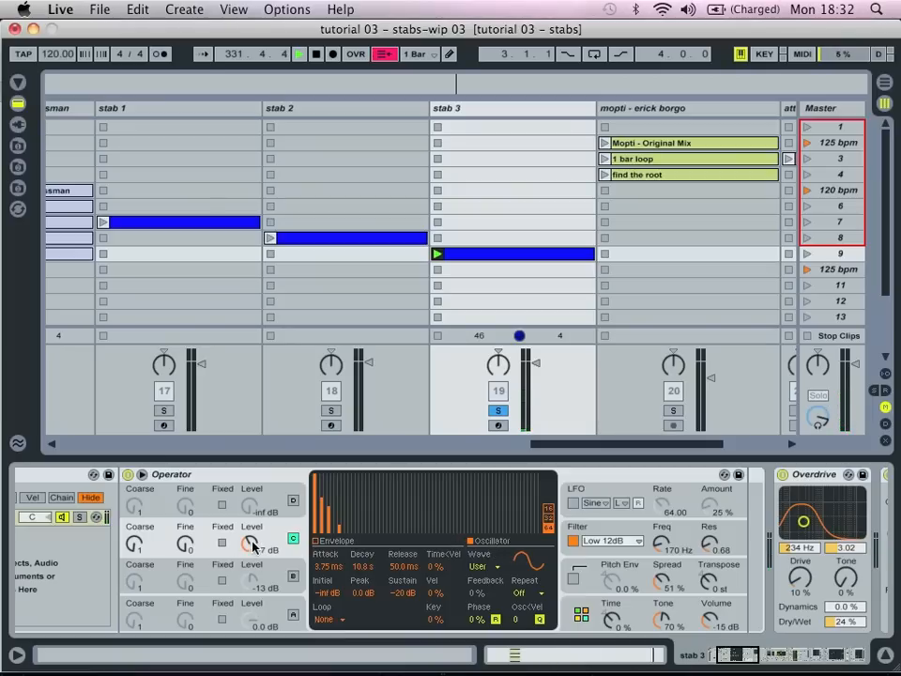
{"action": "left_click_drag", "start_coordinate": [251, 547], "coordinate": [252, 543]}
{"action": "left_click_drag", "start_coordinate": [250, 544], "coordinate": [251, 539]}
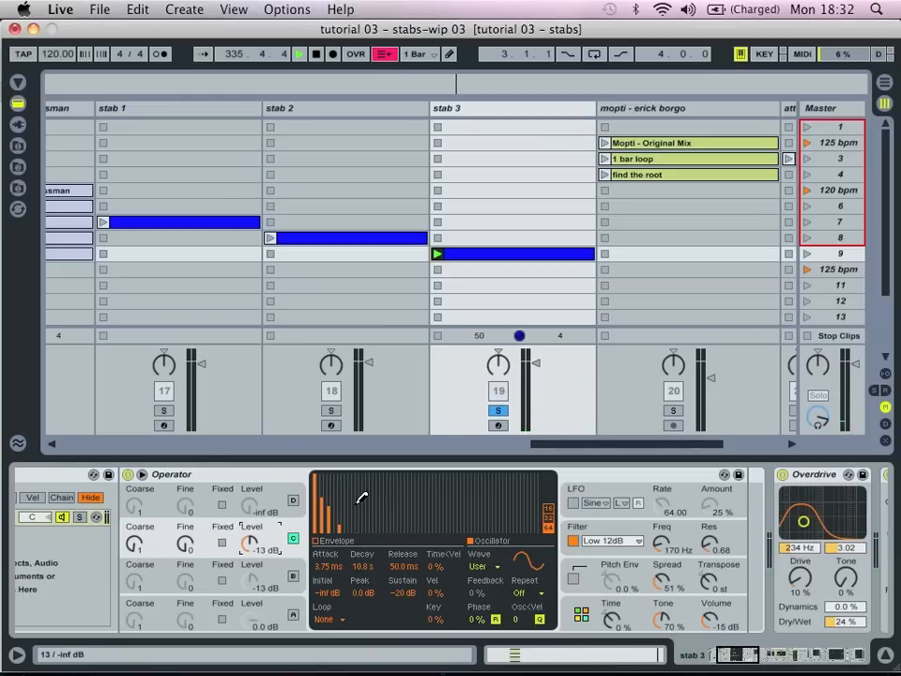
Try a strong twelfth harmonic in oscillator C's waveform, and remove it again.
{"action": "mouse_move", "coordinate": [361, 498]}
{"action": "left_mouse_down"}
{"action": "mouse_move", "coordinate": [357, 475]}
{"action": "mouse_move", "coordinate": [357, 483]}
{"action": "left_mouse_up"}
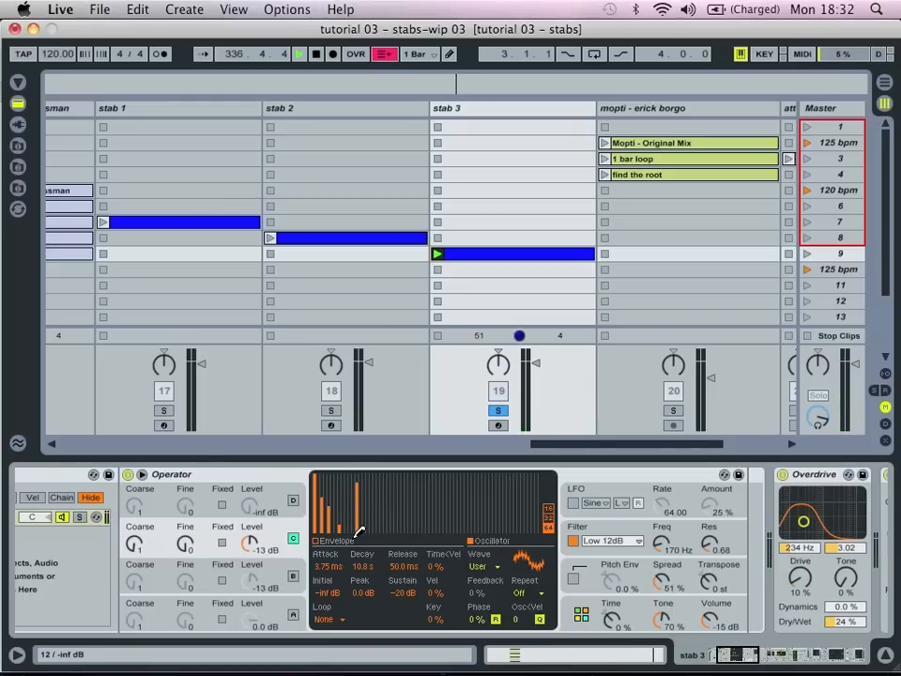
{"action": "left_click_drag", "start_coordinate": [358, 532], "coordinate": [360, 538]}
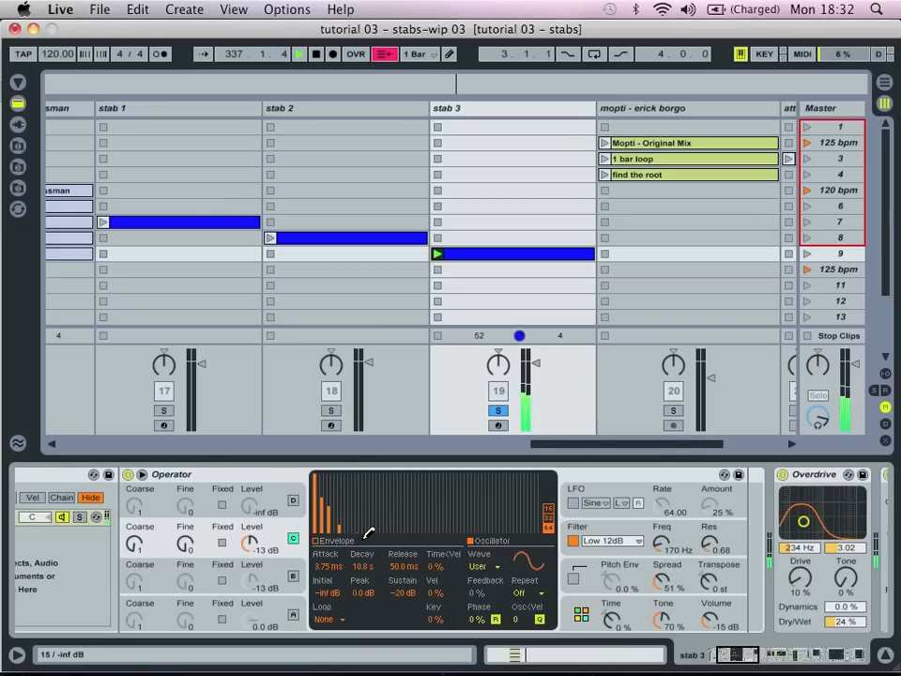
{"action": "left_click", "coordinate": [292, 538]}
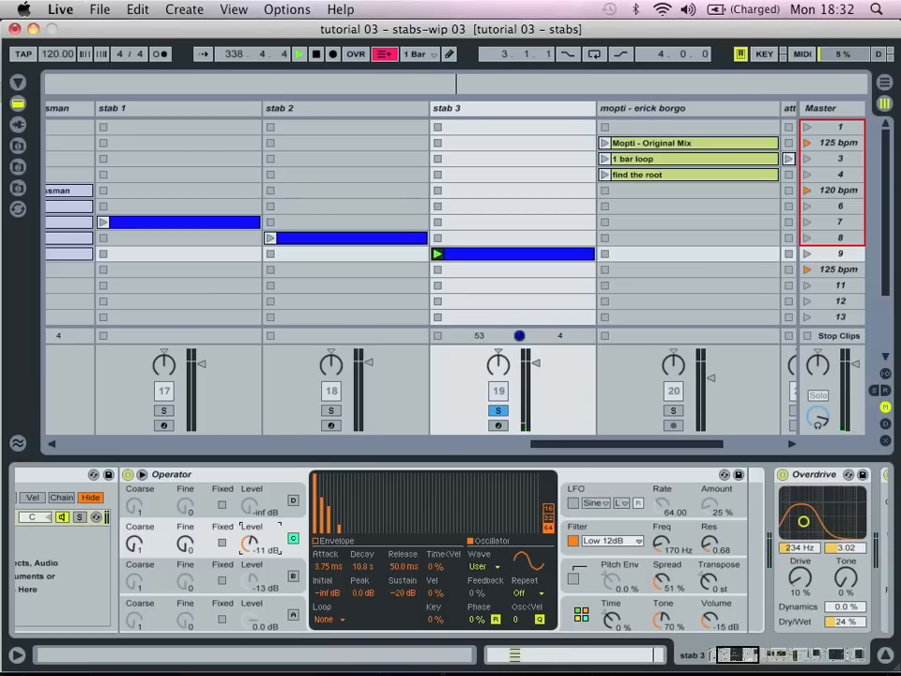
Set oscillator C's level to -14 dB and switch oscillator A back on.
{"action": "left_click_drag", "start_coordinate": [248, 540], "coordinate": [248, 548]}
{"action": "left_click", "coordinate": [294, 613]}
{"action": "left_click", "coordinate": [294, 614]}
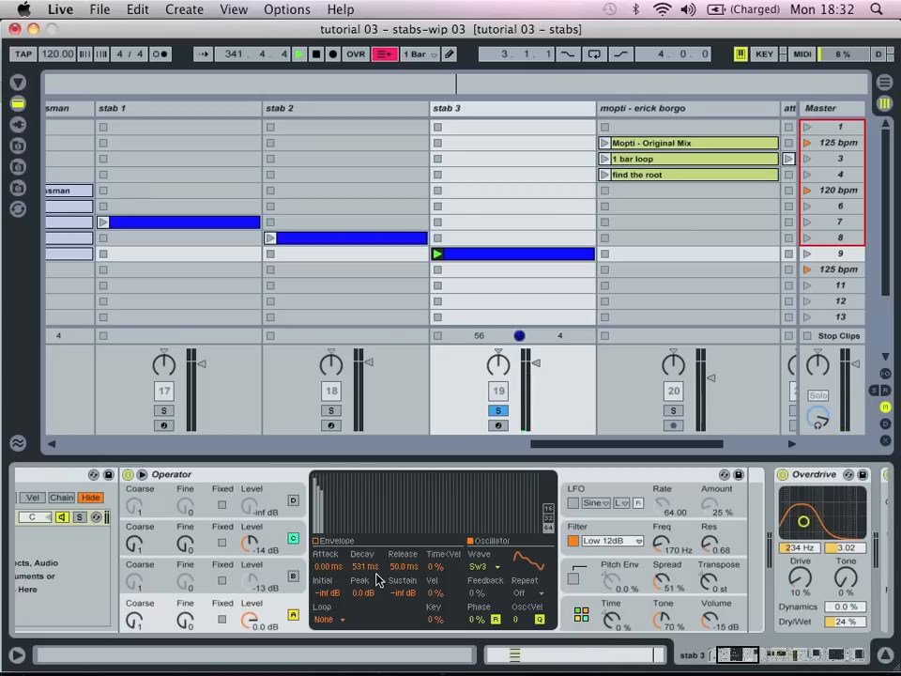
Set the decay of Operator's filter envelope to 67.5 ms.
{"action": "left_click", "coordinate": [647, 535]}
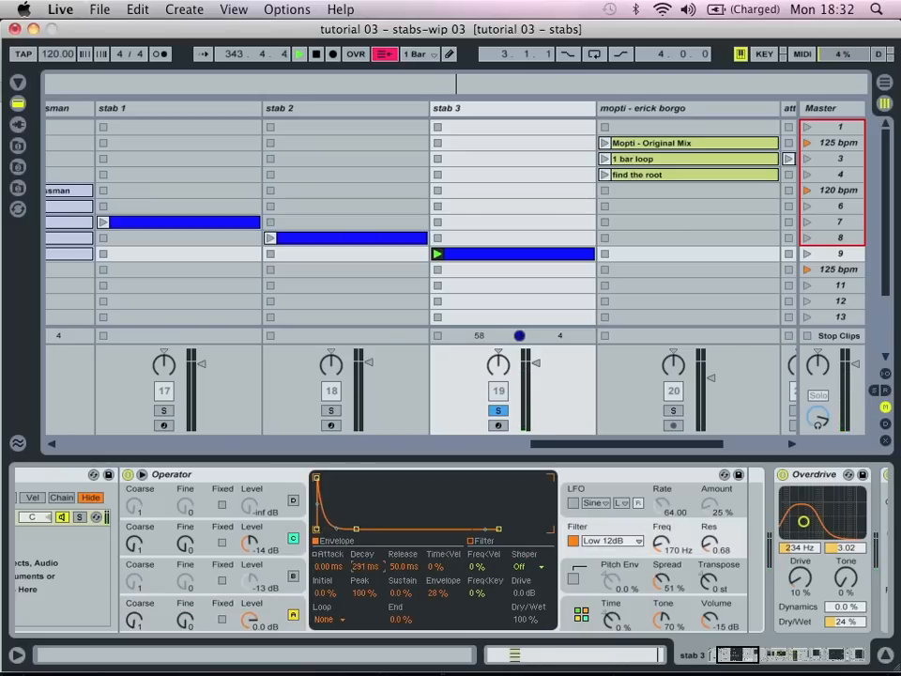
{"action": "mouse_move", "coordinate": [367, 570]}
{"action": "left_mouse_down"}
{"action": "mouse_move", "coordinate": [367, 545]}
{"action": "mouse_move", "coordinate": [367, 591]}
{"action": "left_mouse_up"}
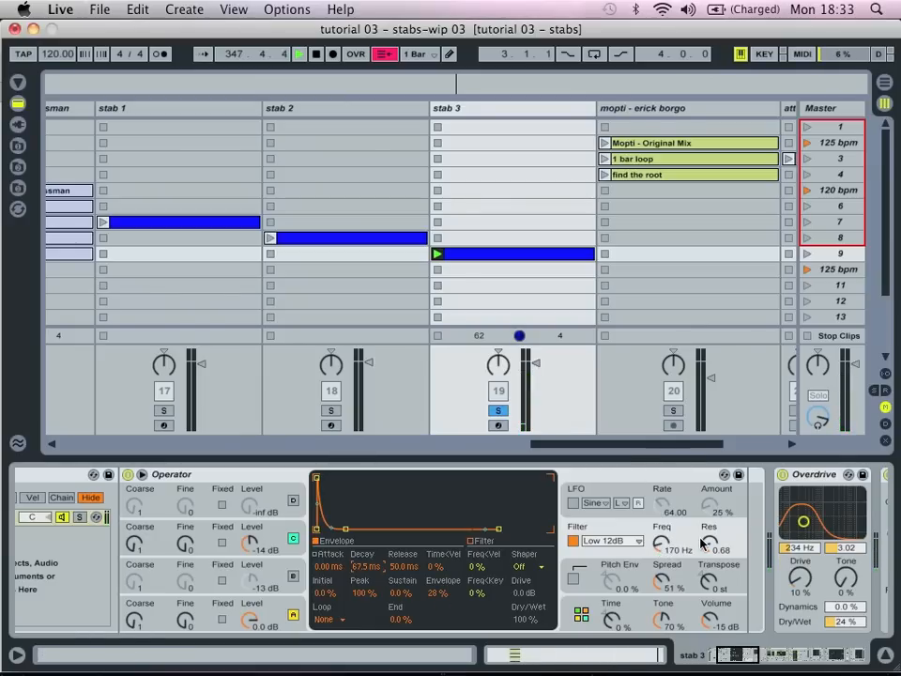
Review stab 3's effects chain from Overdrive through EQ Three, LF_ROOM, Filter Delay and Auto Filter to EQ Eight.
{"action": "scroll", "coordinate": [702, 542], "scroll_direction": "right", "scroll_amount": 5}
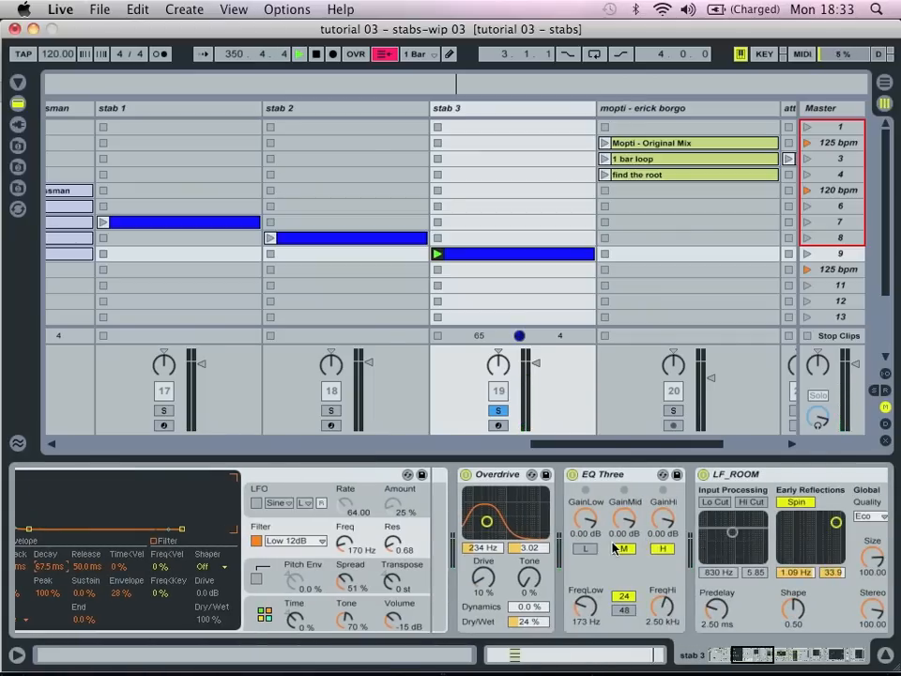
{"action": "scroll", "coordinate": [615, 548], "scroll_direction": "right", "scroll_amount": 5}
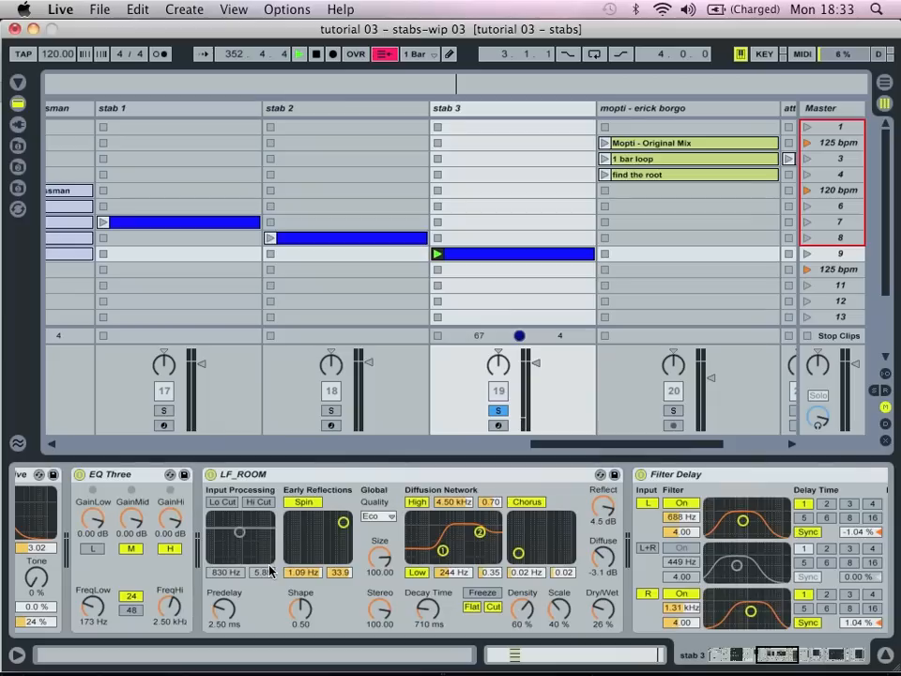
{"action": "scroll", "coordinate": [270, 570], "scroll_direction": "right", "scroll_amount": 3}
{"action": "scroll", "coordinate": [271, 569], "scroll_direction": "right", "scroll_amount": 3}
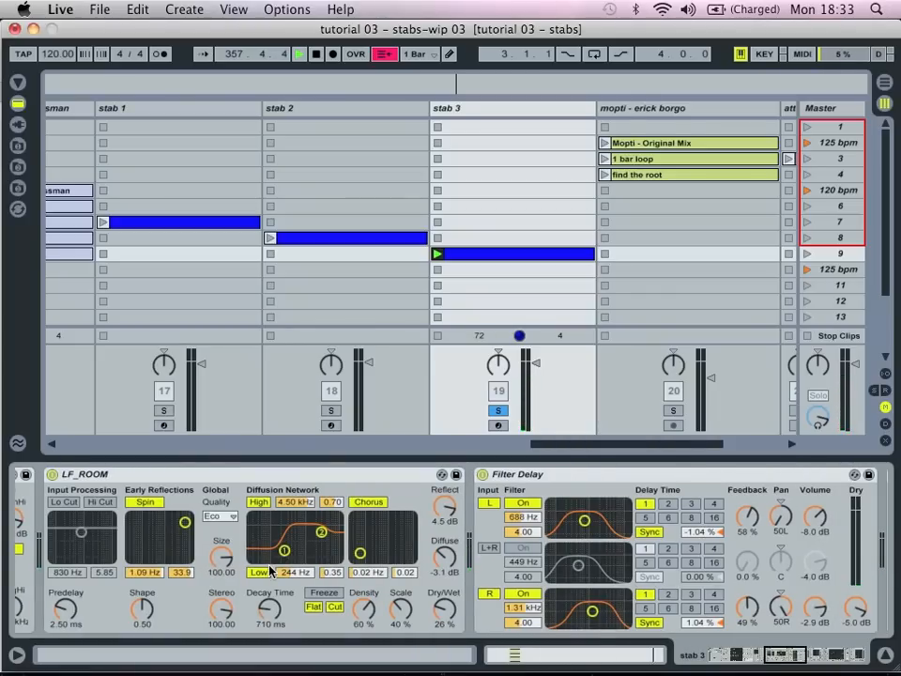
{"action": "scroll", "coordinate": [270, 570], "scroll_direction": "right", "scroll_amount": 10}
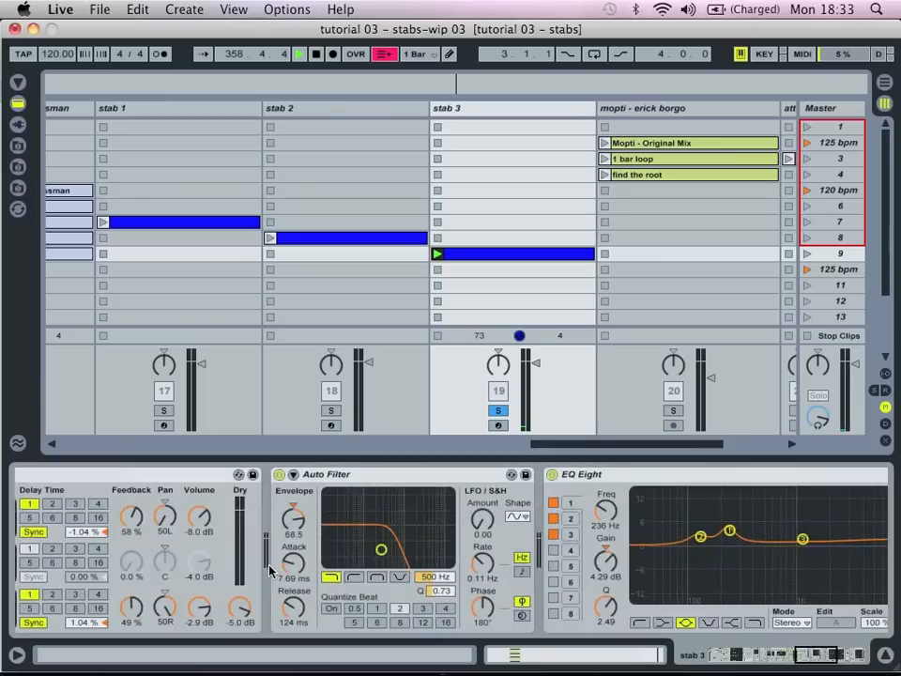
{"action": "scroll", "coordinate": [271, 569], "scroll_direction": "right", "scroll_amount": 3}
{"action": "scroll", "coordinate": [270, 569], "scroll_direction": "left", "scroll_amount": 15}
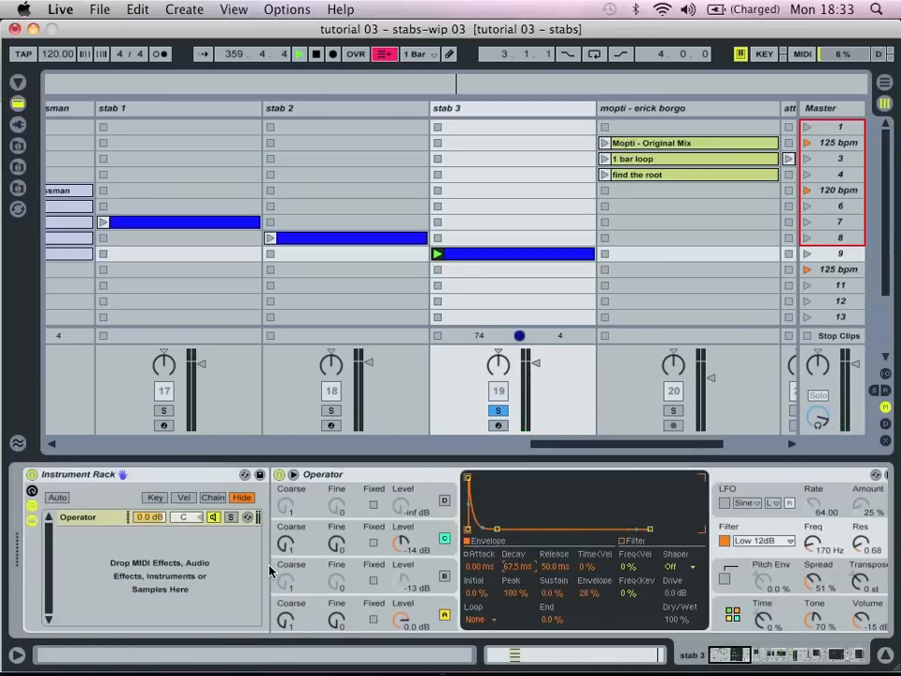
Show the Instrument Rack's macro controls and map Operator's filter frequency to Macro 2.
{"action": "left_click", "coordinate": [32, 505]}
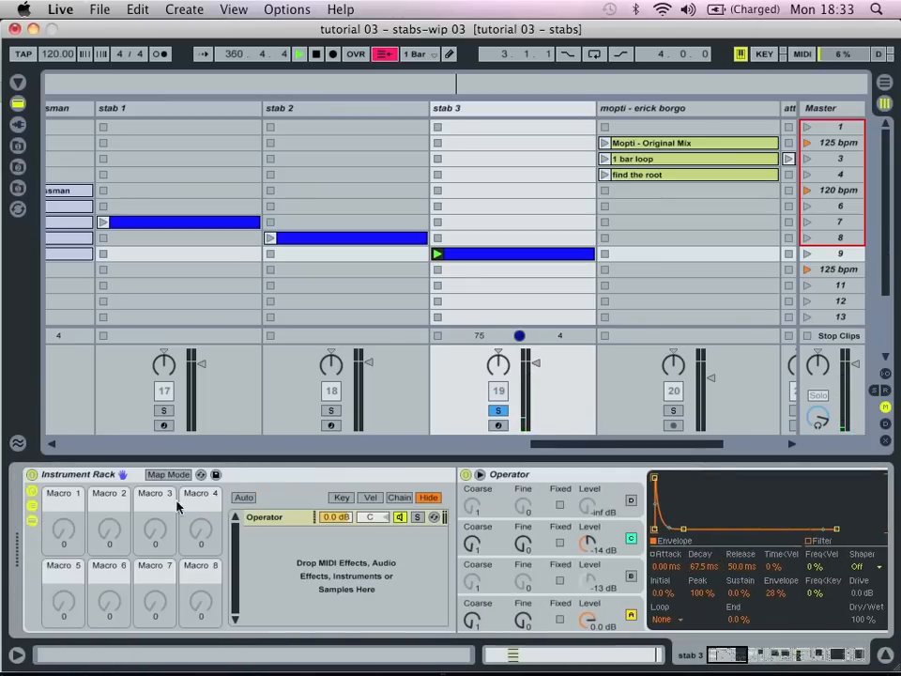
{"action": "scroll", "coordinate": [245, 508], "scroll_direction": "right", "scroll_amount": 8}
{"action": "scroll", "coordinate": [245, 508], "scroll_direction": "left", "scroll_amount": 3}
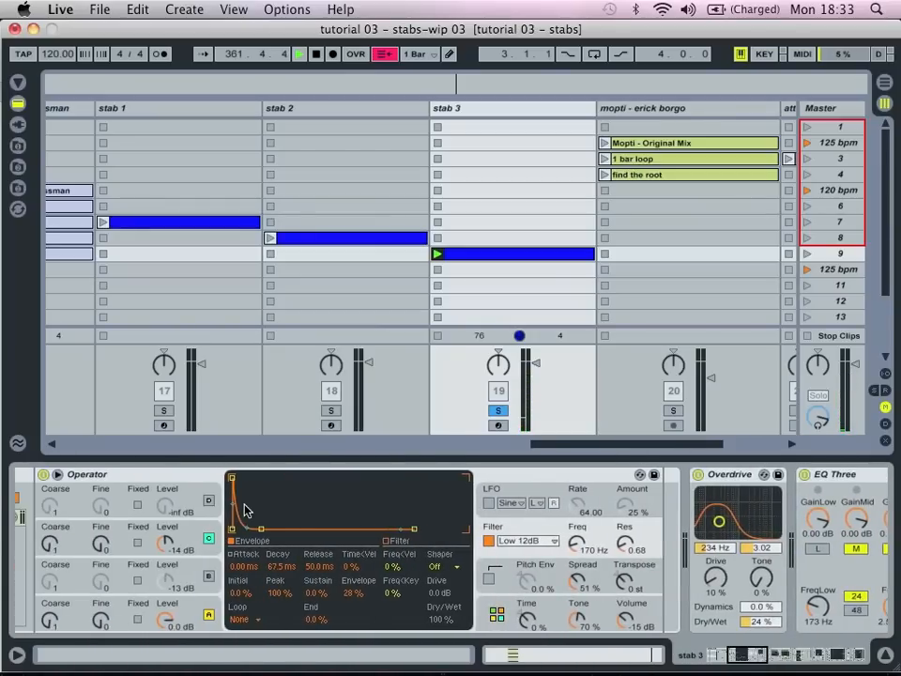
{"action": "right_click", "coordinate": [577, 543]}
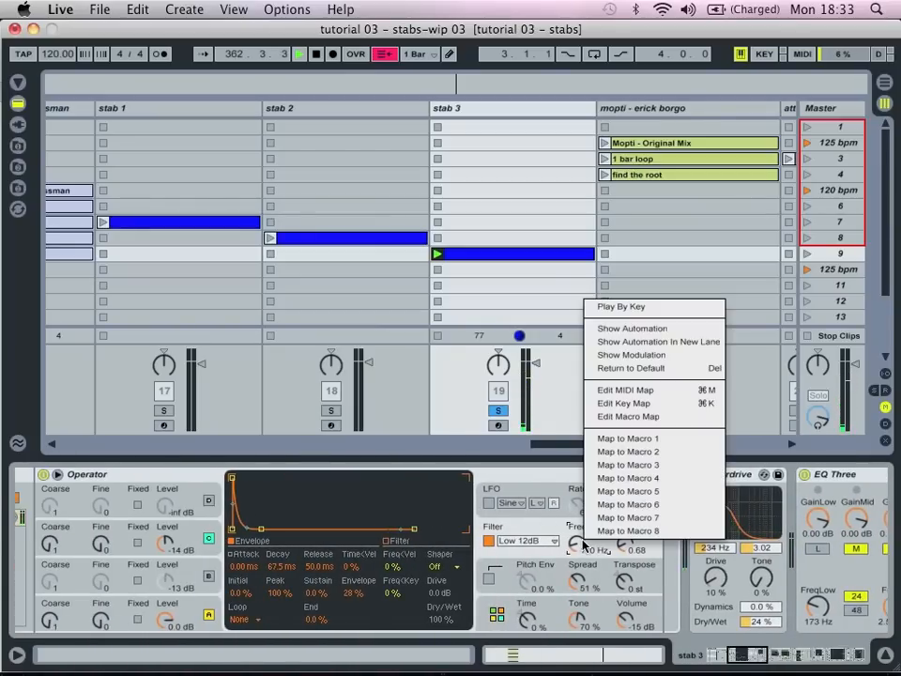
{"action": "left_click", "coordinate": [628, 452]}
Map the attack time of Operator's filter envelope to a rack macro.
{"action": "scroll", "coordinate": [644, 441], "scroll_direction": "left", "scroll_amount": 10}
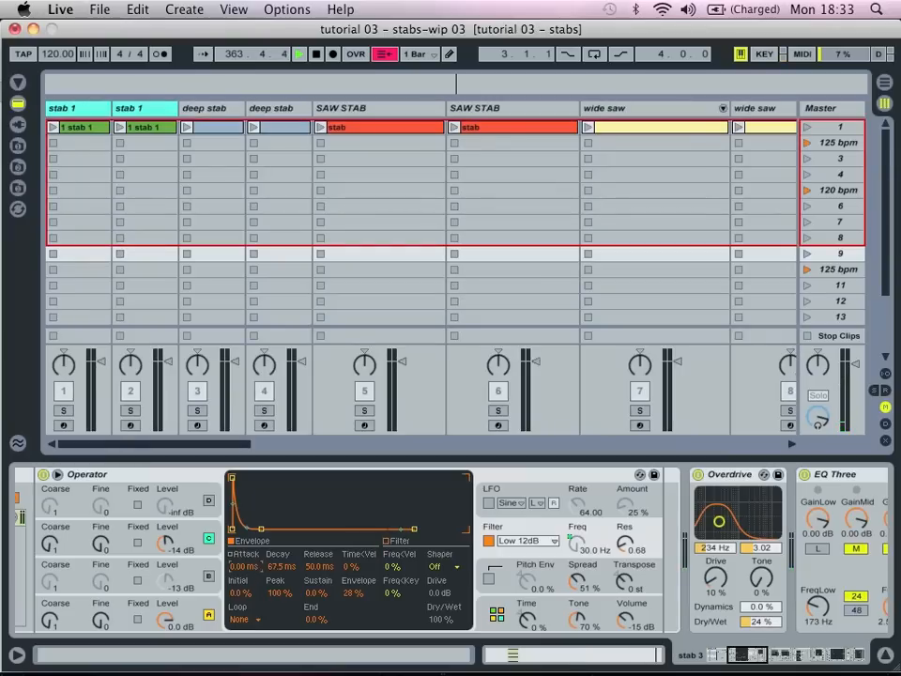
{"action": "right_click", "coordinate": [245, 567]}
{"action": "left_click", "coordinate": [302, 483]}
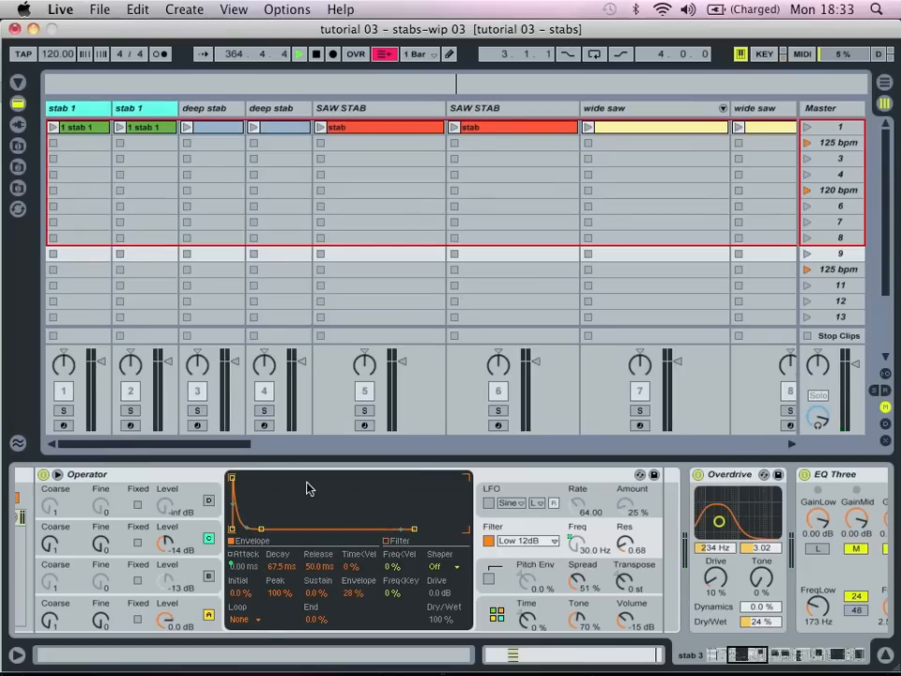
Map the output level of Operator's oscillator C to Macro 3 and select the Instrument Rack.
{"action": "scroll", "coordinate": [376, 545], "scroll_direction": "left", "scroll_amount": 5}
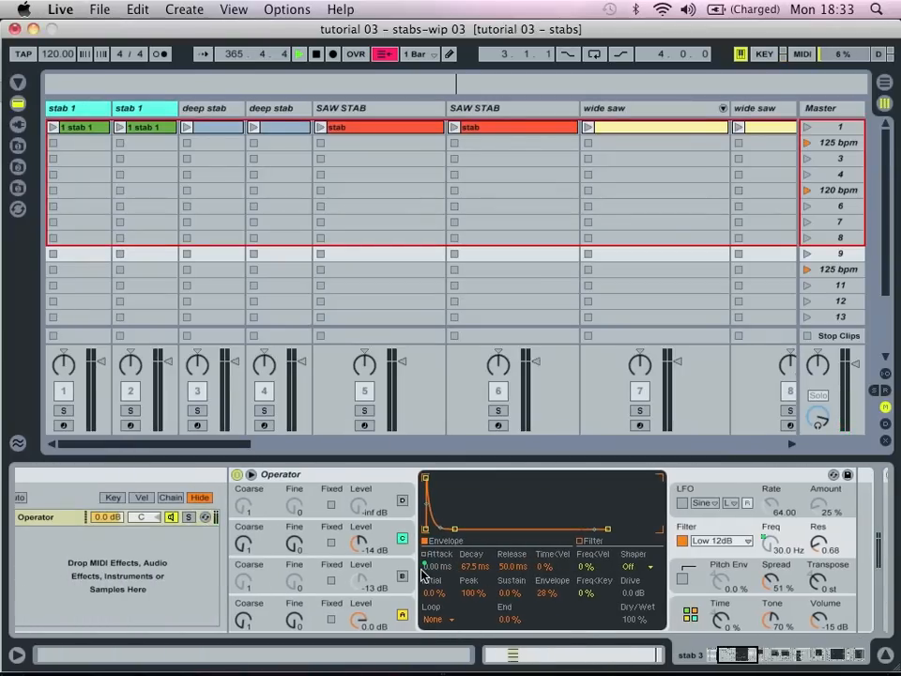
{"action": "right_click", "coordinate": [365, 550]}
{"action": "left_click", "coordinate": [429, 475]}
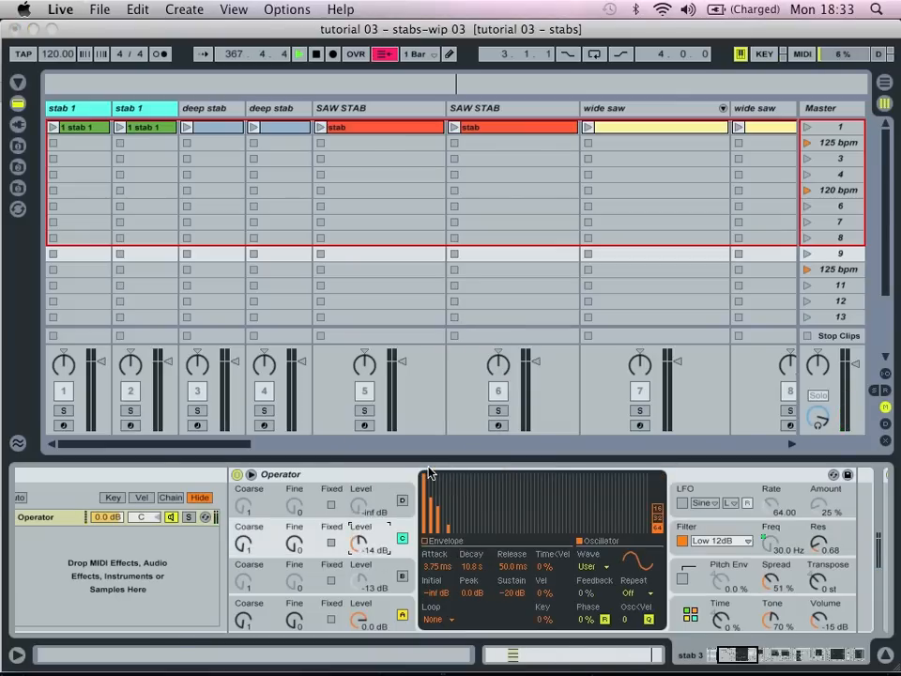
{"action": "scroll", "coordinate": [450, 563], "scroll_direction": "right", "scroll_amount": 10}
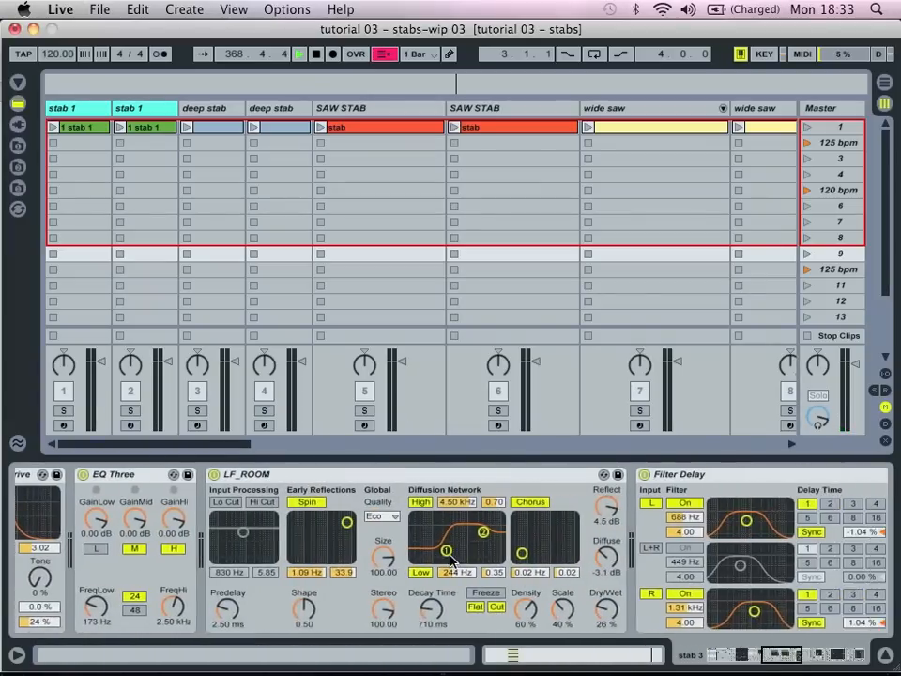
{"action": "scroll", "coordinate": [450, 560], "scroll_direction": "left", "scroll_amount": 10}
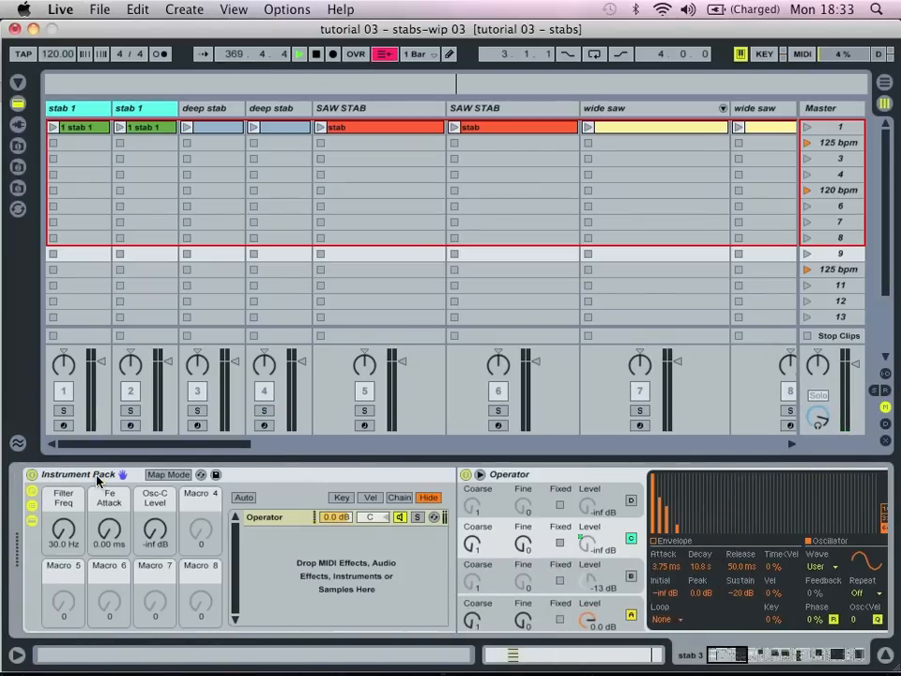
{"action": "left_click", "coordinate": [97, 476]}
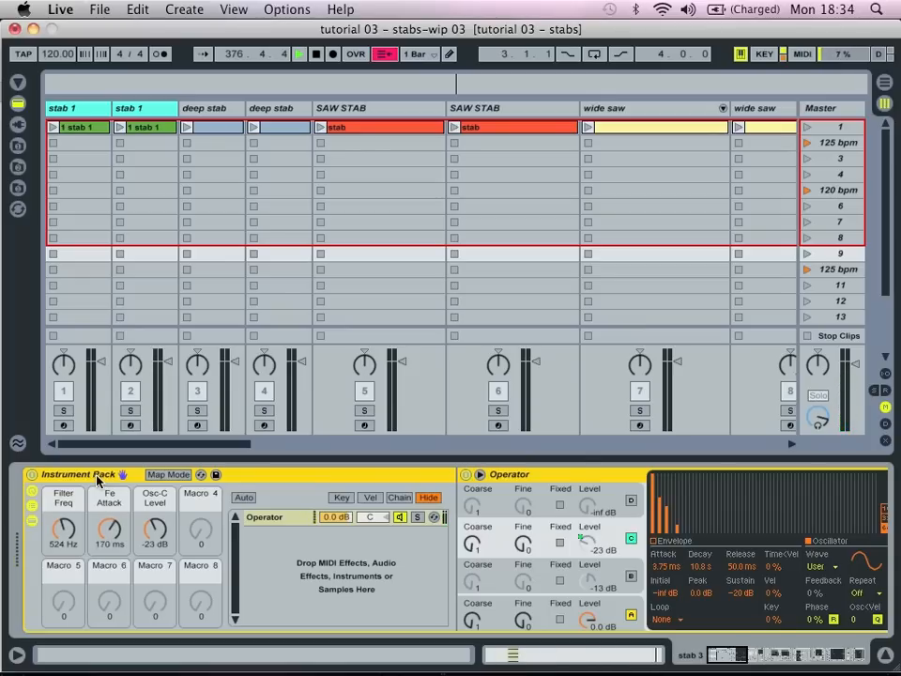
Map Operator's global Time parameter to Macro 4.
{"action": "scroll", "coordinate": [232, 528], "scroll_direction": "right", "scroll_amount": 2}
{"action": "scroll", "coordinate": [232, 529], "scroll_direction": "right", "scroll_amount": 5}
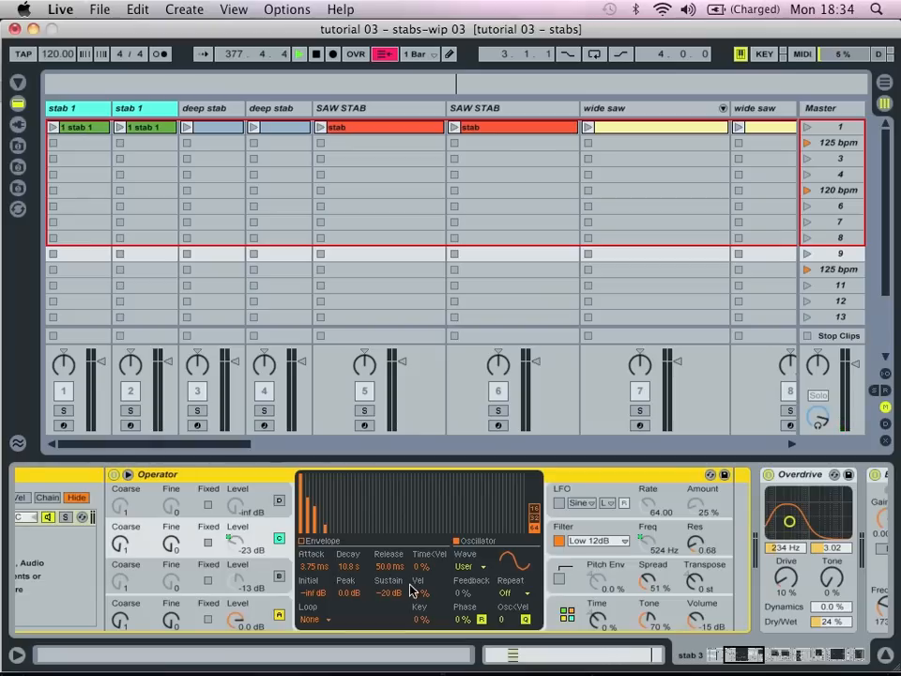
{"action": "left_click", "coordinate": [589, 603]}
{"action": "right_click", "coordinate": [596, 620]}
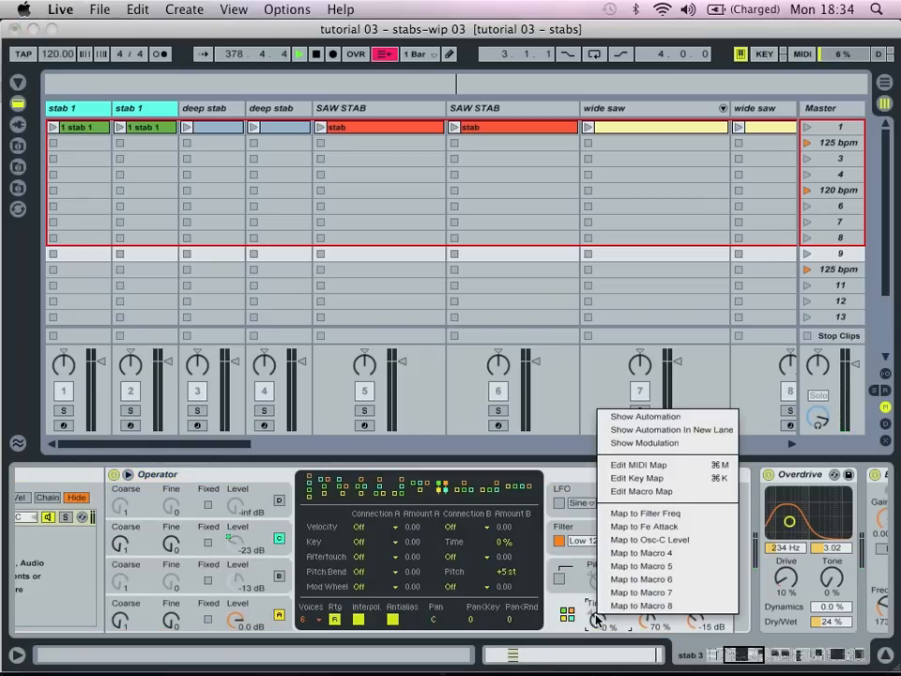
{"action": "left_click", "coordinate": [612, 565]}
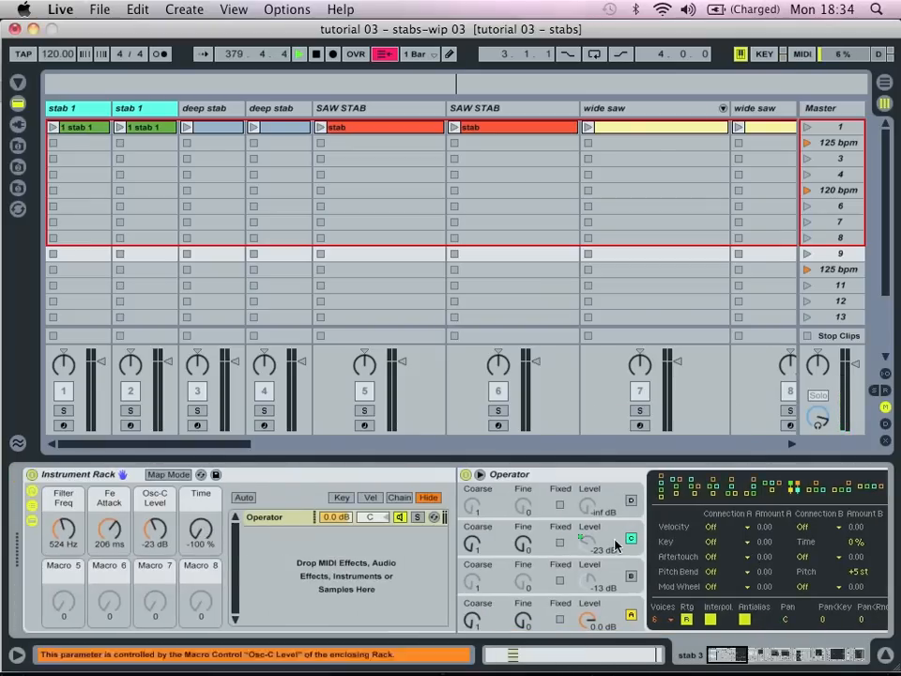
Set the minimum of the Time macro mapping to 0 % and leave macro mapping mode.
{"action": "left_click", "coordinate": [153, 475]}
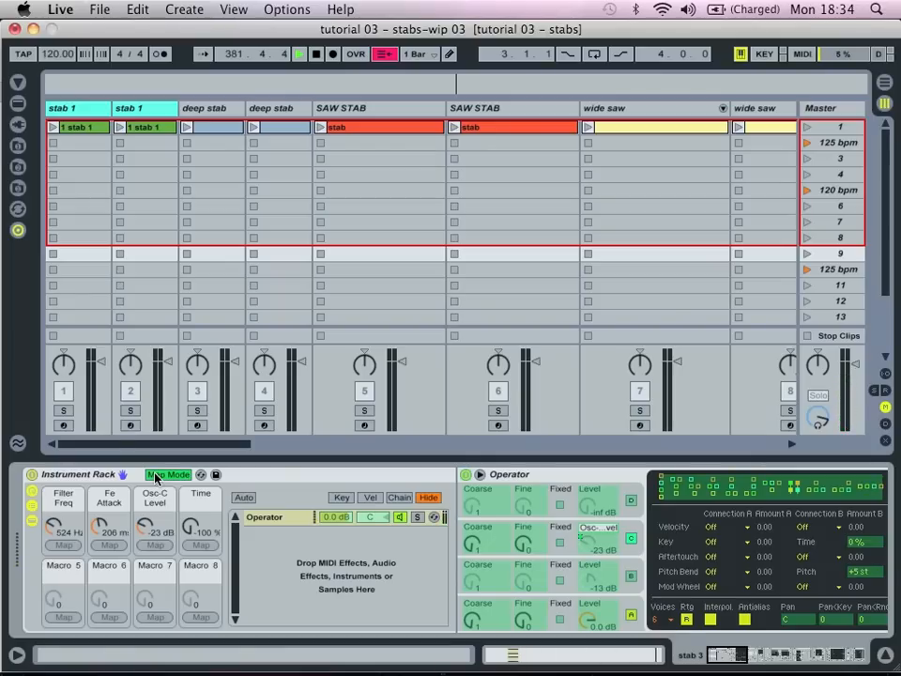
{"action": "left_click", "coordinate": [18, 230]}
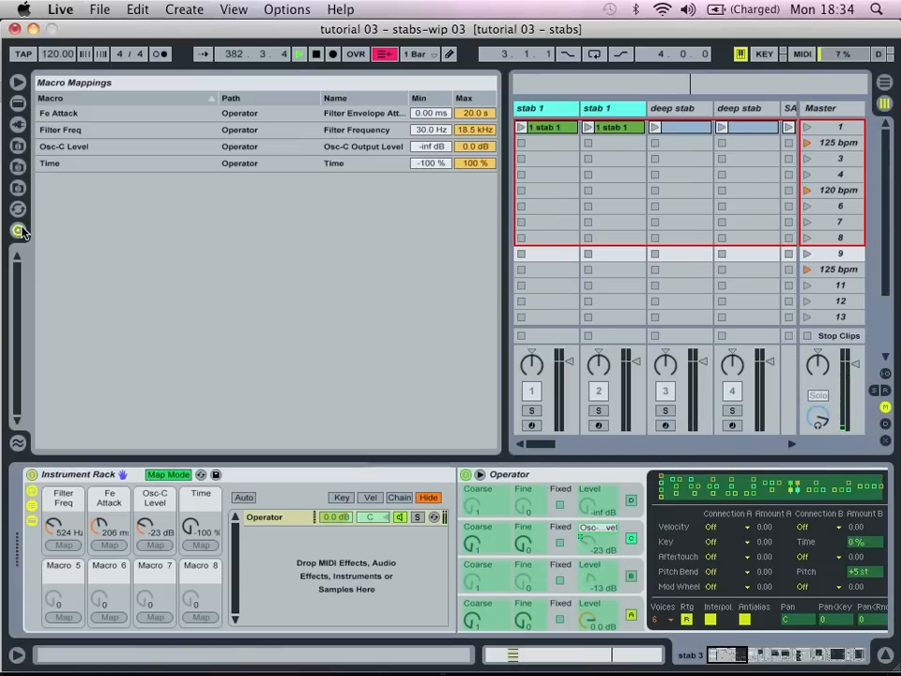
{"action": "left_click", "coordinate": [258, 166]}
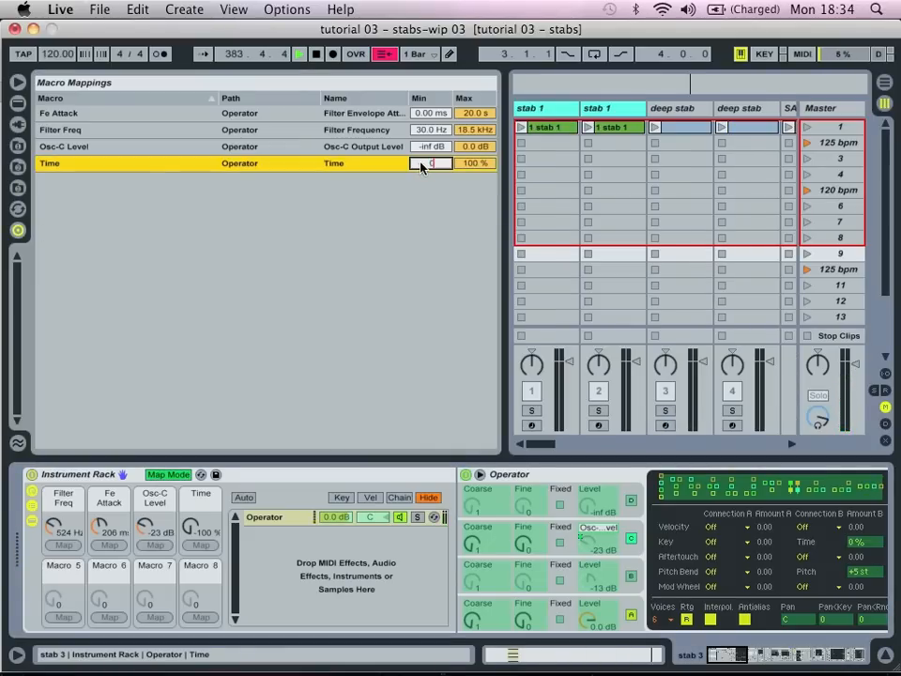
{"action": "key", "text": "Return"}
{"action": "left_click", "coordinate": [155, 469]}
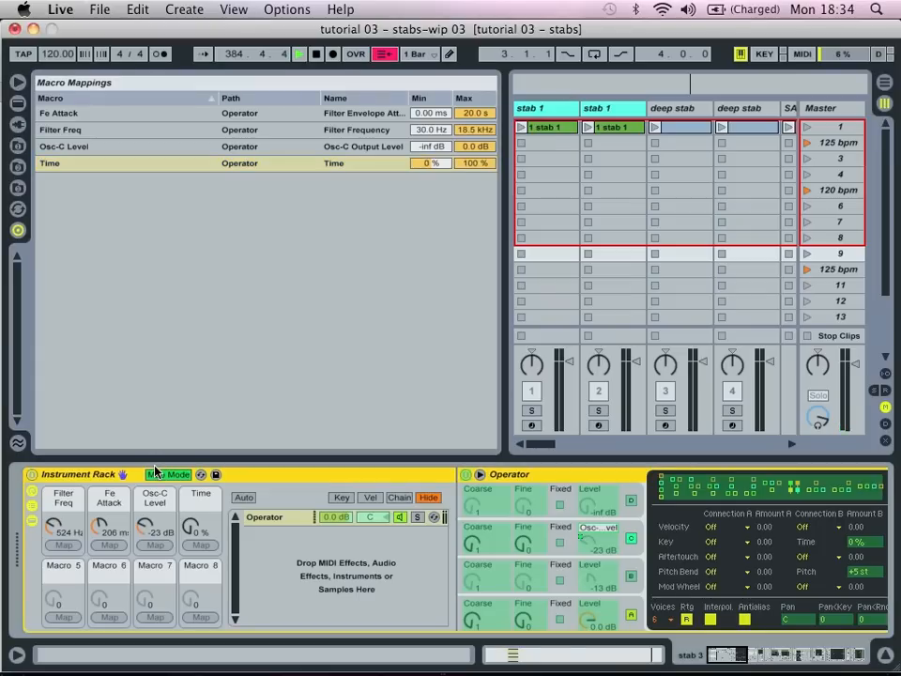
{"action": "left_click", "coordinate": [156, 476]}
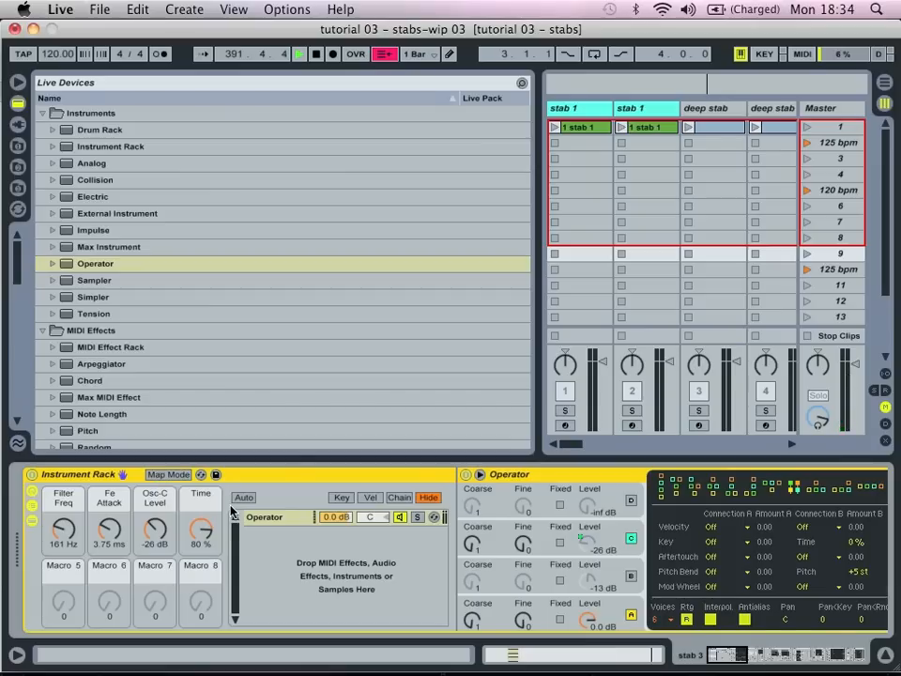
Set the Overdrive's filter frequency to 544 Hz and check that parameter's mapping options.
{"action": "scroll", "coordinate": [232, 509], "scroll_direction": "right", "scroll_amount": 15}
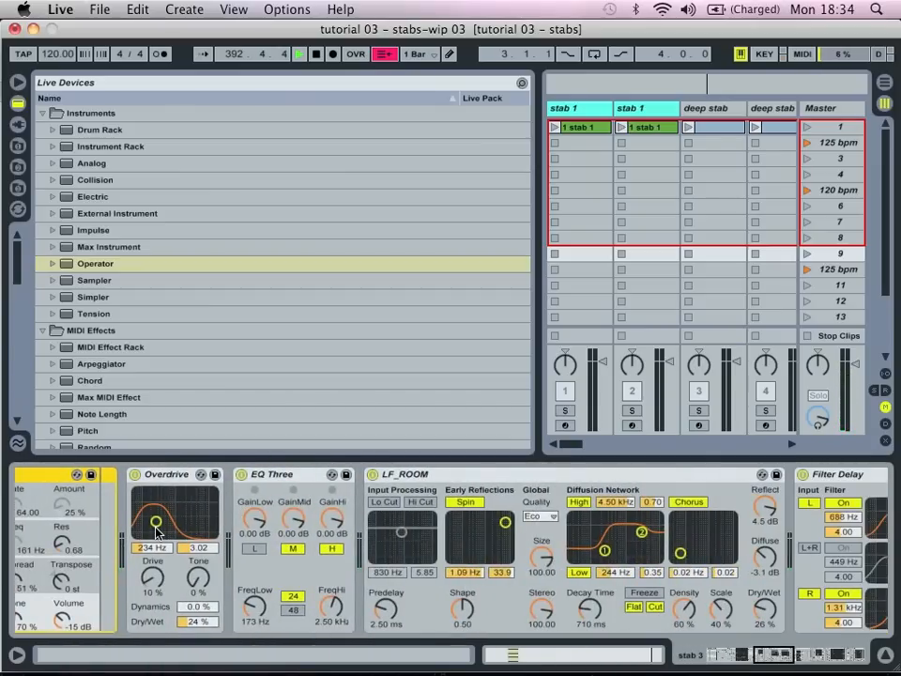
{"action": "mouse_move", "coordinate": [157, 533]}
{"action": "left_mouse_down"}
{"action": "mouse_move", "coordinate": [147, 519]}
{"action": "mouse_move", "coordinate": [181, 521]}
{"action": "mouse_move", "coordinate": [164, 521]}
{"action": "mouse_move", "coordinate": [148, 537]}
{"action": "left_mouse_up"}
{"action": "right_click", "coordinate": [148, 547]}
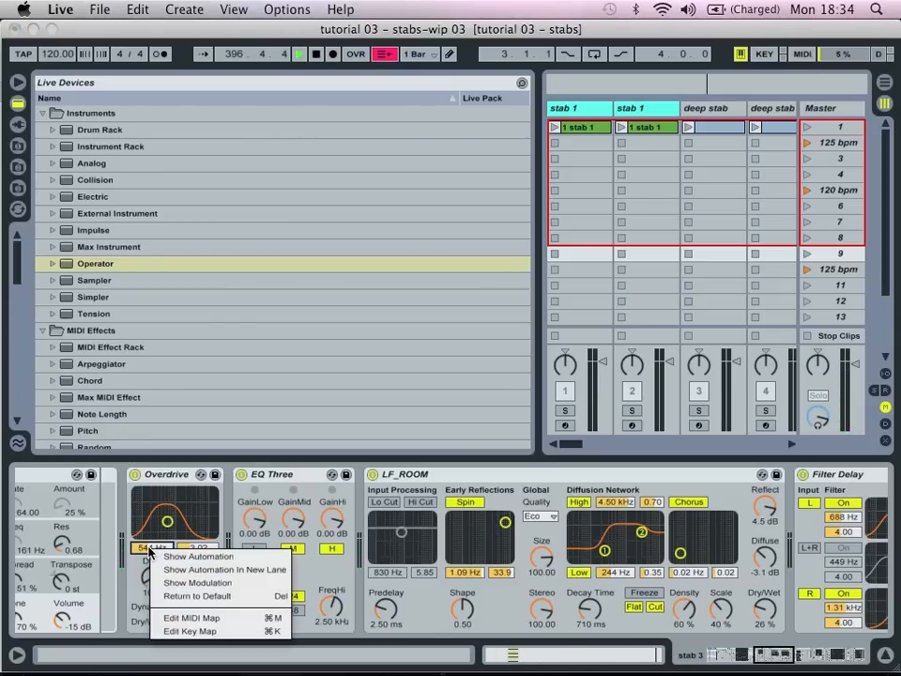
{"action": "key", "text": "Escape"}
Check the mapping options for LF_ROOM's Dry/Wet amount.
{"action": "scroll", "coordinate": [151, 553], "scroll_direction": "right", "scroll_amount": 5}
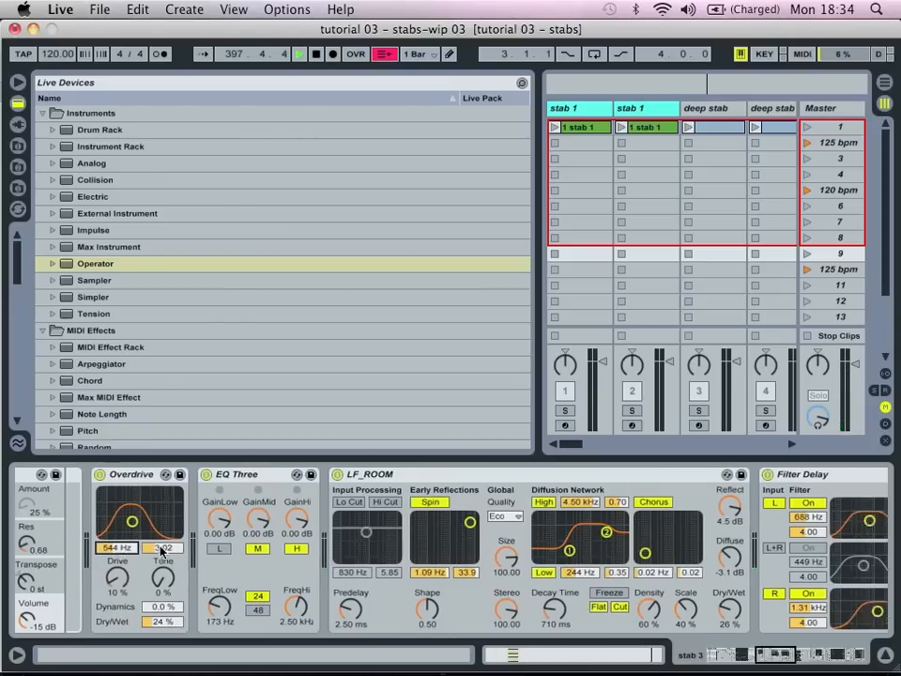
{"action": "right_click", "coordinate": [612, 615]}
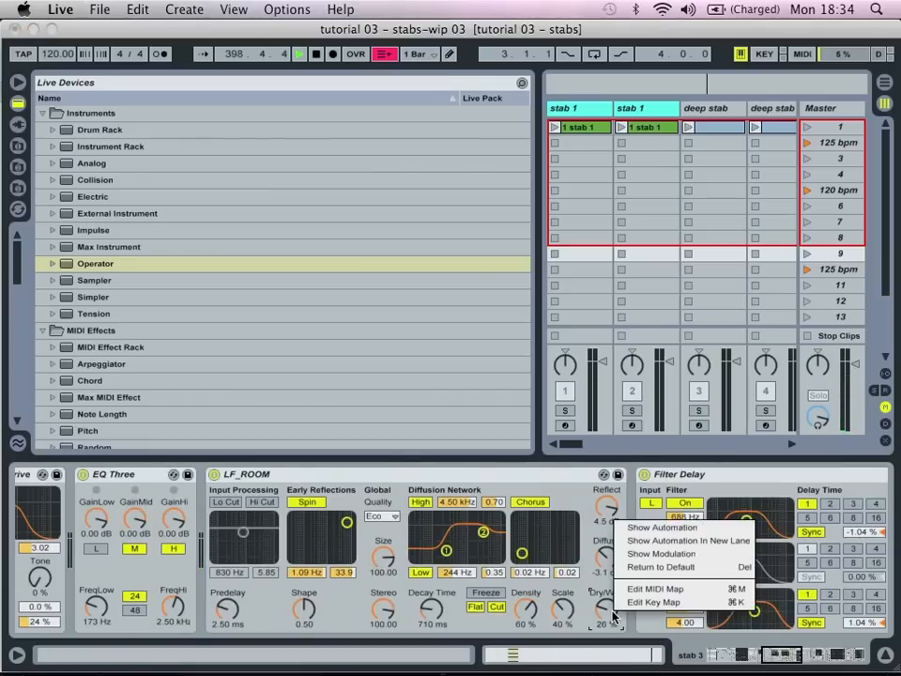
{"action": "left_click", "coordinate": [603, 618]}
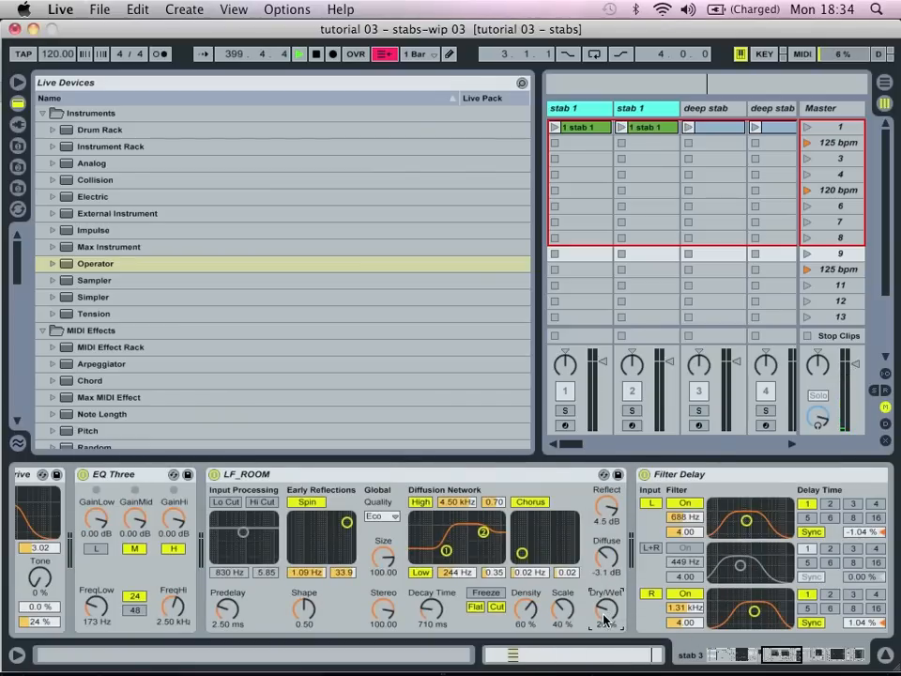
{"action": "right_click", "coordinate": [605, 617]}
{"action": "left_click", "coordinate": [603, 620]}
Review stab 3's effects chain through Filter Delay and Auto Filter, ending back at the Instrument Rack's macros.
{"action": "scroll", "coordinate": [631, 610], "scroll_direction": "left", "scroll_amount": 15}
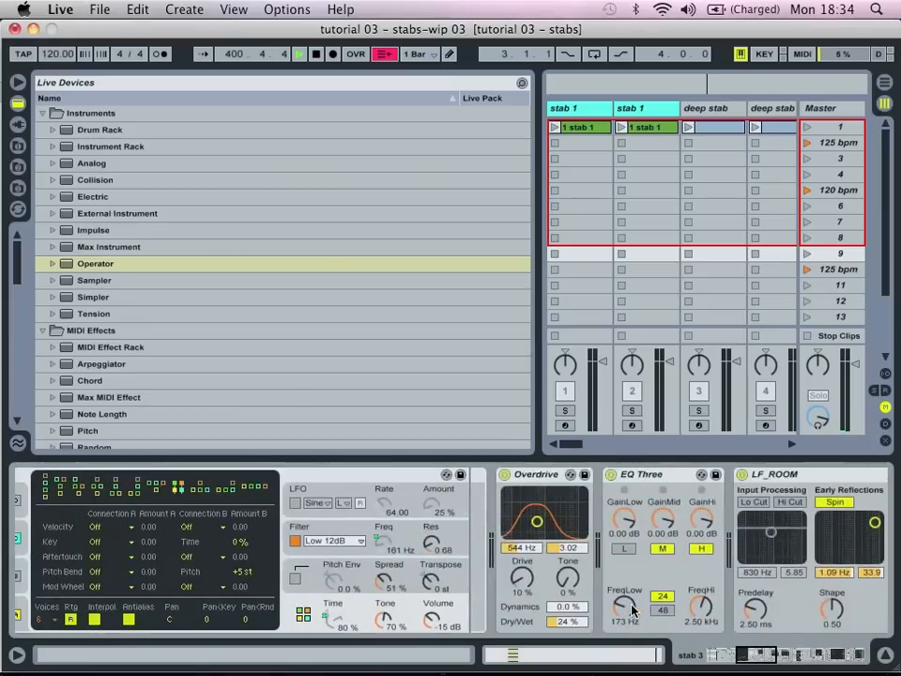
{"action": "scroll", "coordinate": [631, 610], "scroll_direction": "right", "scroll_amount": 8}
{"action": "scroll", "coordinate": [632, 610], "scroll_direction": "right", "scroll_amount": 20}
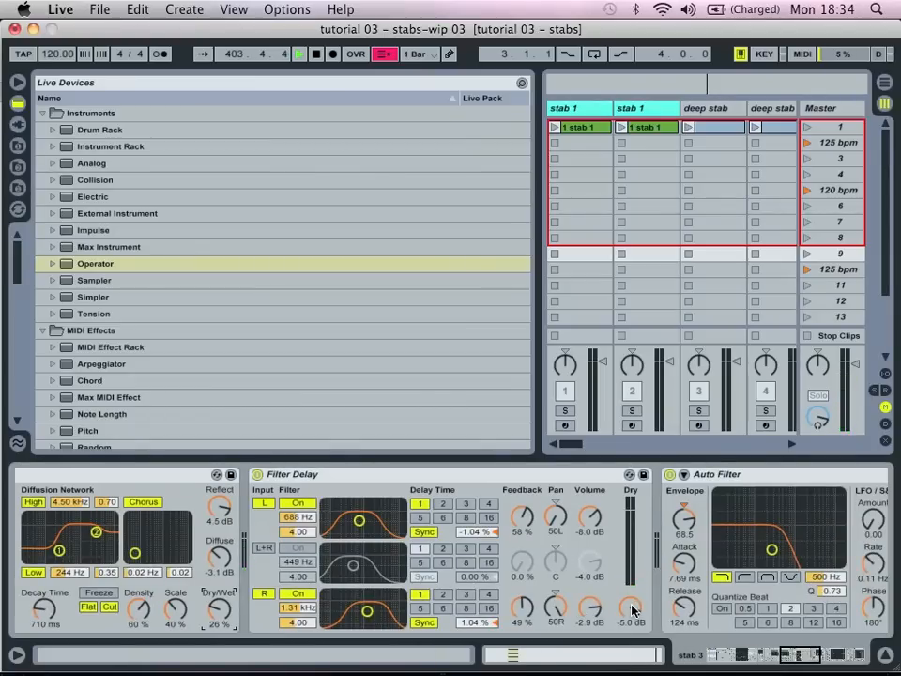
{"action": "scroll", "coordinate": [631, 610], "scroll_direction": "right", "scroll_amount": 9}
{"action": "scroll", "coordinate": [721, 534], "scroll_direction": "left", "scroll_amount": 5}
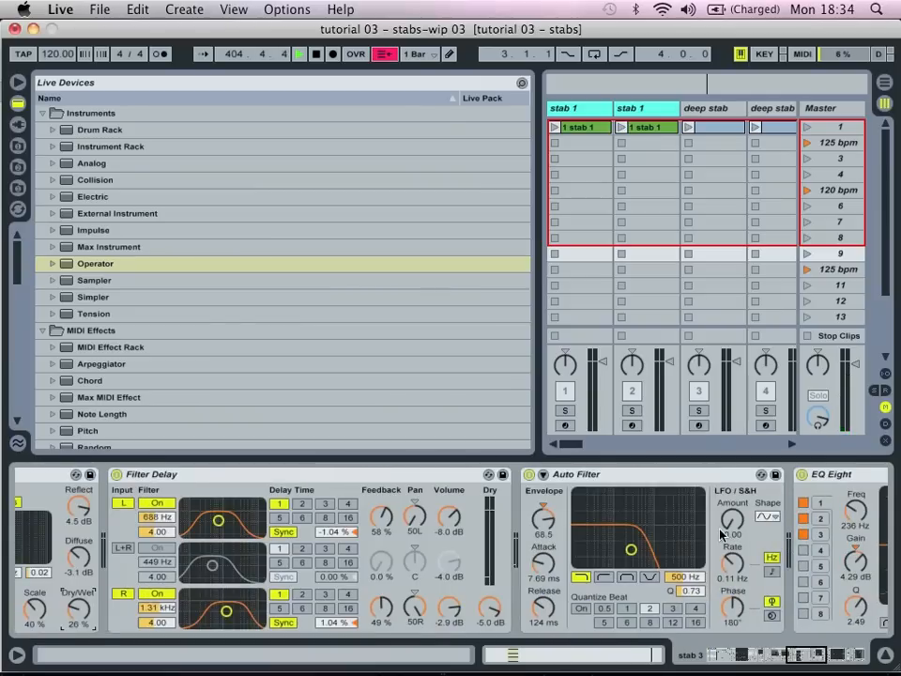
{"action": "scroll", "coordinate": [615, 543], "scroll_direction": "right", "scroll_amount": 5}
{"action": "scroll", "coordinate": [616, 544], "scroll_direction": "left", "scroll_amount": 15}
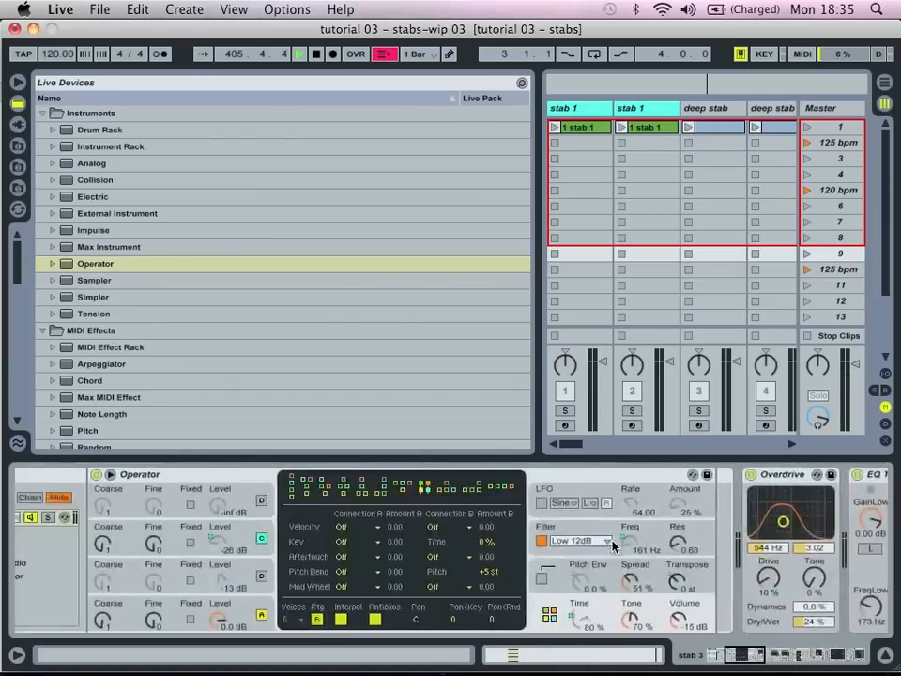
{"action": "scroll", "coordinate": [611, 544], "scroll_direction": "left", "scroll_amount": 10}
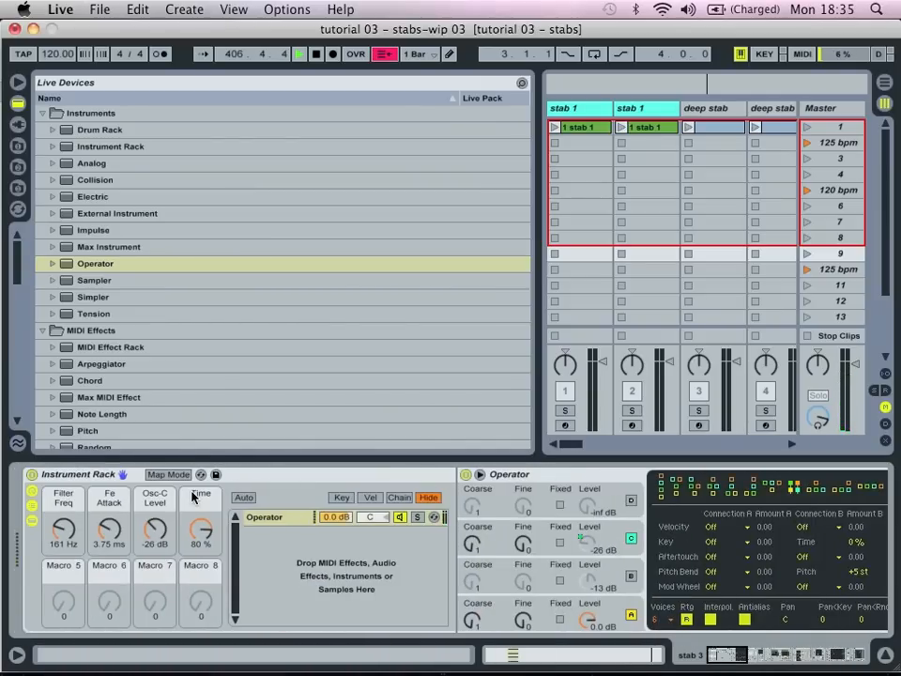